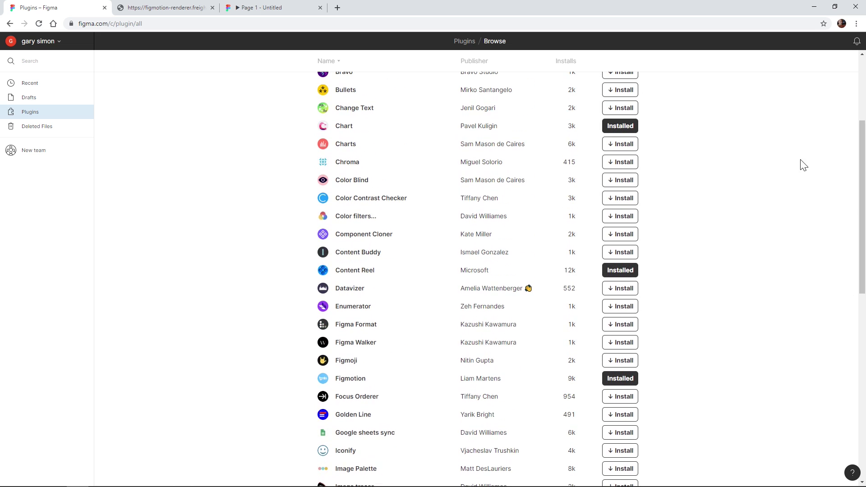
View the Color Blind plugin's page, return to the full plugin list and look through its entries
click(358, 182)
click(9, 24)
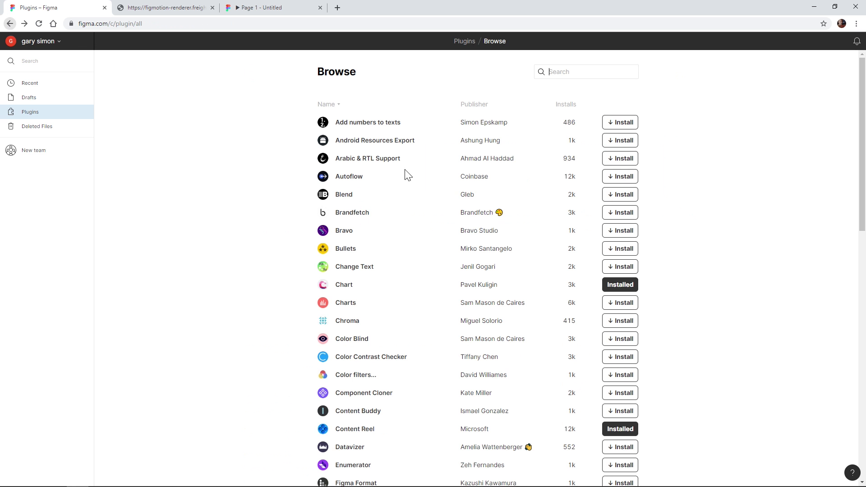
scroll(762, 250, down, 12)
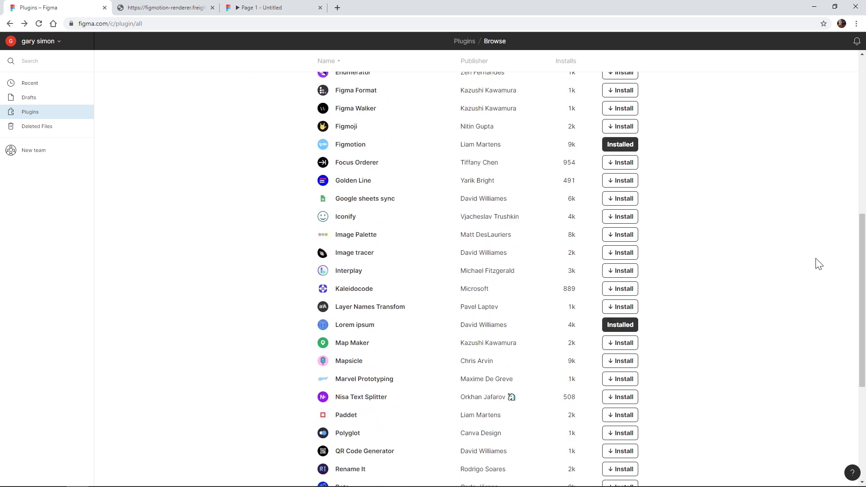
scroll(784, 280, down, 3)
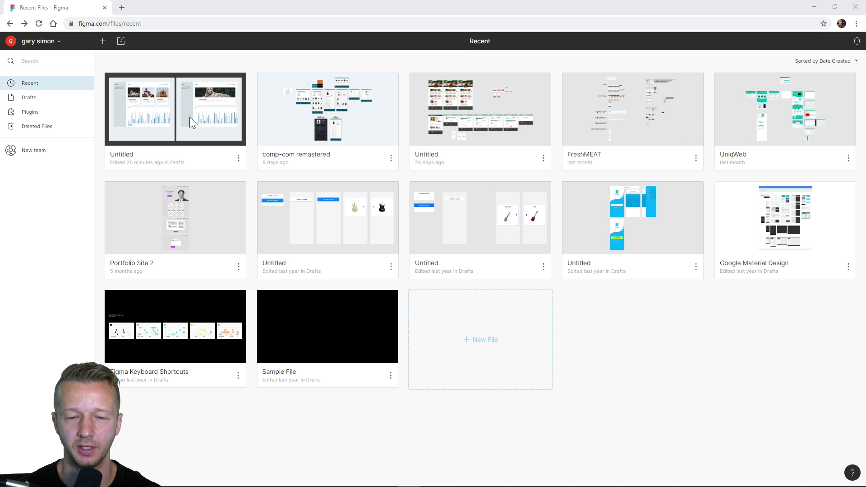
Open the complete list of available plugins and look through it from start to end
click(36, 119)
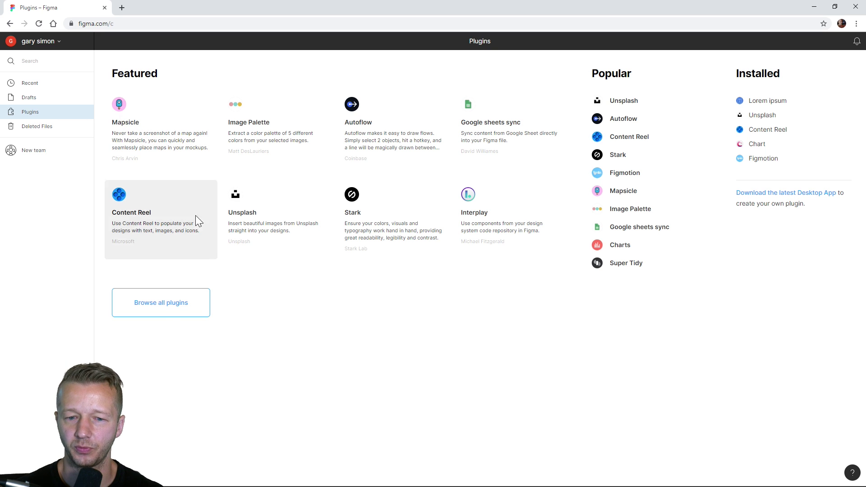
click(165, 315)
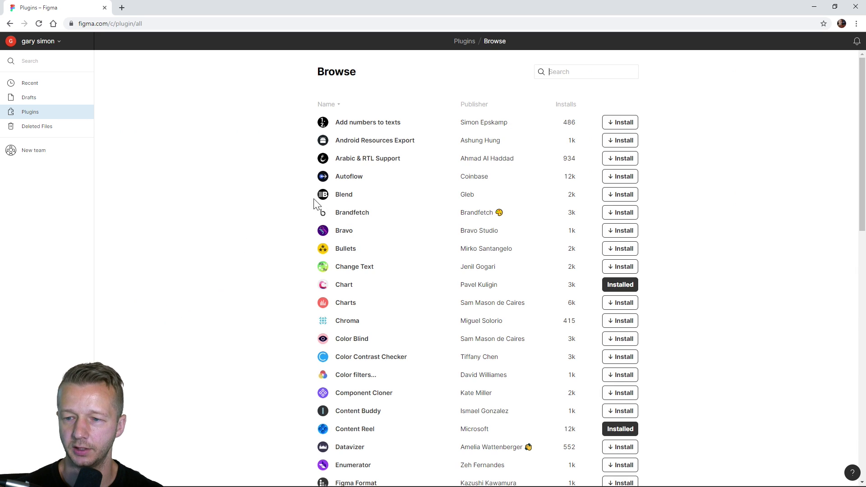
drag(862, 110, 839, 408)
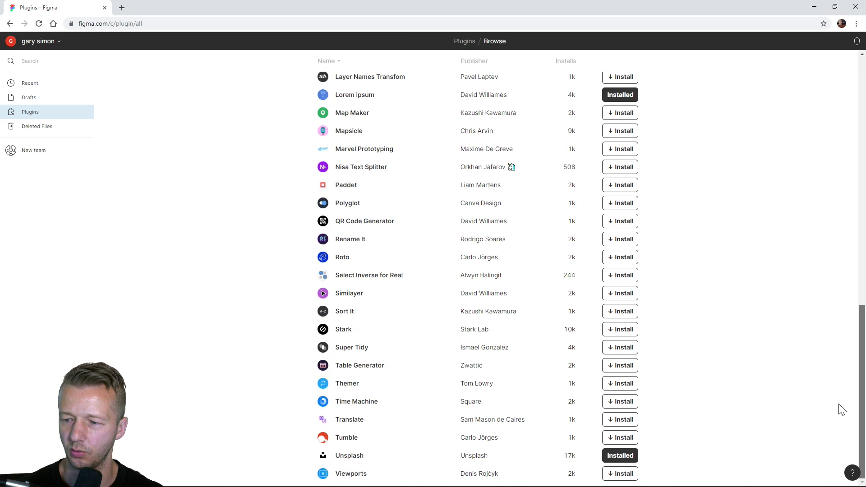
scroll(719, 399, up, 17)
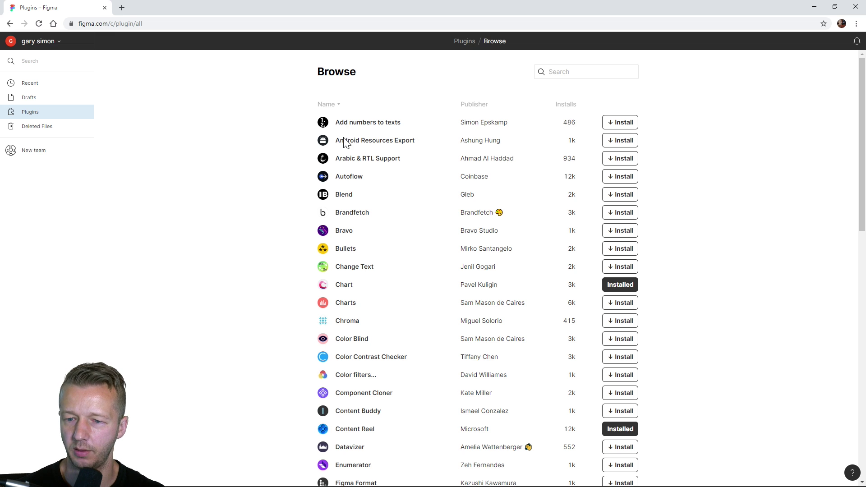
Read the Blend plugin's description and feature notes, and return to the plugin list
click(344, 195)
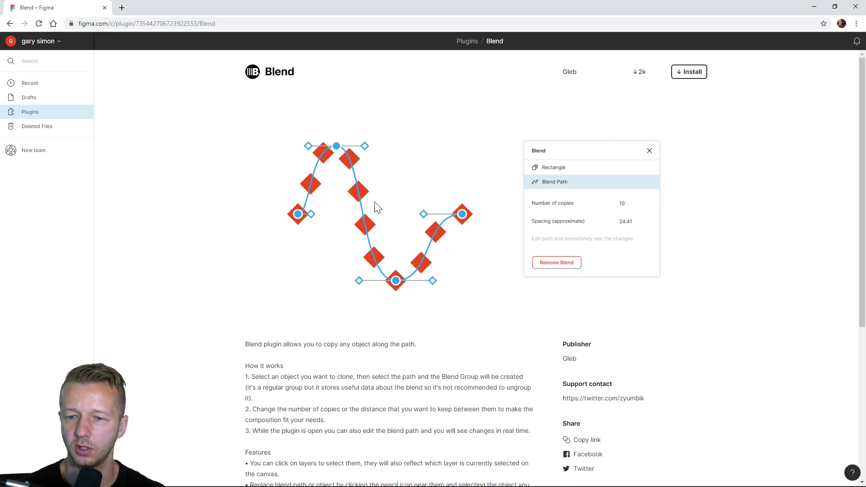
scroll(461, 228, down, 5)
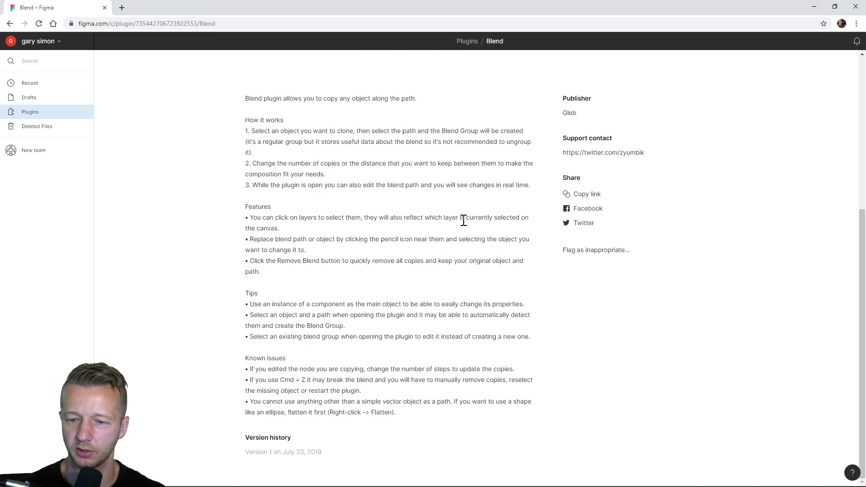
click(9, 23)
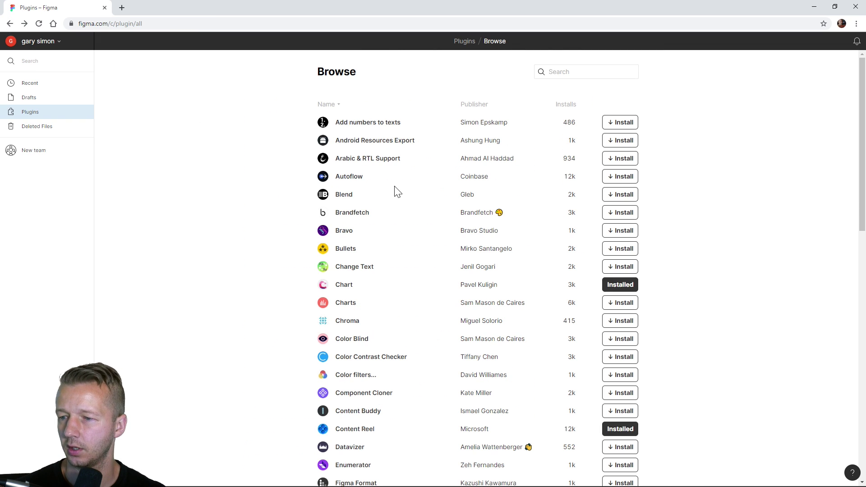
Look through the plugin list for Content Reel, Figmotion and Lorem ipsum
click(618, 216)
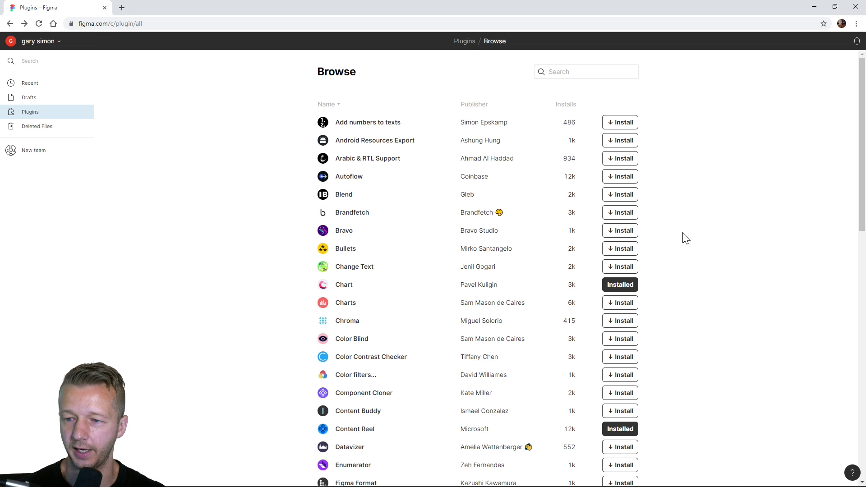
drag(863, 120, 857, 224)
scroll(861, 158, down, 1)
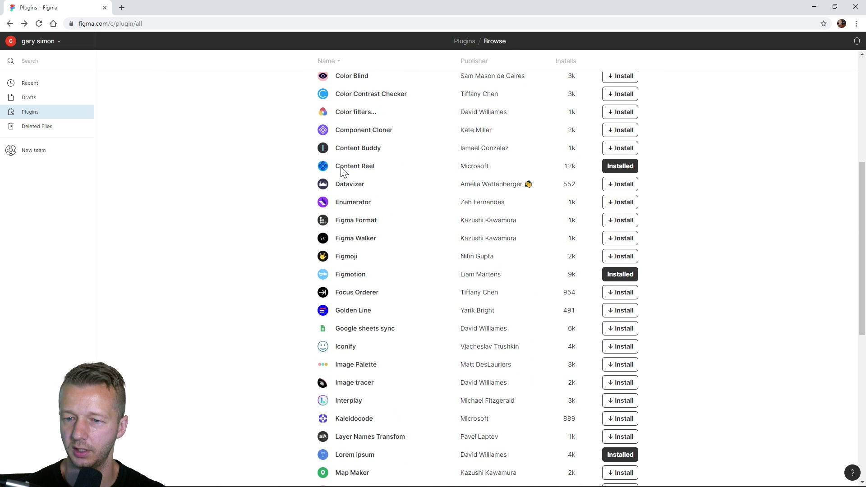
scroll(732, 221, down, 3)
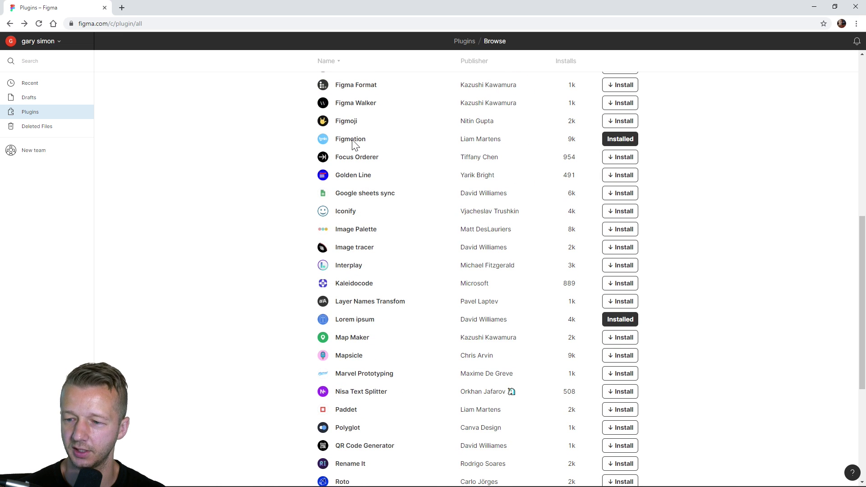
scroll(377, 323, down, 3)
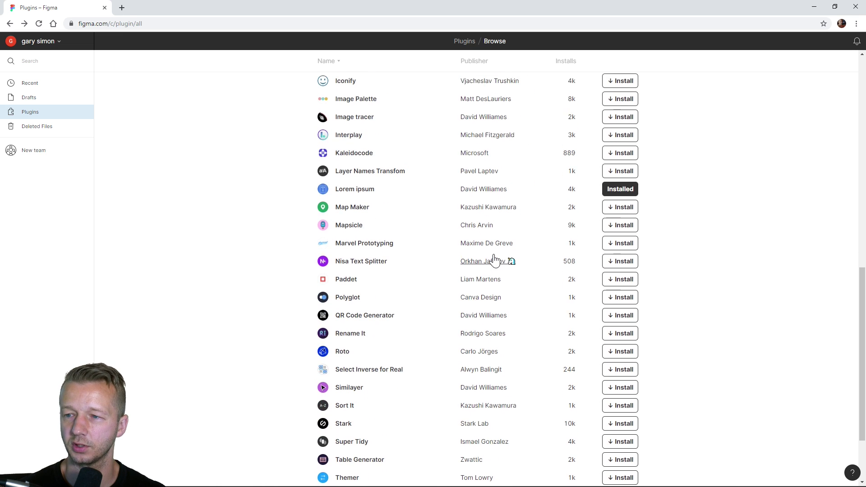
Search the plugin list for "lorem" and clear the search
scroll(536, 185, up, 12)
click(572, 72)
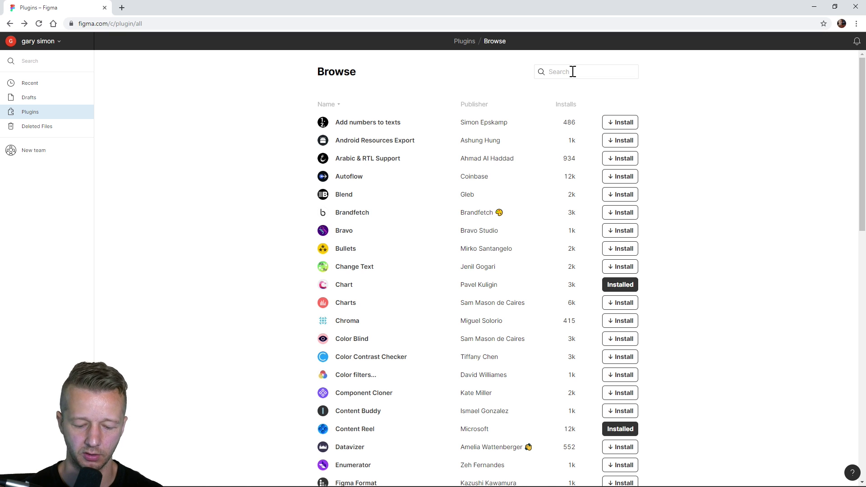
text(lorem)
double_click(572, 72)
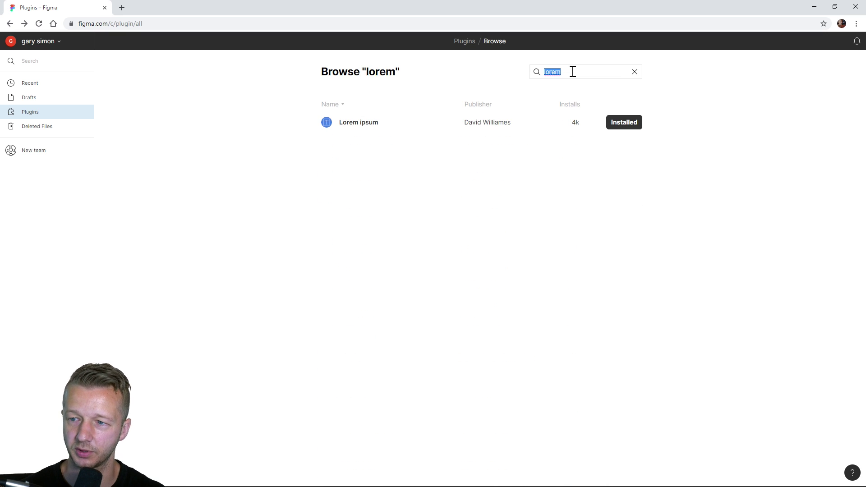
key(BackSpace)
Review the whole plugin list again, checking the installed plugins down to Unsplash
scroll(773, 244, down, 13)
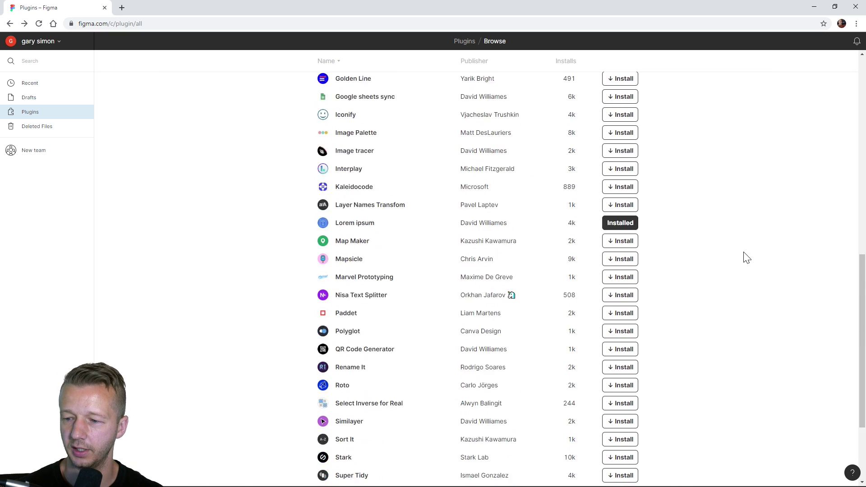
scroll(747, 257, down, 1)
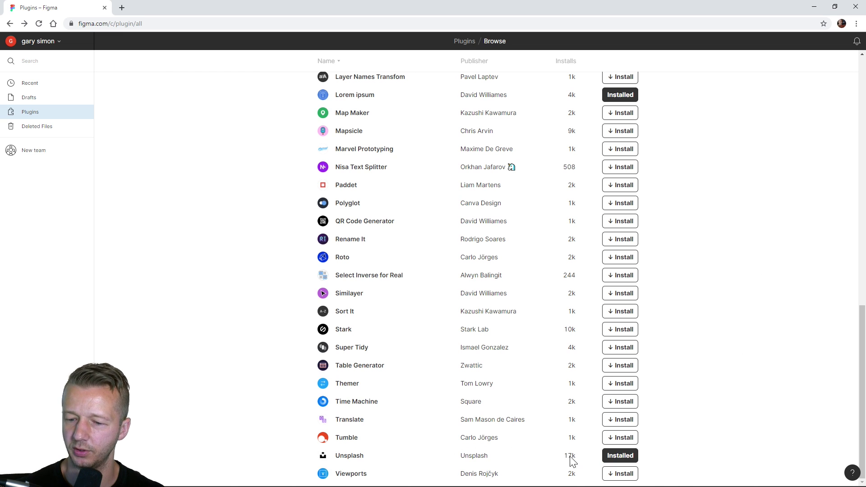
scroll(717, 384, up, 15)
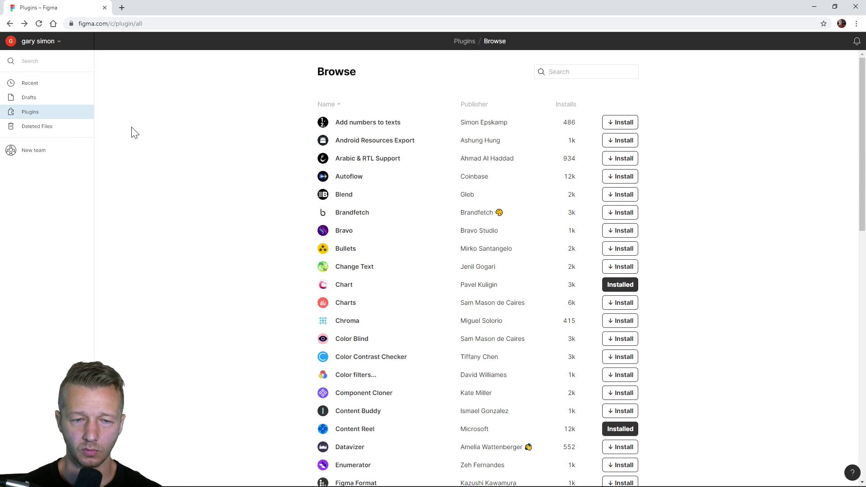
scroll(507, 236, down, 6)
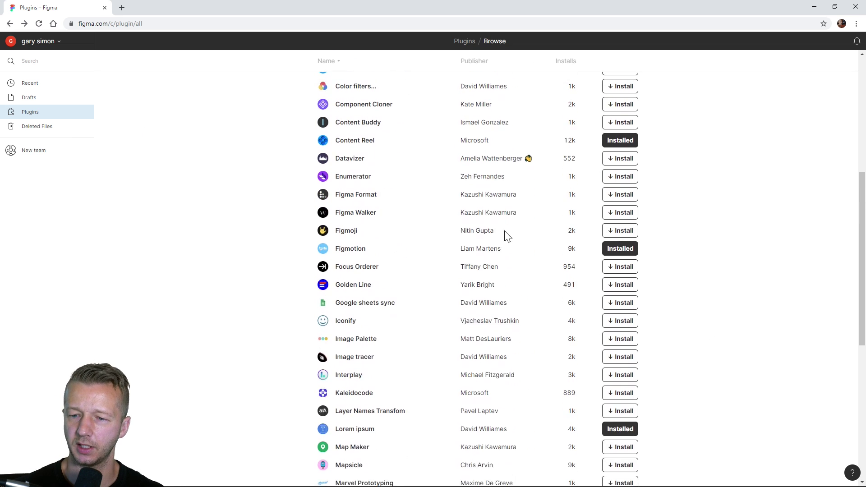
scroll(507, 235, down, 7)
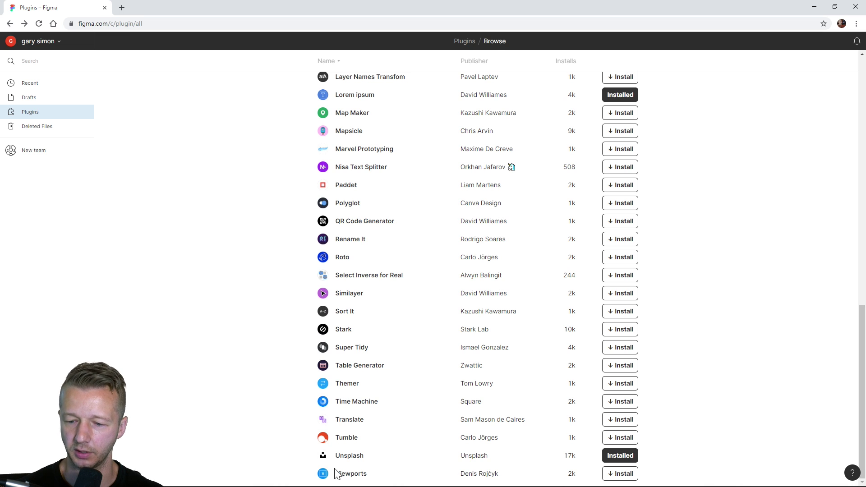
scroll(256, 309, up, 7)
scroll(253, 307, up, 7)
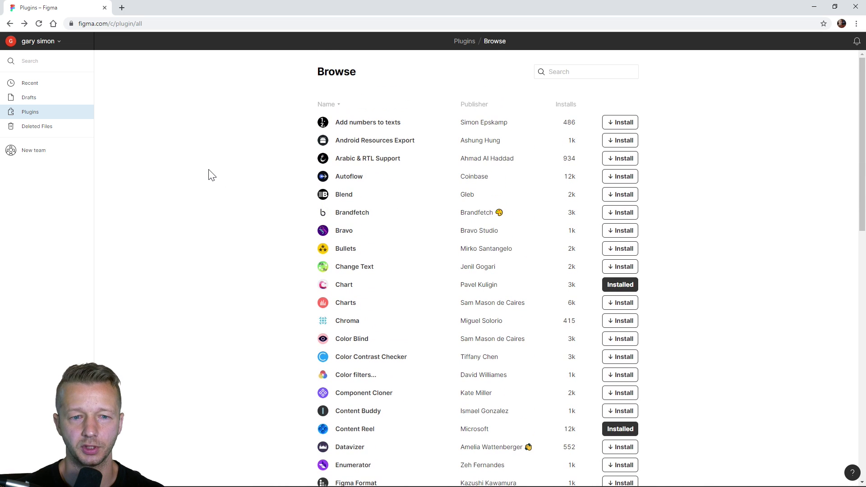
Return to the recent files and create a new blank design file
click(31, 83)
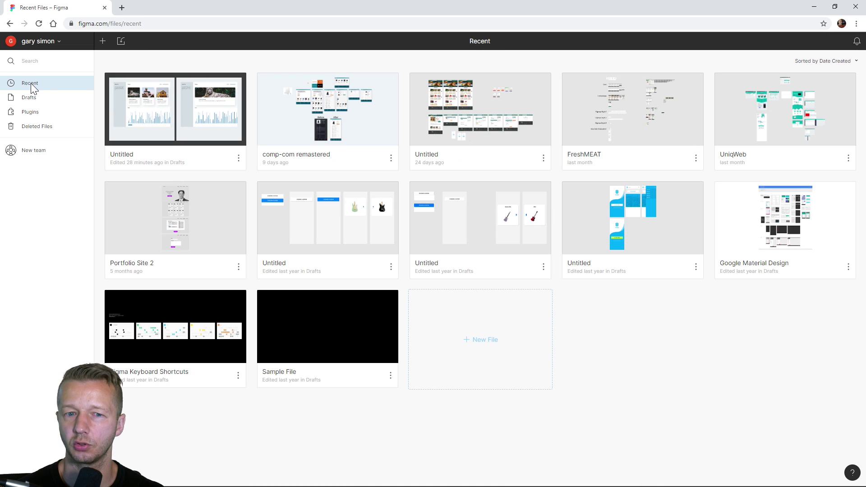
click(103, 41)
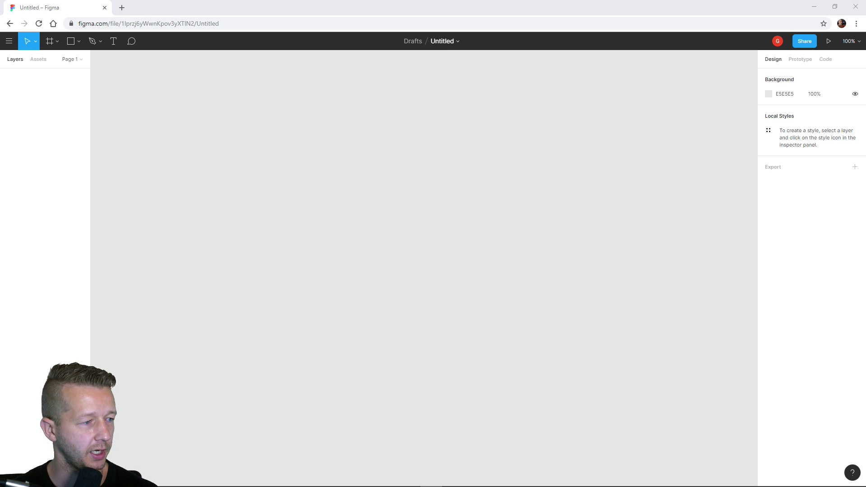
Add a 1440 × 1024 frame to the canvas using the Desktop frame preset
click(54, 42)
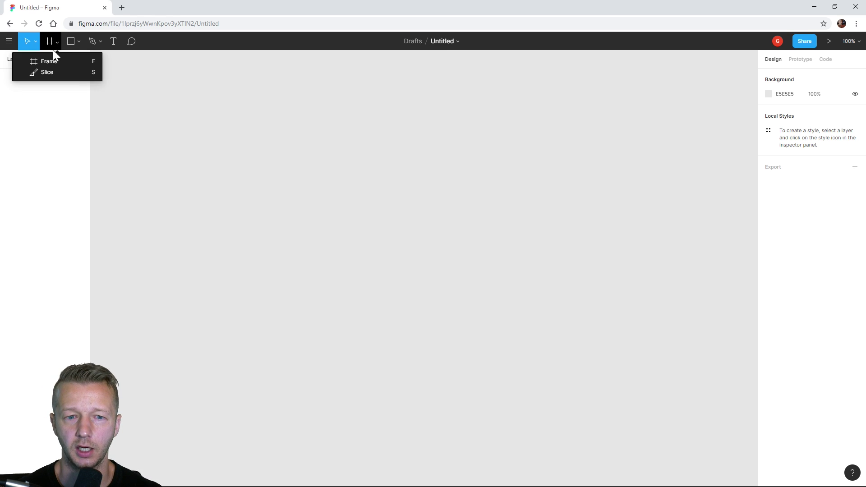
click(56, 39)
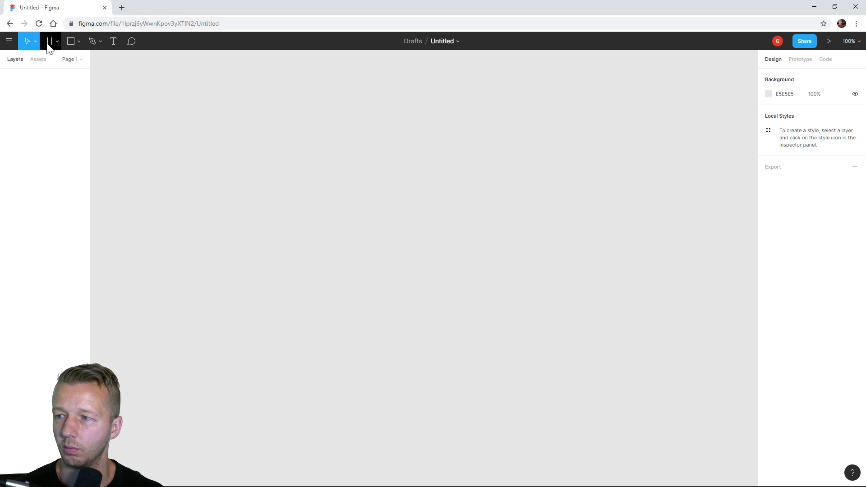
click(34, 41)
click(52, 41)
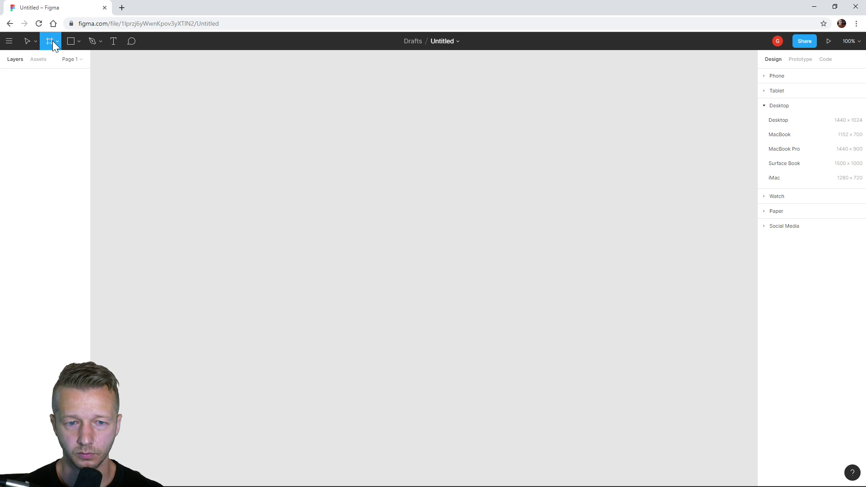
click(764, 76)
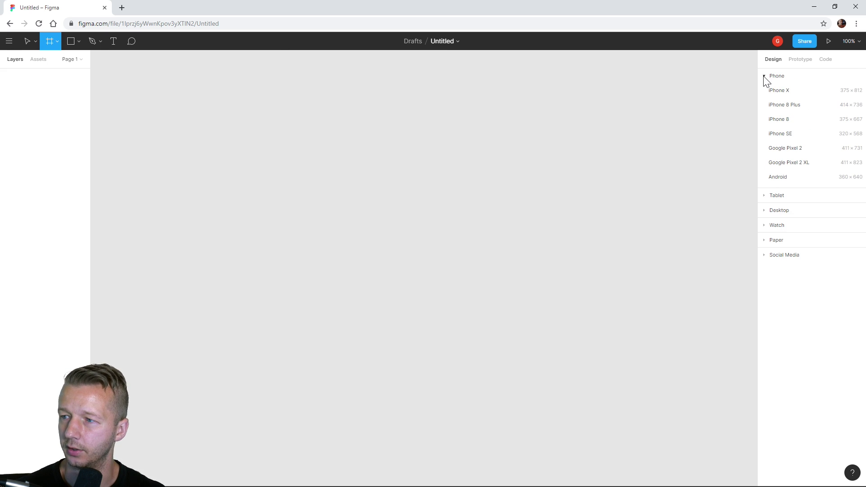
click(57, 41)
click(47, 42)
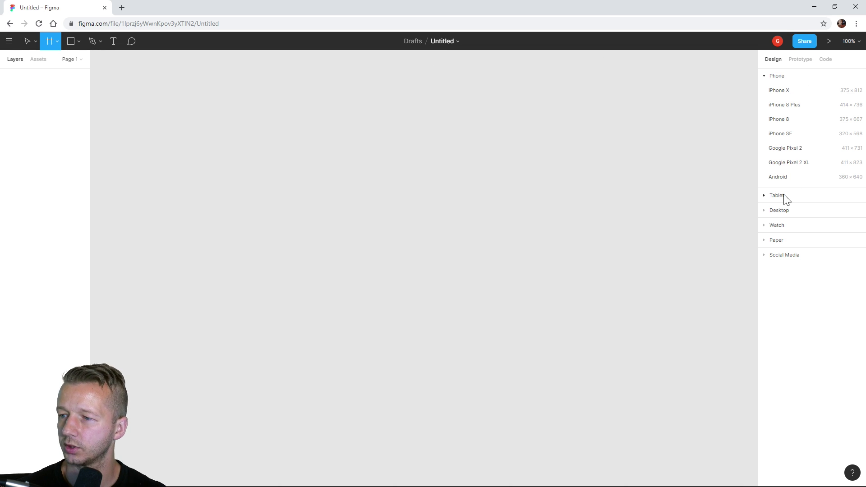
click(785, 211)
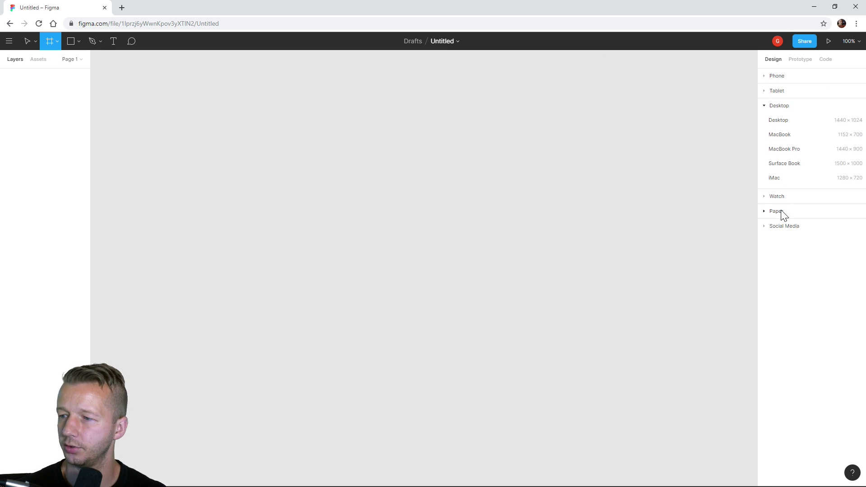
click(783, 120)
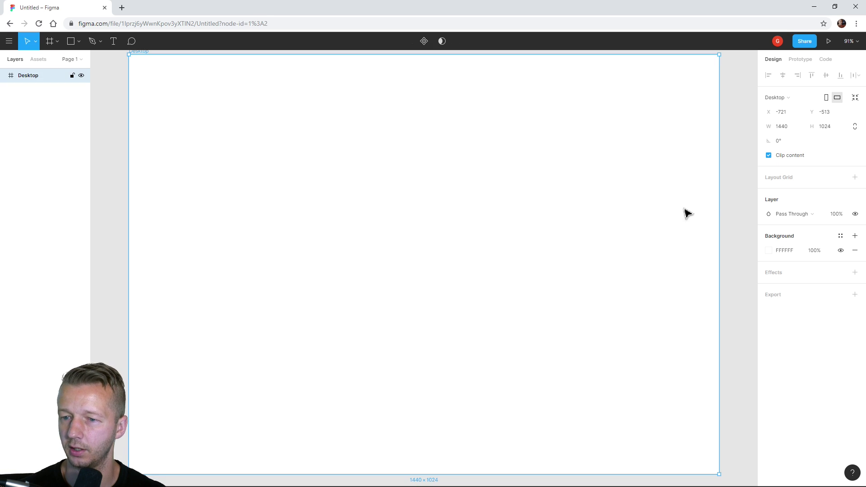
Shorten the Desktop frame from its lower edge to a height of about 841
scroll(559, 217, down, 1)
scroll(559, 217, down, 1)
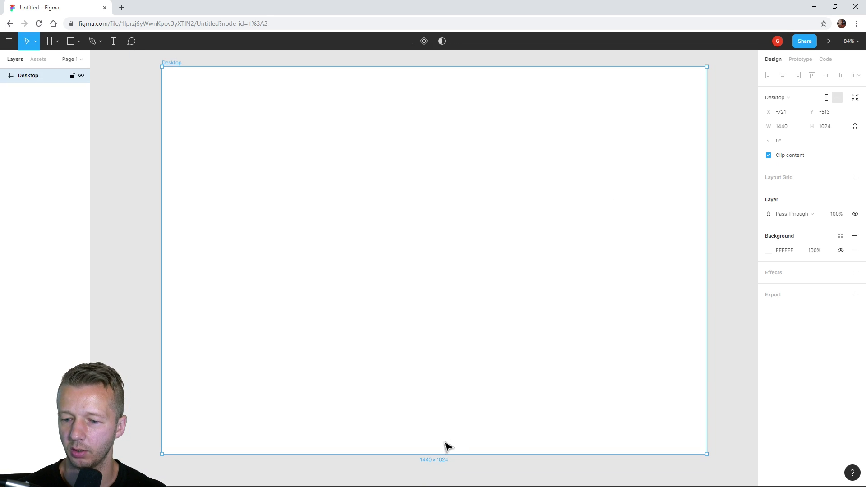
drag(445, 424, 453, 388)
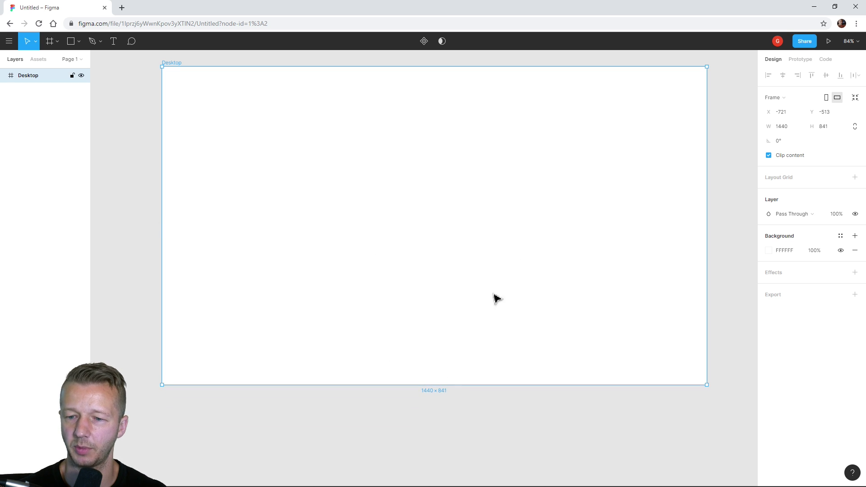
click(140, 198)
scroll(135, 201, up, 1)
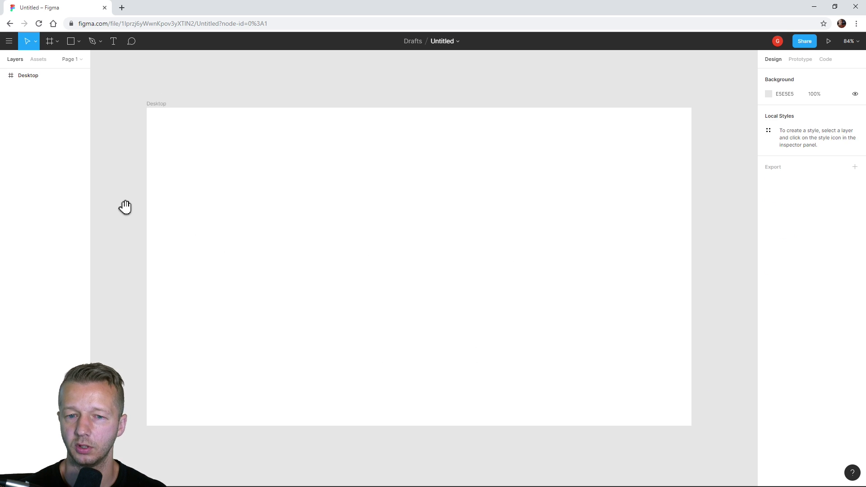
click(769, 94)
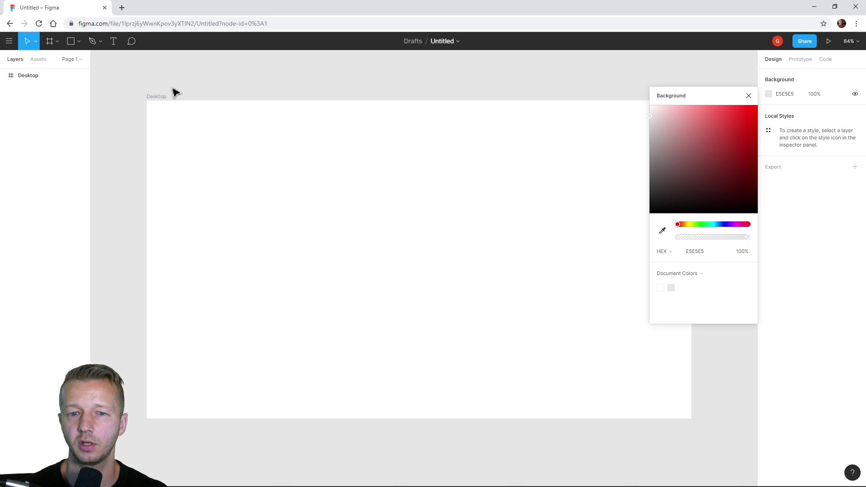
click(164, 98)
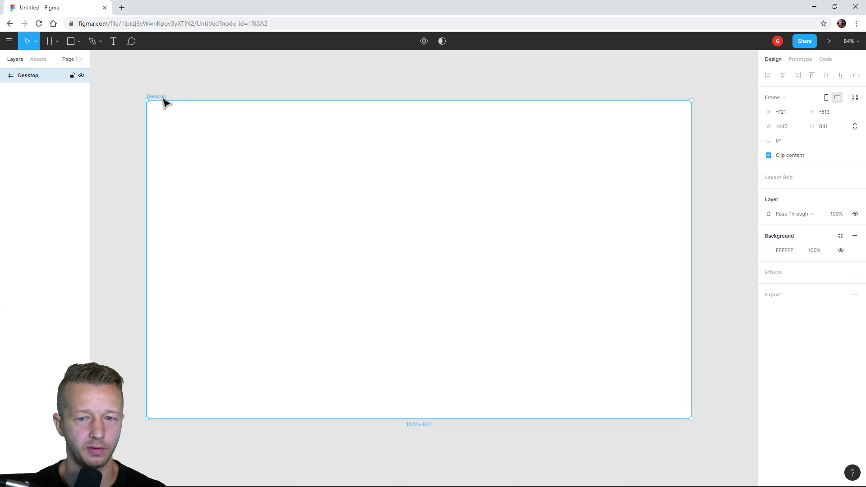
click(222, 80)
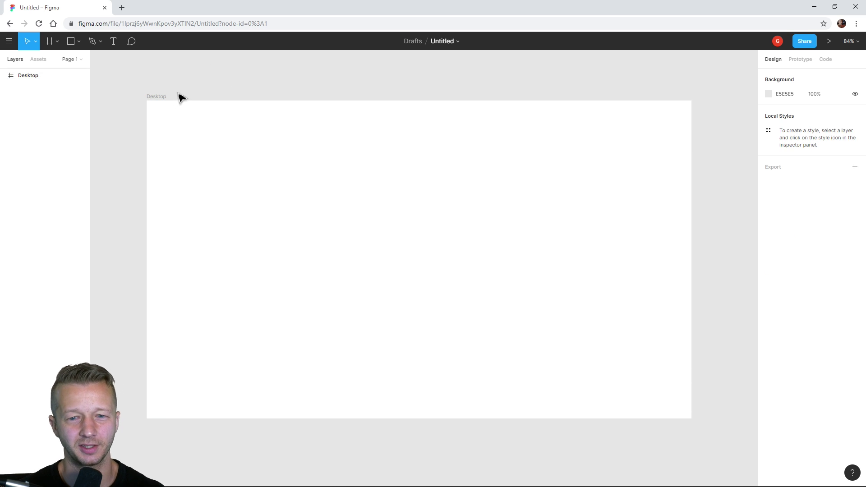
click(161, 101)
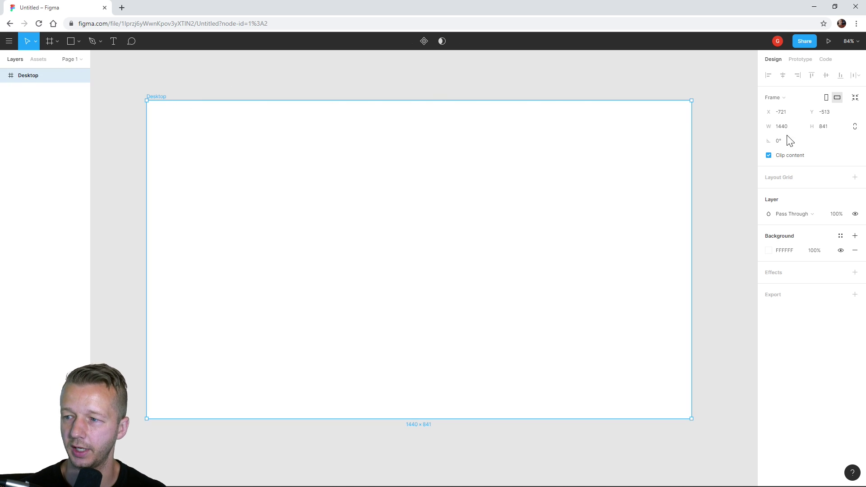
click(177, 88)
Set the Desktop frame's background to the light blue-gray EBEFF2
click(167, 100)
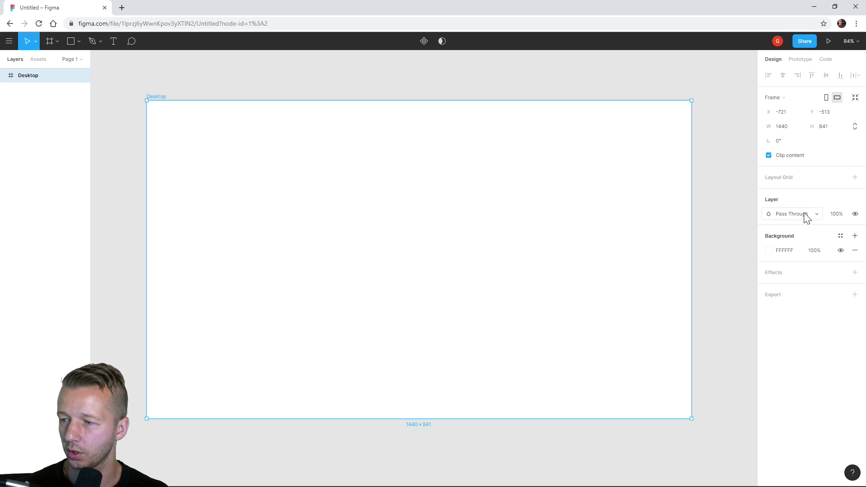
click(768, 251)
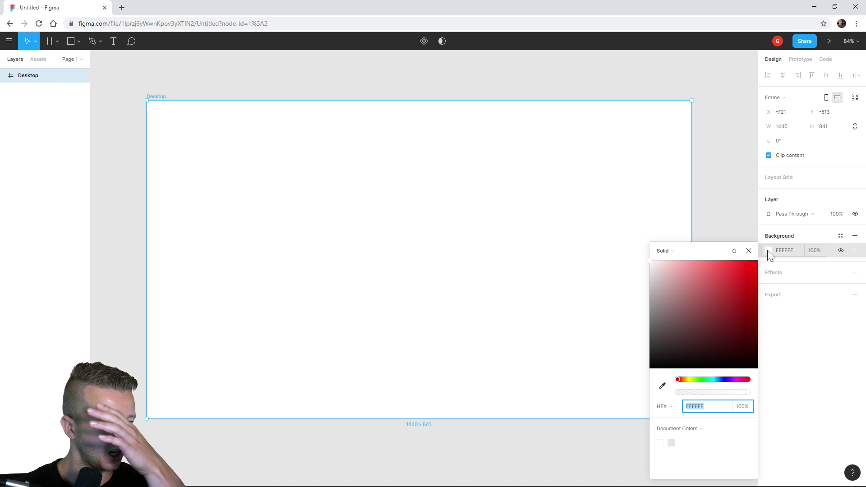
click(718, 379)
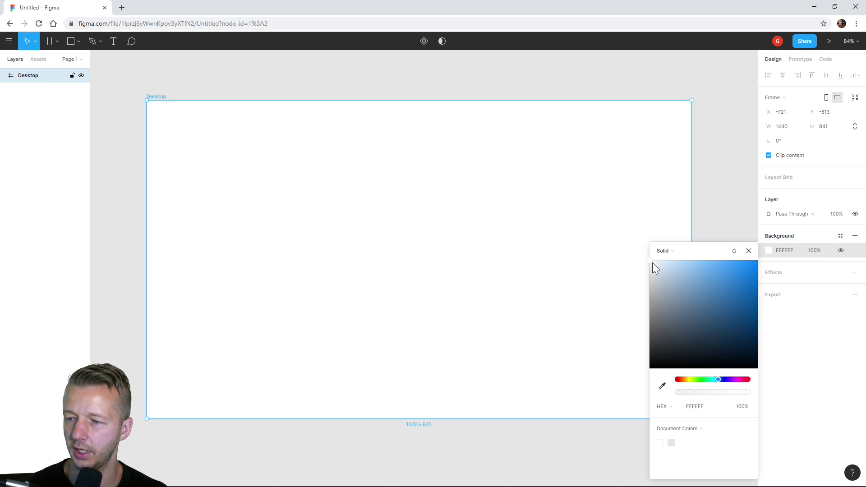
drag(652, 262, 653, 269)
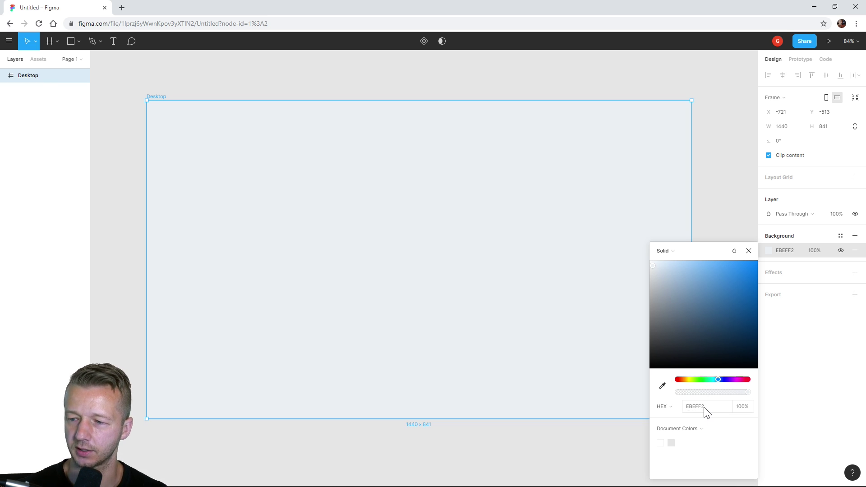
key(Escape)
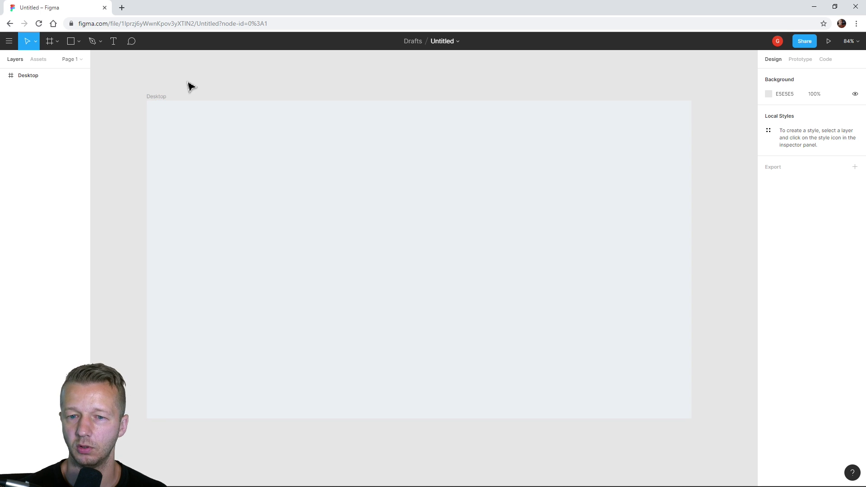
Change the canvas background behind the frame to the dark gray 292929
click(769, 94)
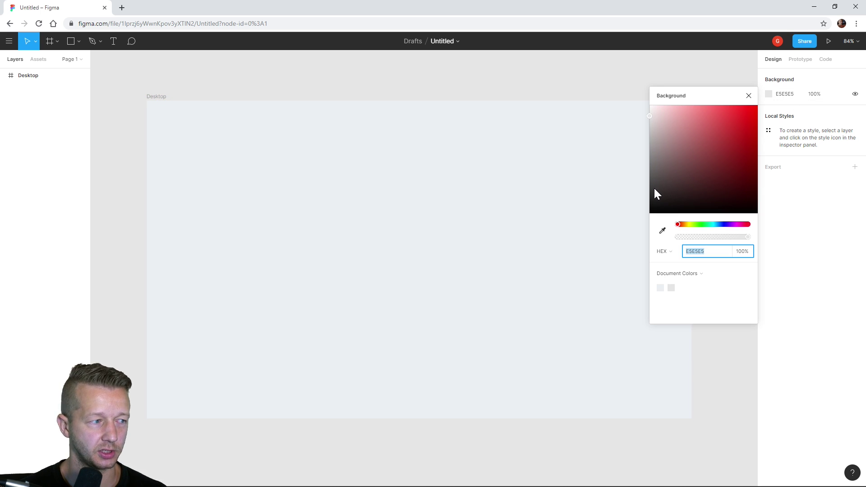
drag(654, 188, 649, 196)
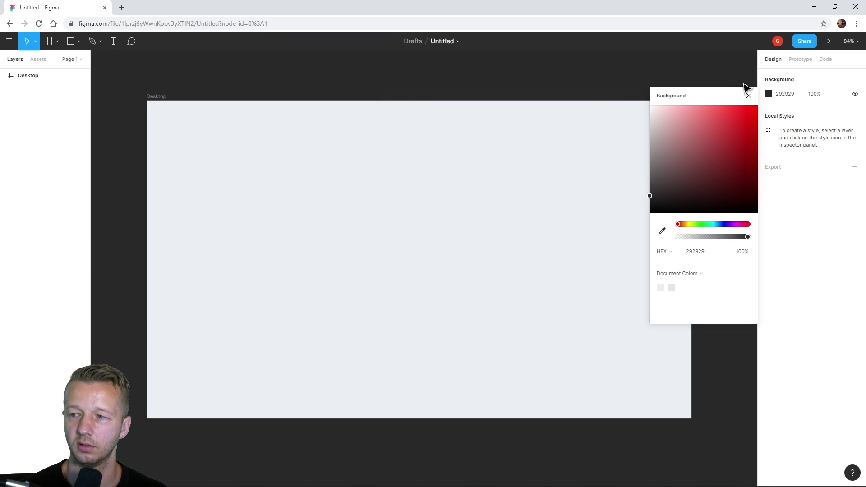
click(747, 97)
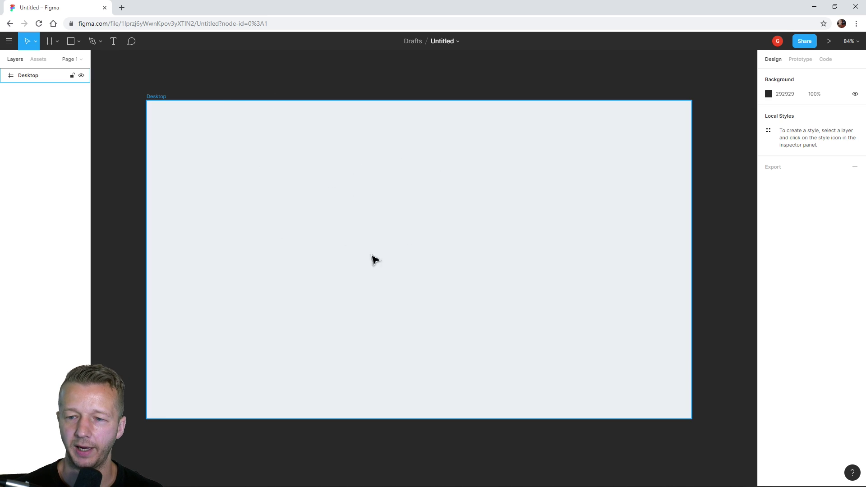
Draw a rectangle of about 1345 × 743 inside the Desktop frame, leaving an even margin on all sides
click(70, 41)
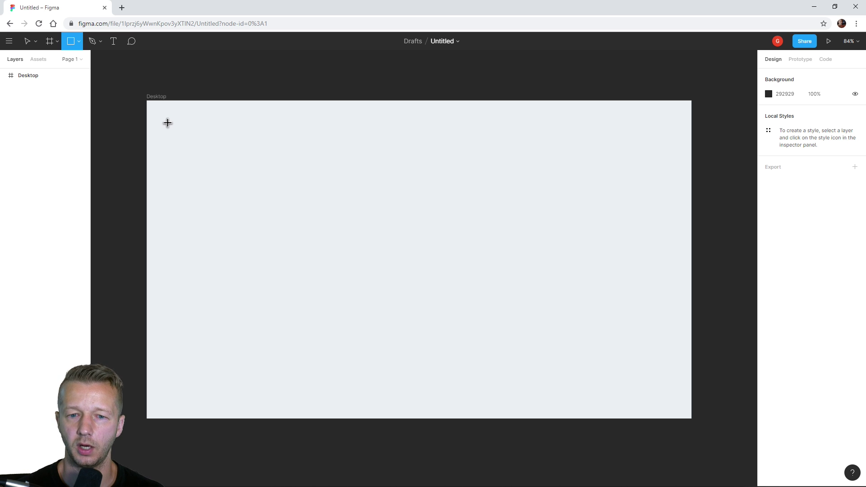
mouse_move(164, 119)
mouse_down()
mouse_move(648, 354)
mouse_move(673, 399)
mouse_up()
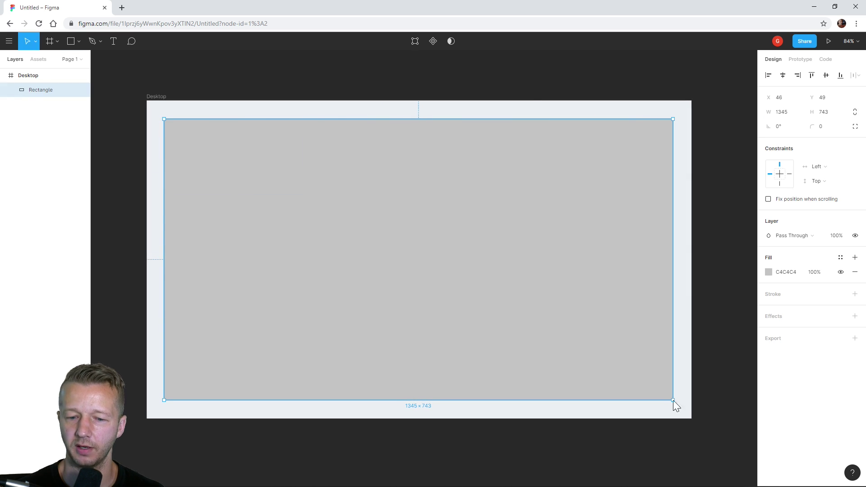
click(184, 79)
Set the fill of the large rectangle to white, FFFFFF
click(278, 155)
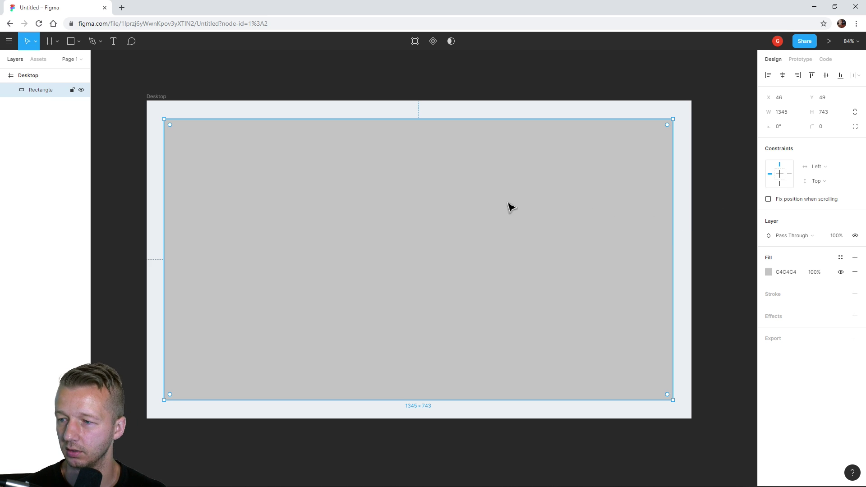
click(768, 272)
drag(657, 277, 640, 262)
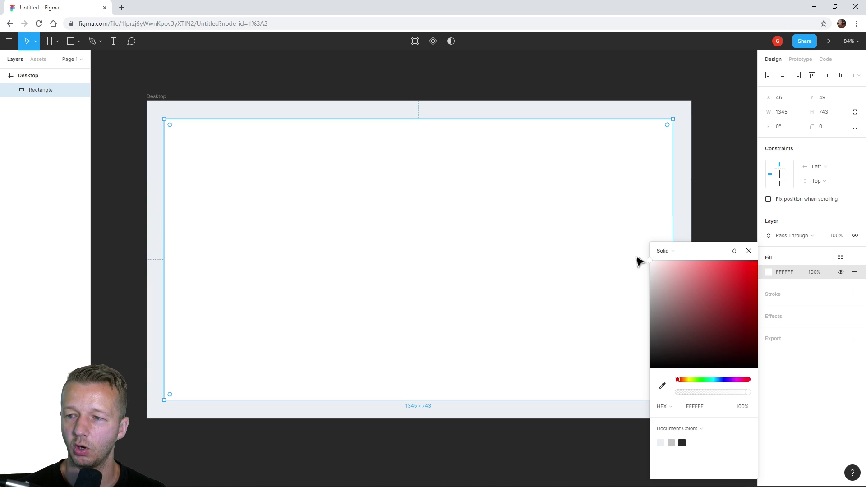
click(727, 201)
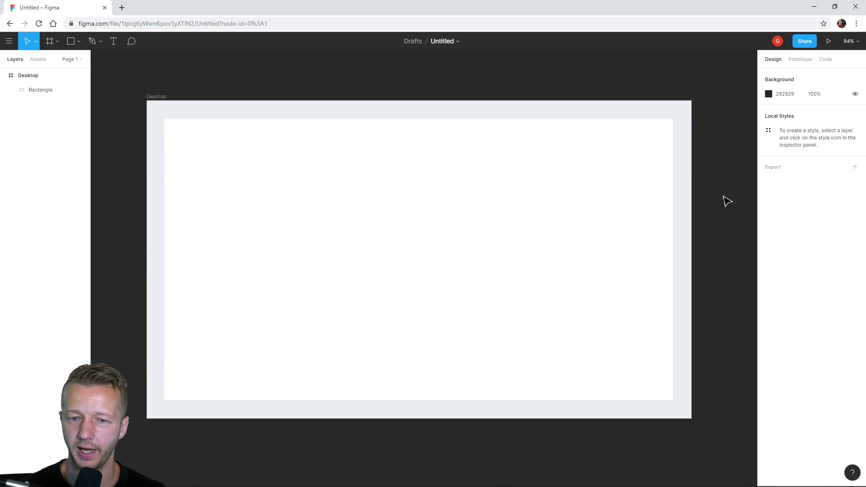
Darken the Desktop frame's background slightly to the blue-gray DEE4E9
click(162, 102)
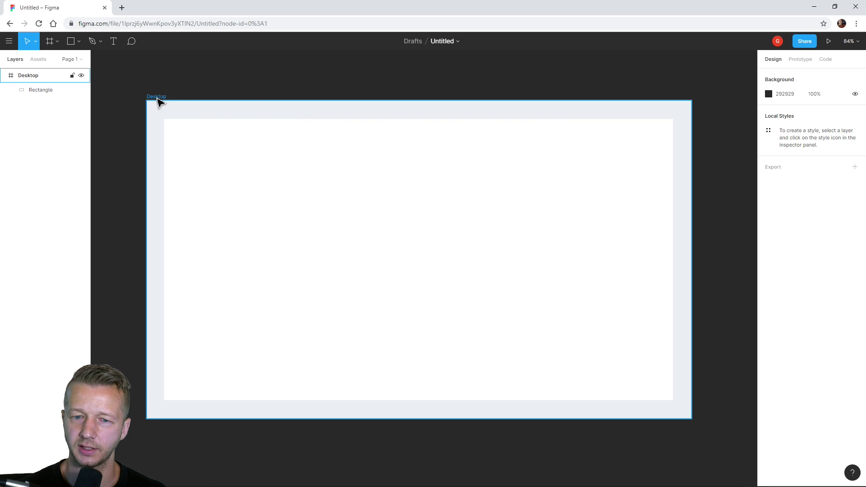
click(768, 251)
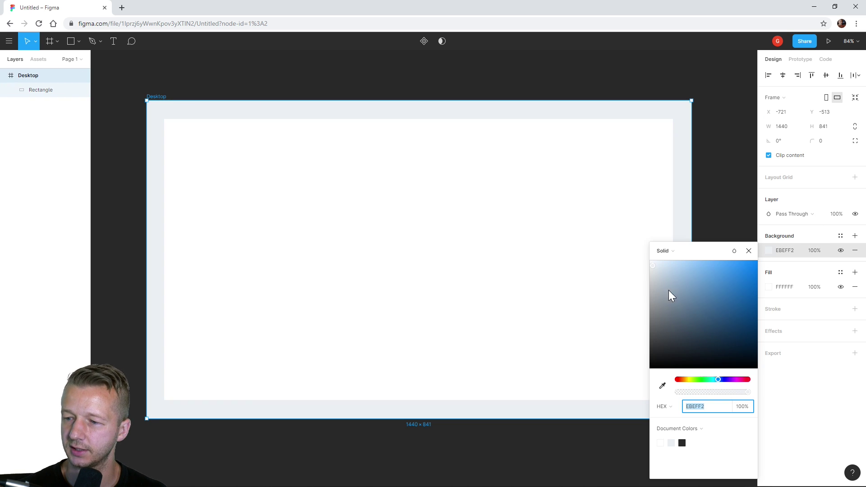
drag(654, 272, 659, 276)
click(703, 216)
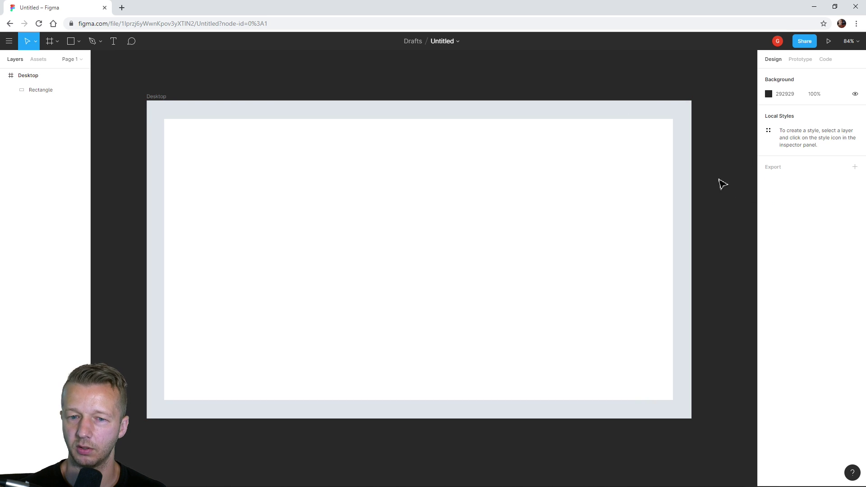
Duplicate the white rectangle and narrow the copy from its right edge to a sidebar about 230 wide
click(393, 200)
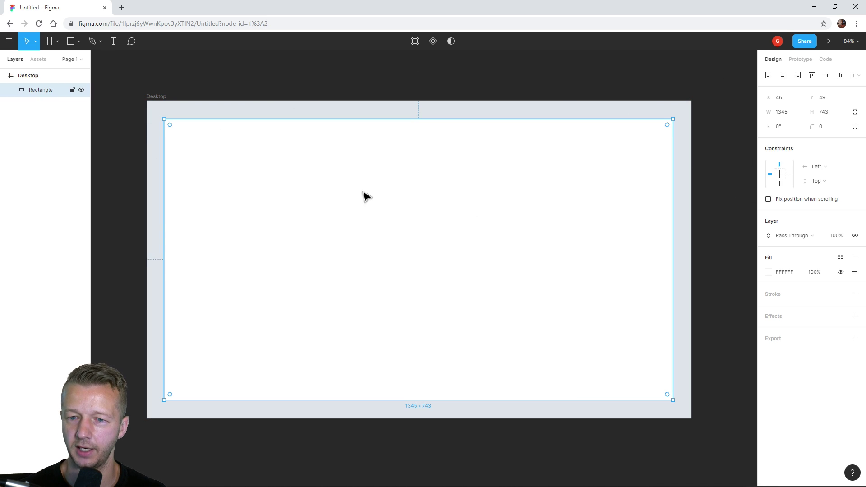
key(ctrl+d)
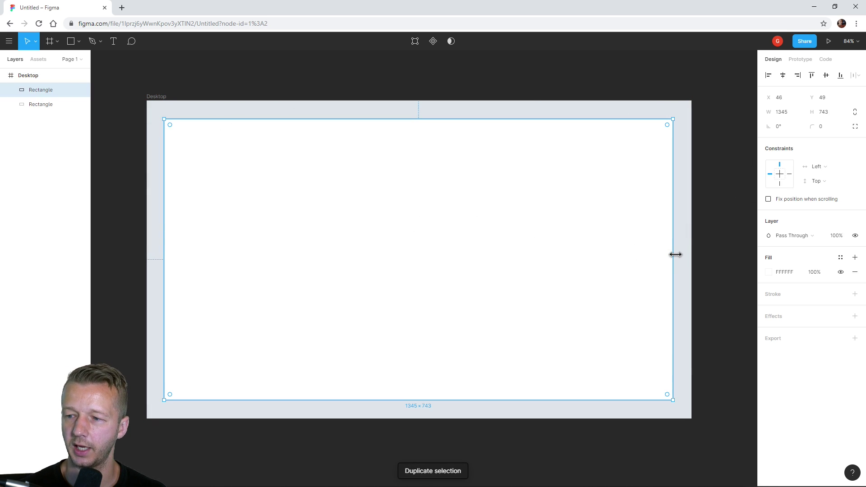
drag(675, 254, 254, 267)
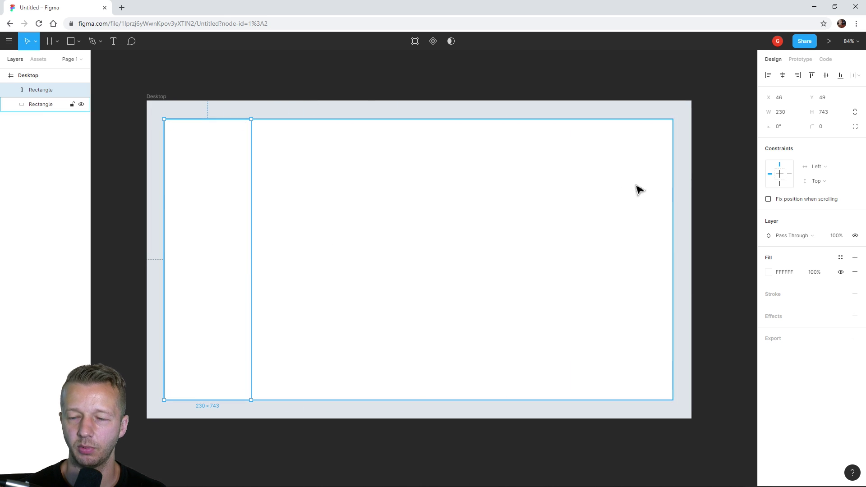
Fill the sidebar rectangle with the document color DEE4E9
click(768, 273)
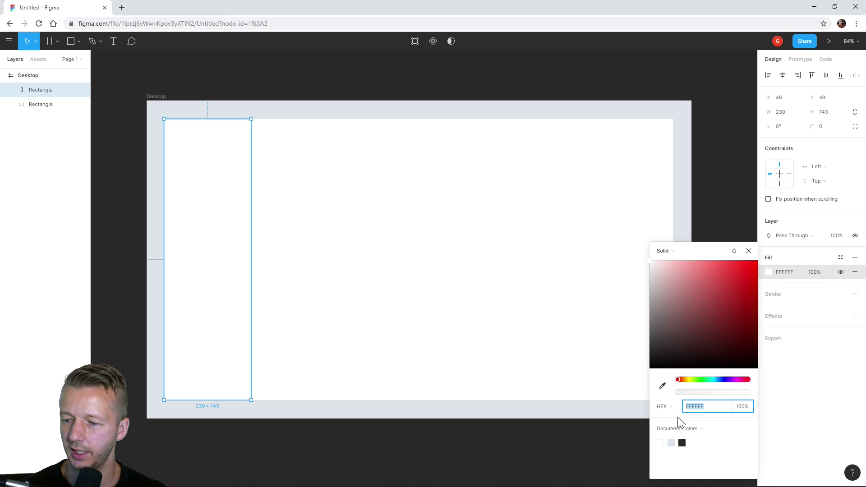
click(675, 445)
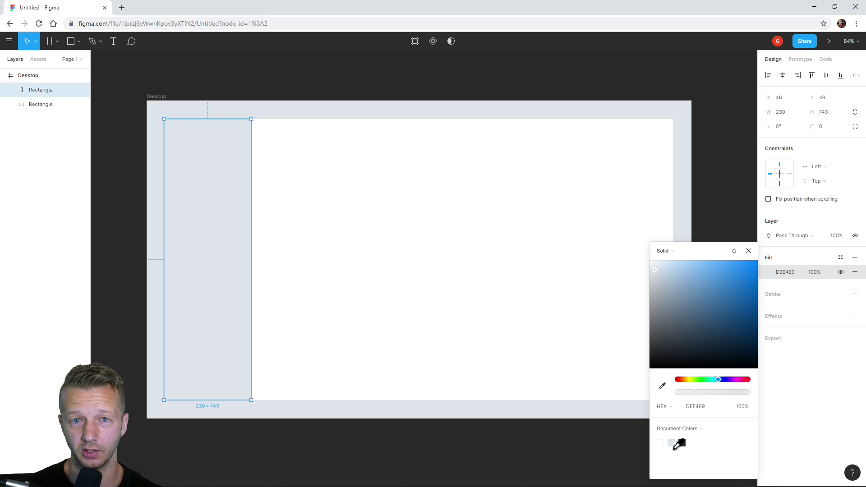
click(228, 206)
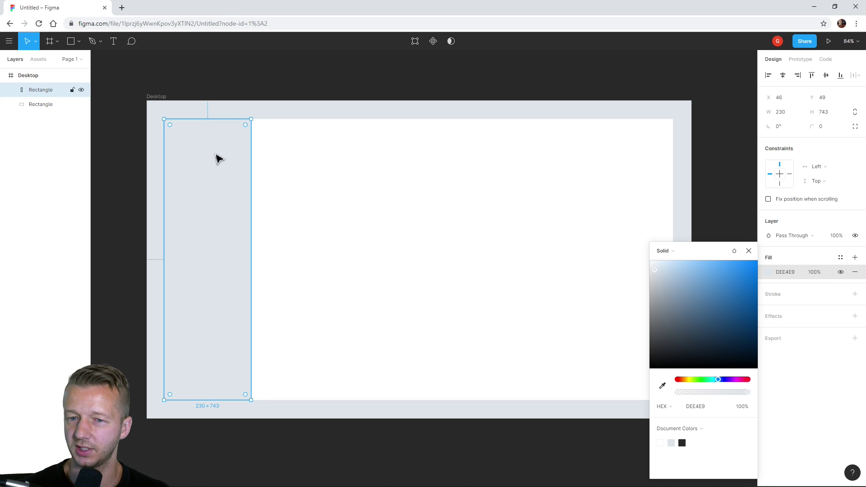
click(208, 117)
Darken the sidebar rectangle's fill to the medium gray B2BAC1
click(242, 169)
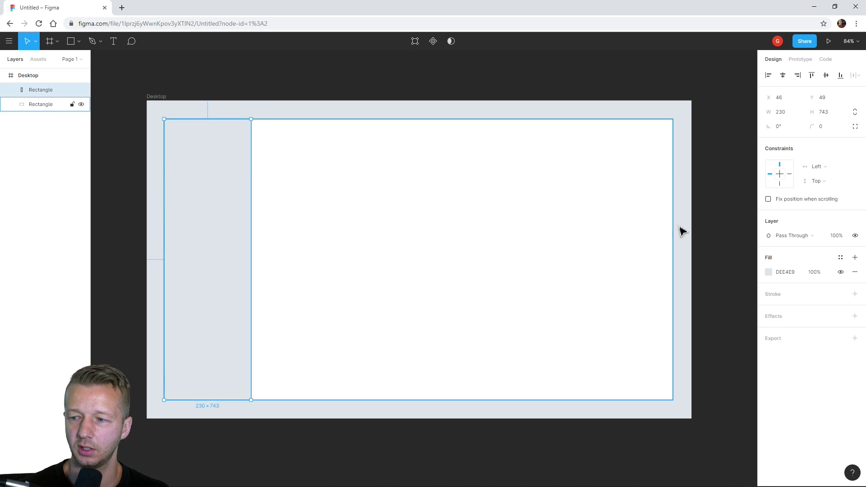
click(769, 272)
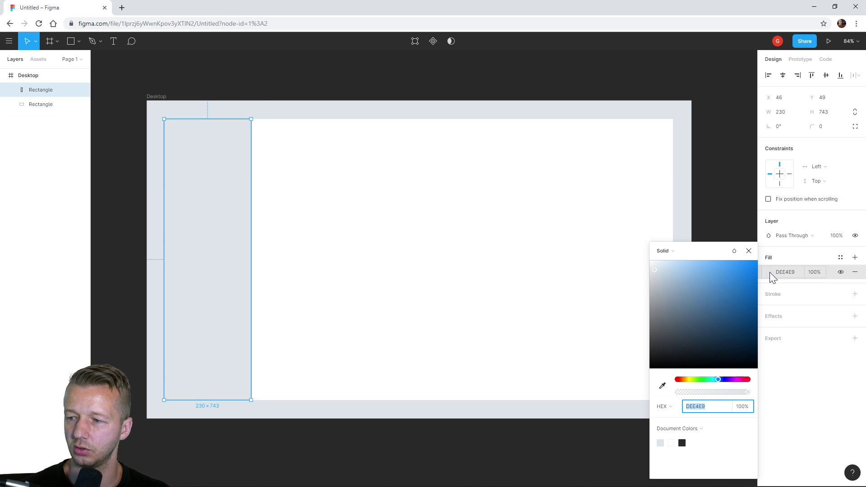
click(655, 275)
drag(656, 278, 662, 293)
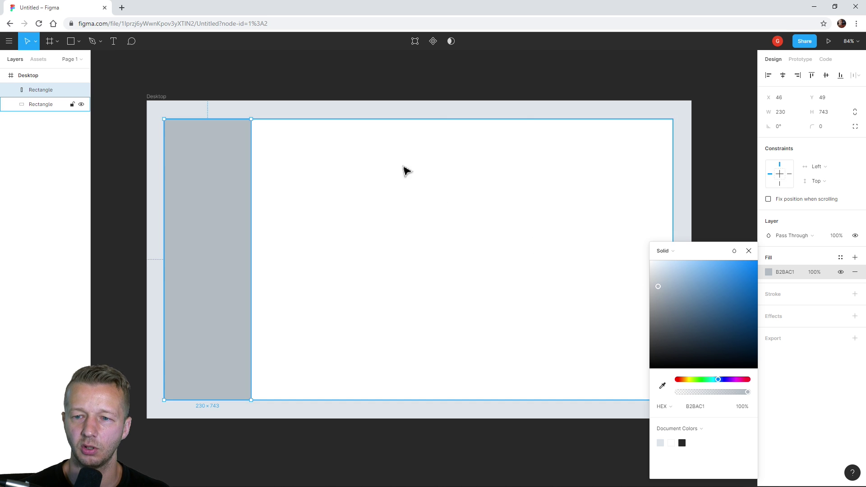
click(328, 84)
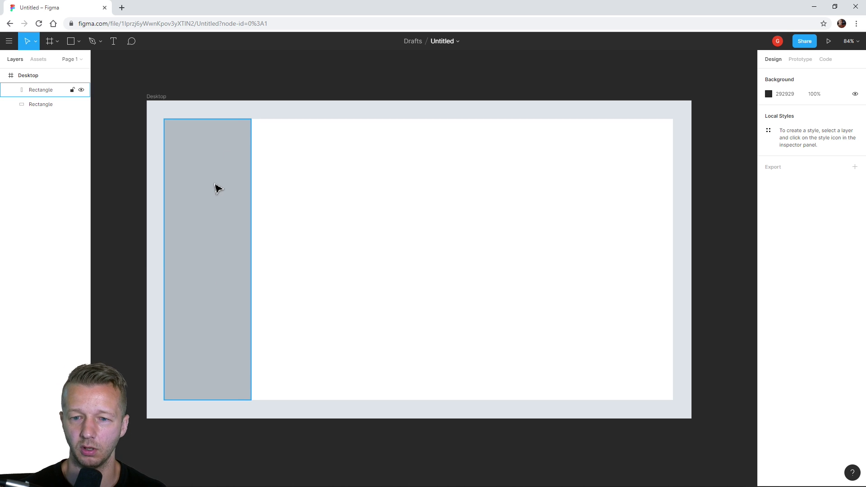
Try the dark fill 373B40 on the sidebar rectangle, and settle on the blue-gray B5C4D2
click(218, 188)
click(768, 272)
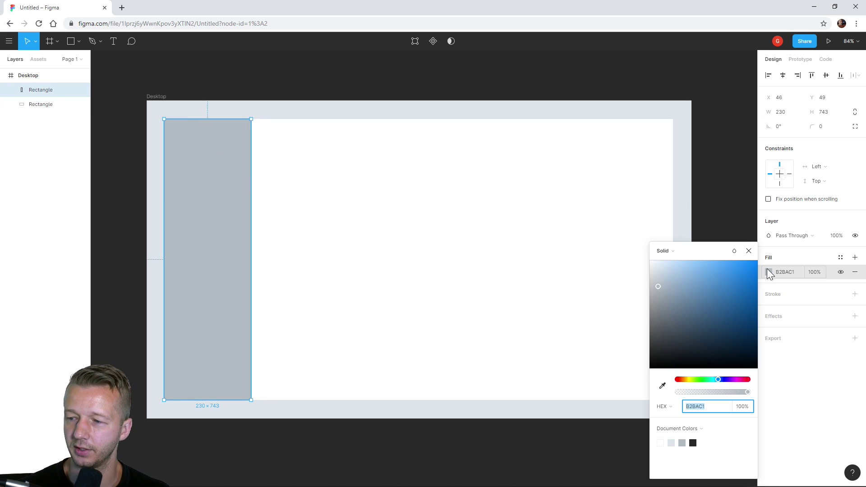
drag(718, 285, 665, 345)
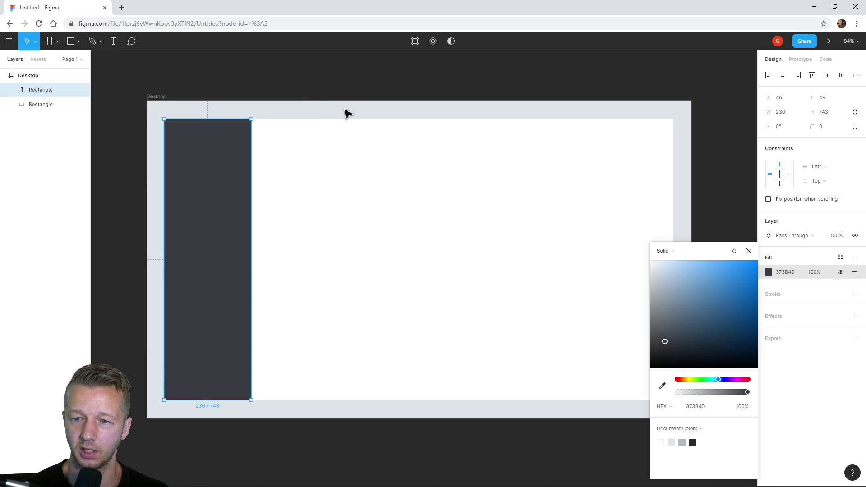
drag(665, 342, 664, 278)
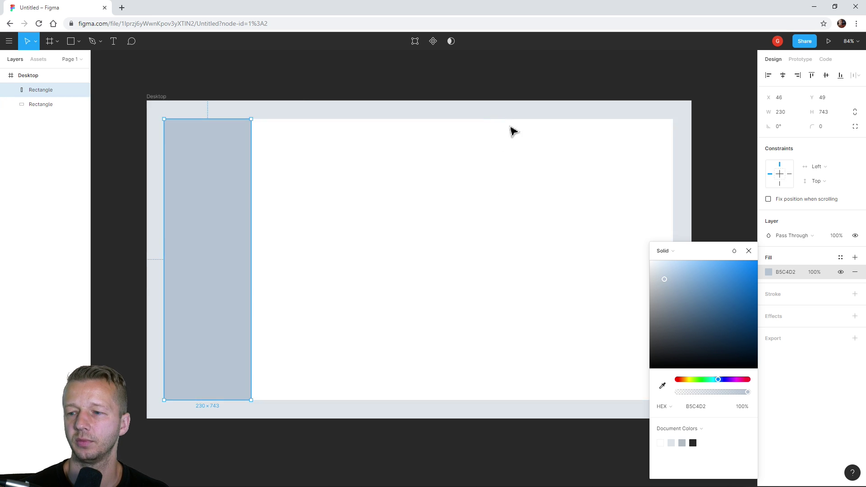
click(489, 57)
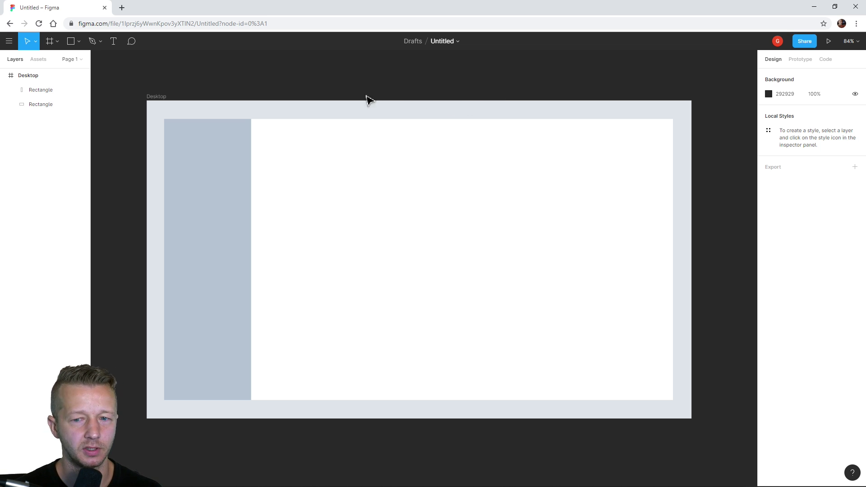
Scale the white content rectangle and the sidebar rectangle down together, leaving wider margins inside the Desktop frame
drag(144, 104, 665, 394)
click(709, 346)
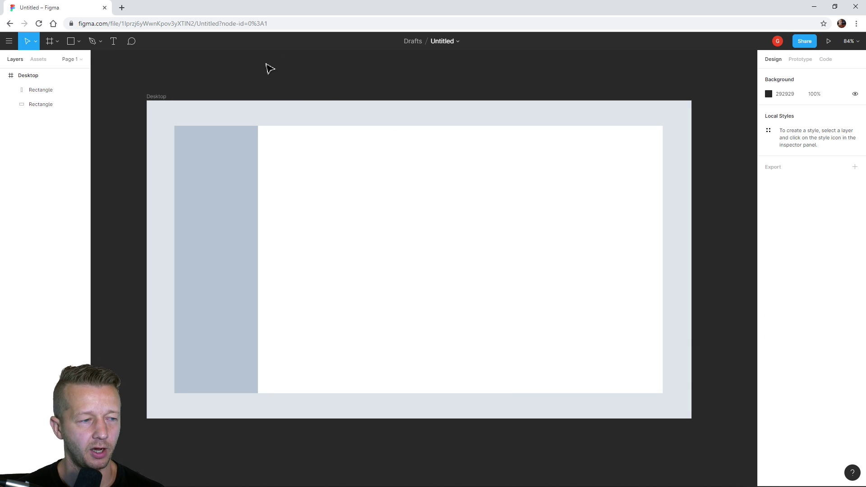
Add the text "Quick Tip" near the top of the blue-gray sidebar
click(113, 41)
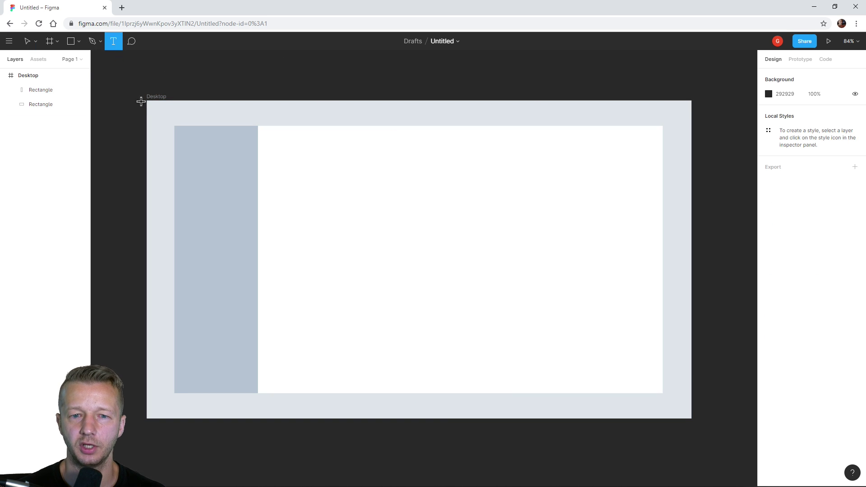
click(191, 154)
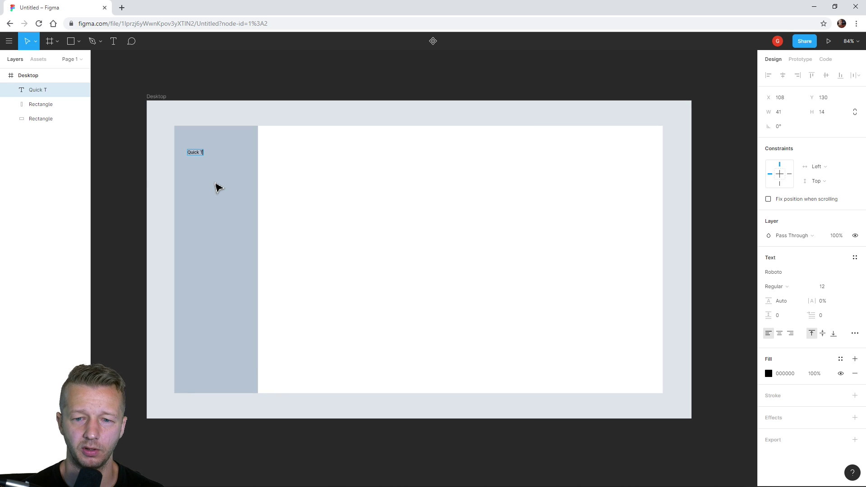
key(Escape)
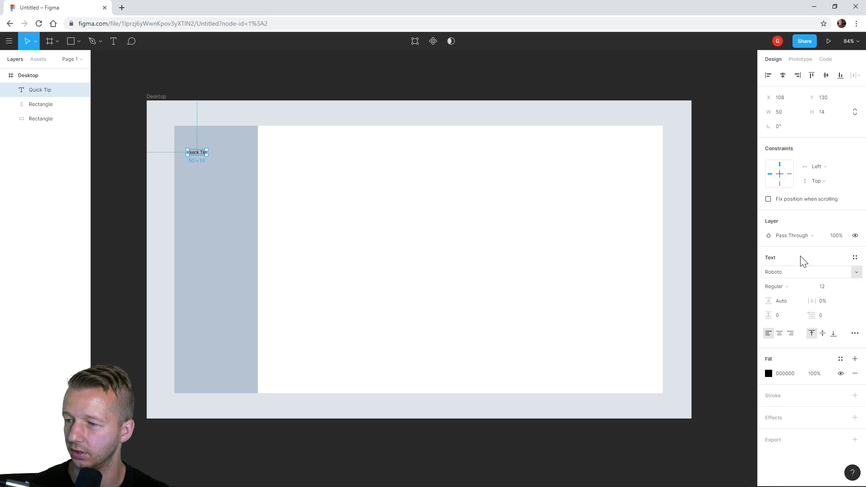
Set the Quick Tip text's font to Nunito with the Bold weight
click(789, 274)
text(Nu)
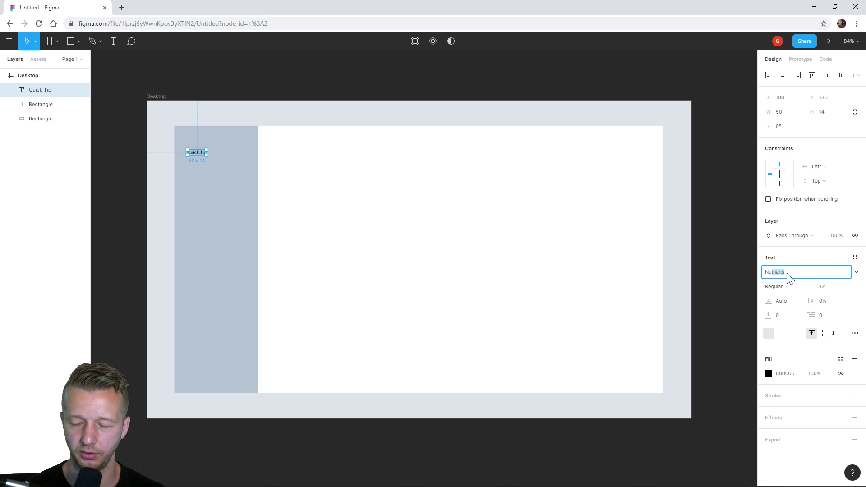
text(nito)
key(Return)
click(790, 289)
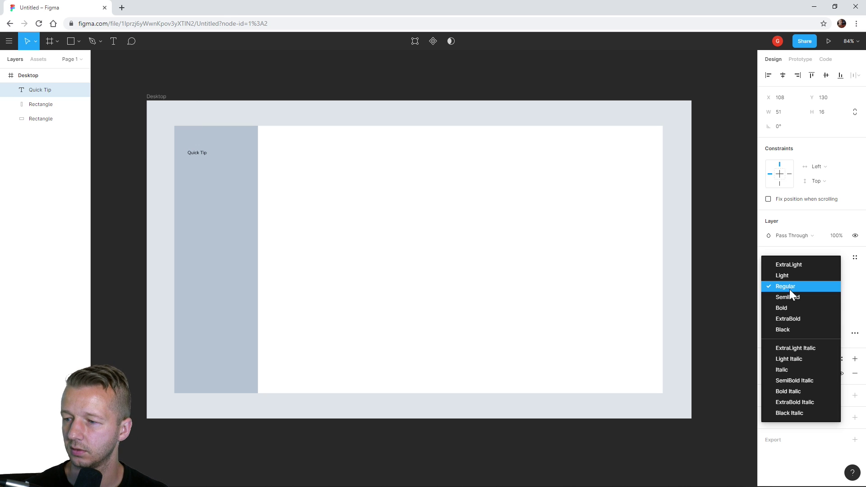
click(787, 309)
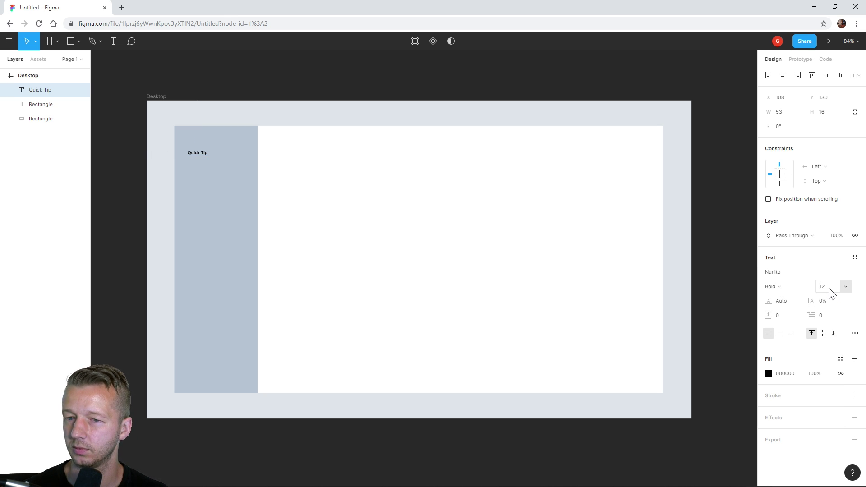
Set the Quick Tip text's font size to 14
click(834, 289)
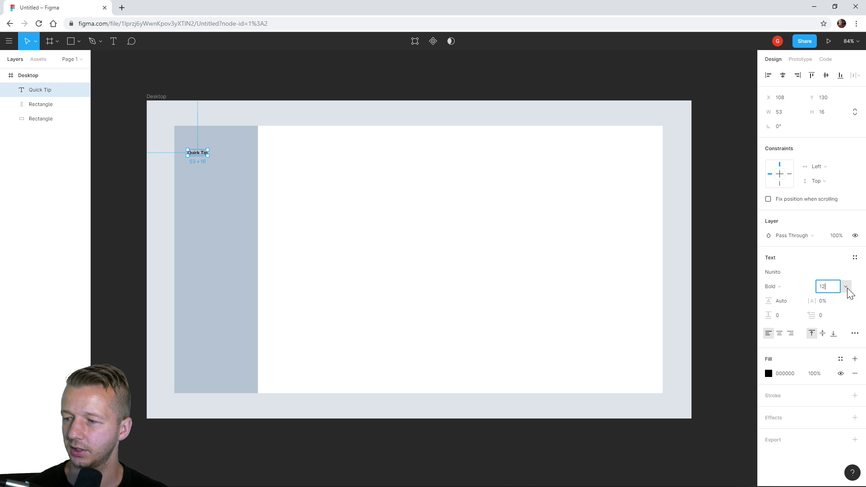
key(Return)
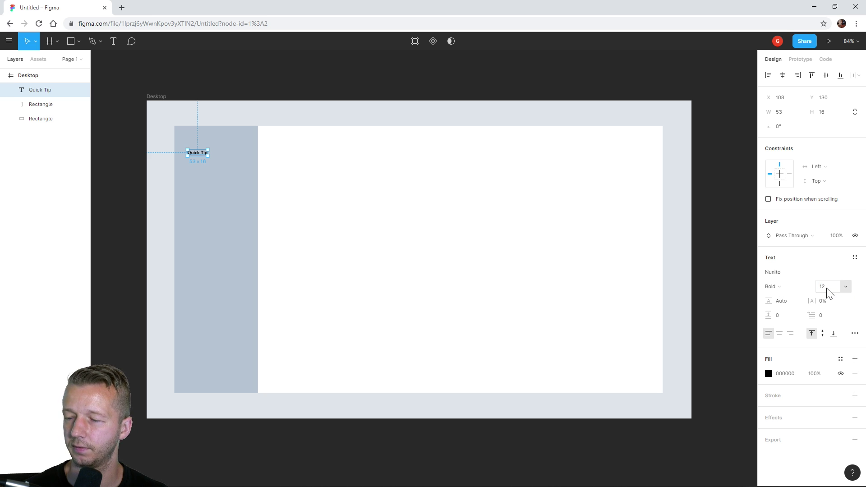
click(832, 291)
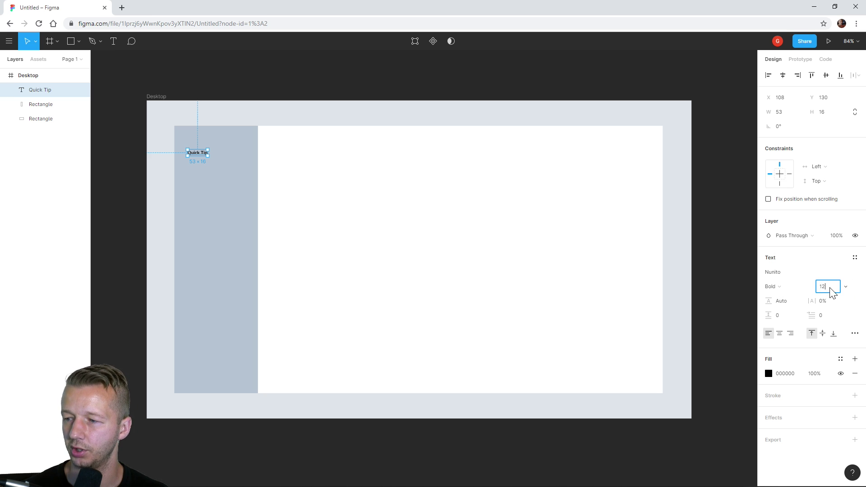
click(833, 291)
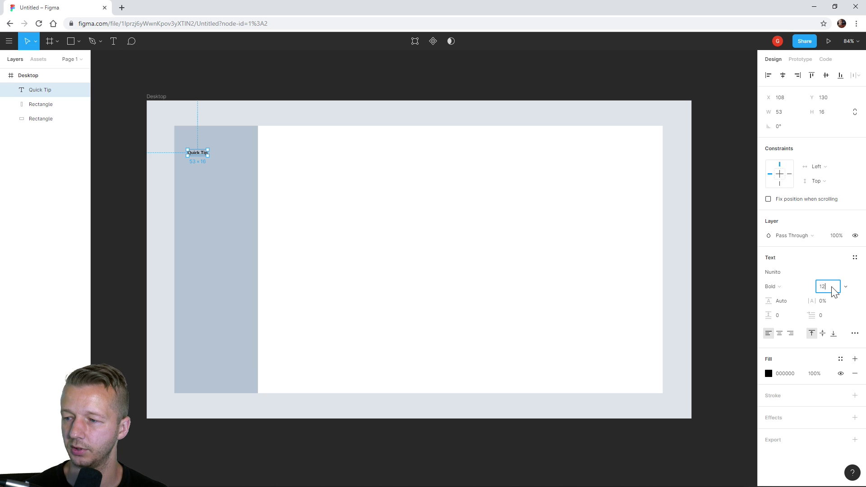
click(845, 288)
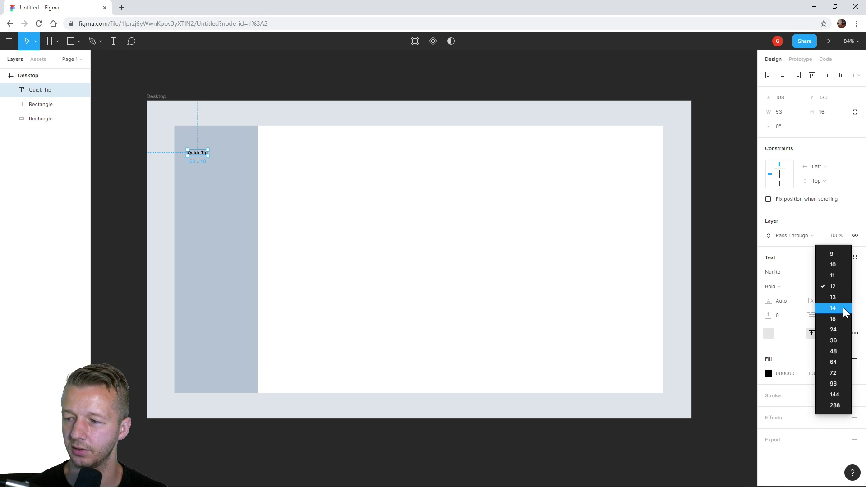
click(843, 308)
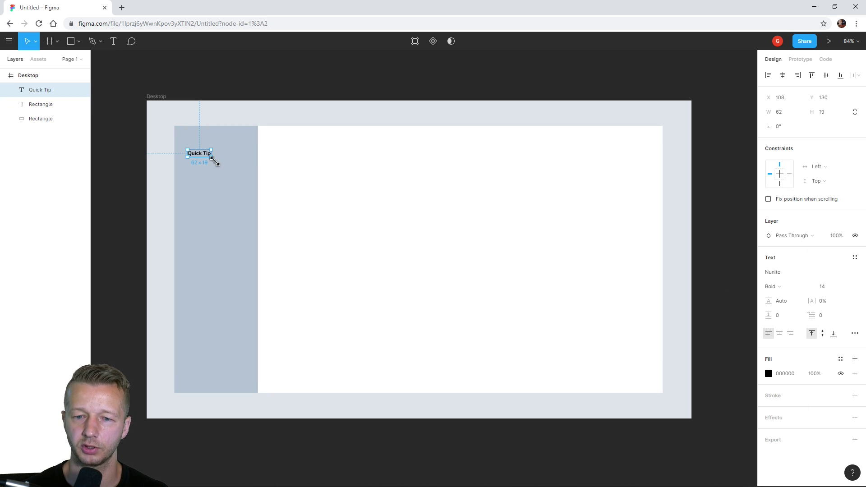
Try enlarging the Quick Tip text box to about 123 by 23, and undo the resize
drag(214, 160, 234, 158)
click(145, 149)
click(203, 155)
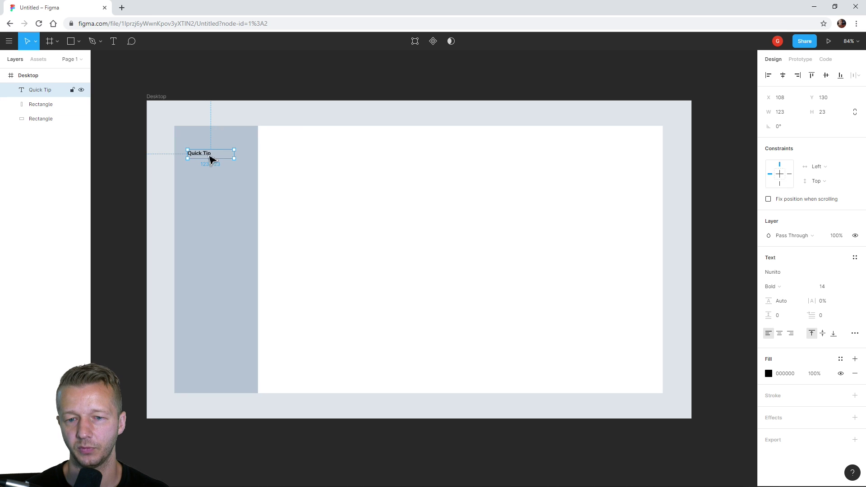
click(136, 149)
click(207, 161)
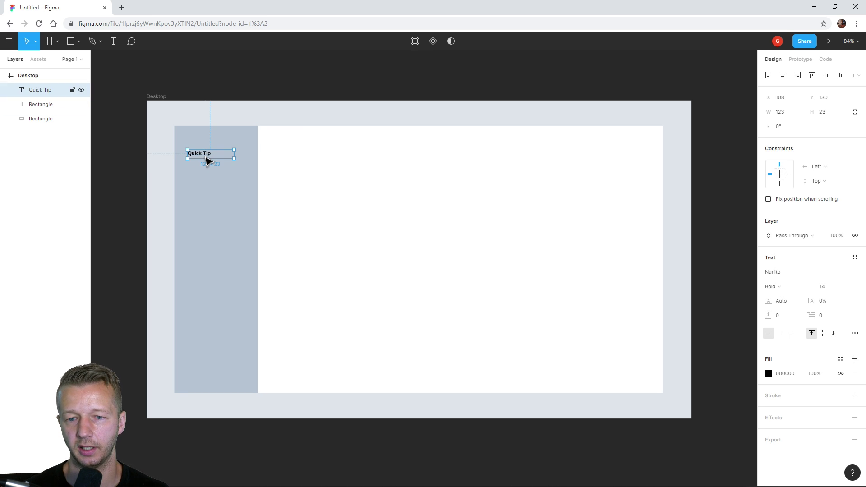
click(141, 149)
click(208, 156)
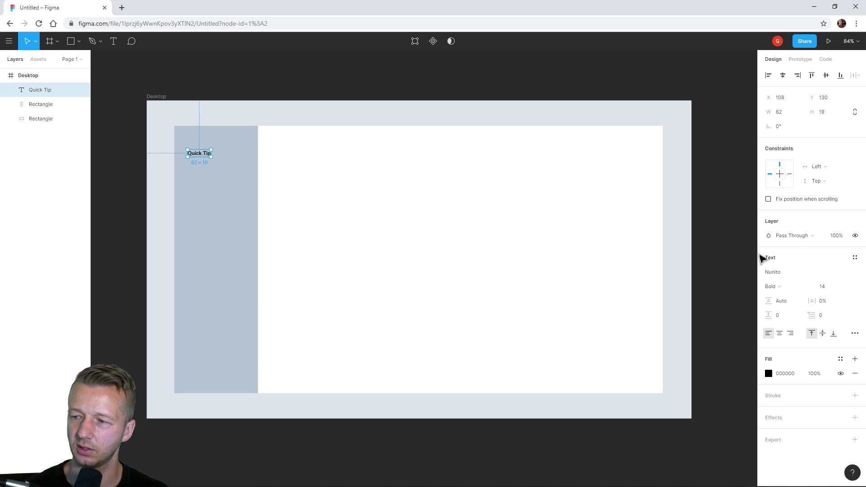
Set the Quick Tip text's font size to 16
click(845, 287)
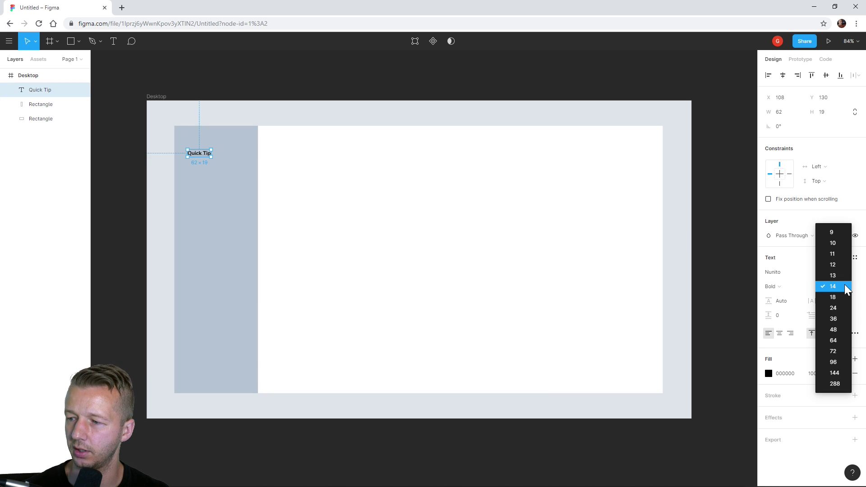
click(845, 288)
click(831, 289)
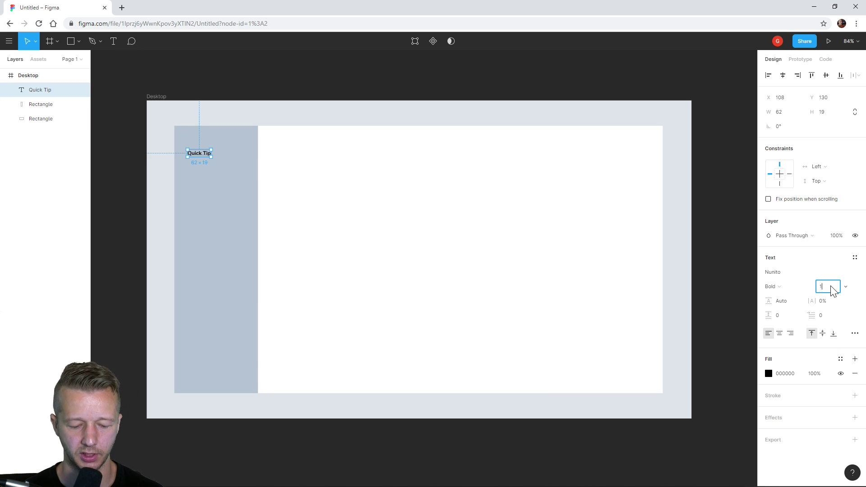
key(Return)
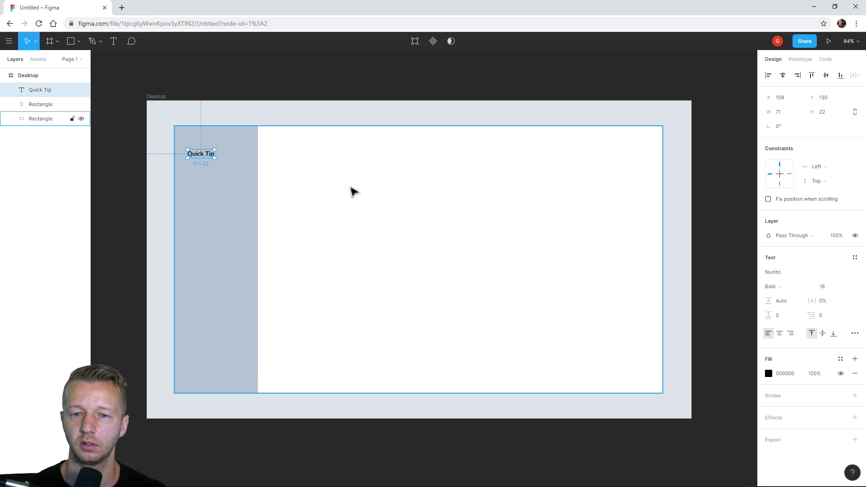
Nudge the Quick Tip heading up and left toward the sidebar's corner, to X 98 and Y 100, and deselect it
key(shift+Up)
key(shift+Up)
key(shift+Up)
key(Up)
key(Up)
key(Up)
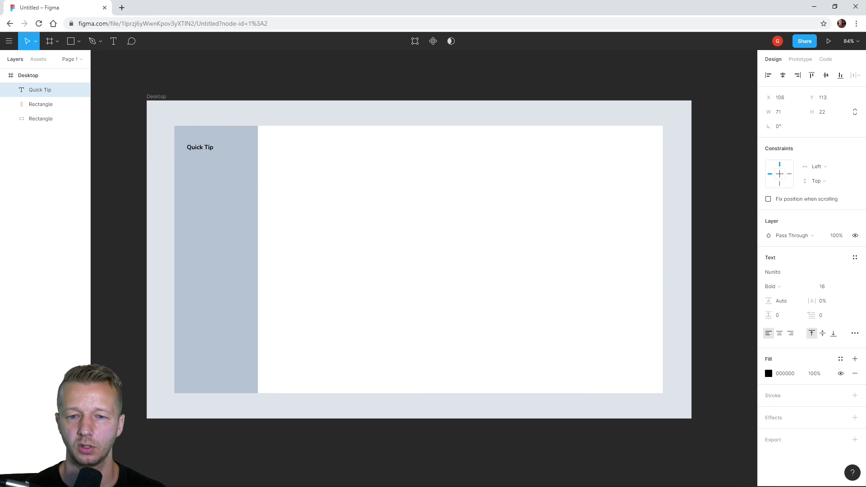
key(Left)
key(Left)
key(Left)
key(Left)
key(Left)
key(Left)
key(Left)
key(Left)
drag(194, 148, 193, 149)
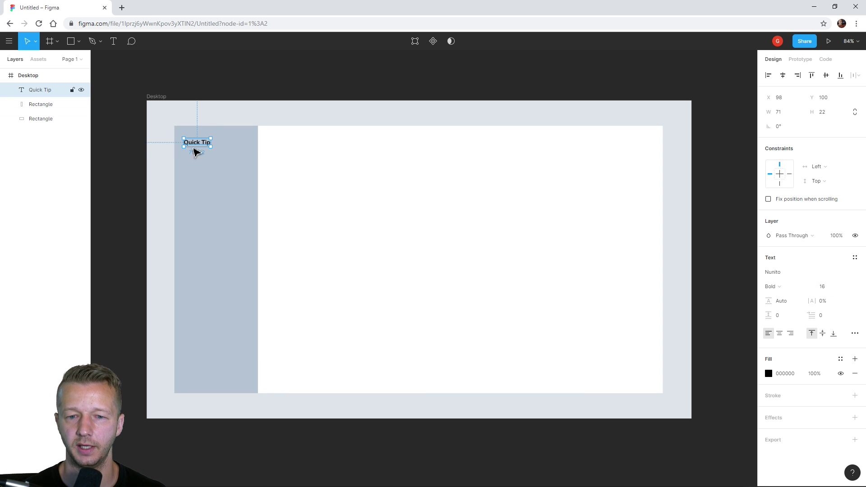
click(151, 161)
Draw a text box about 162 by 82 below the Quick Tip heading and enter the placeholder "lksjdf"
click(113, 41)
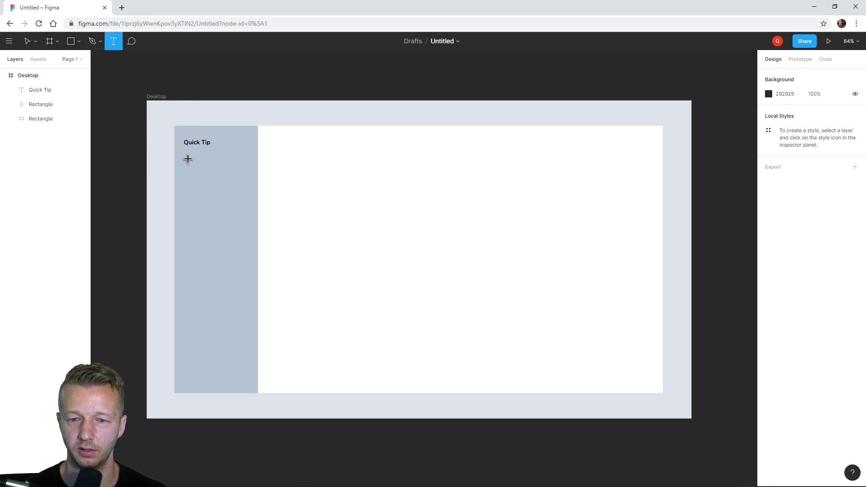
drag(184, 155, 246, 186)
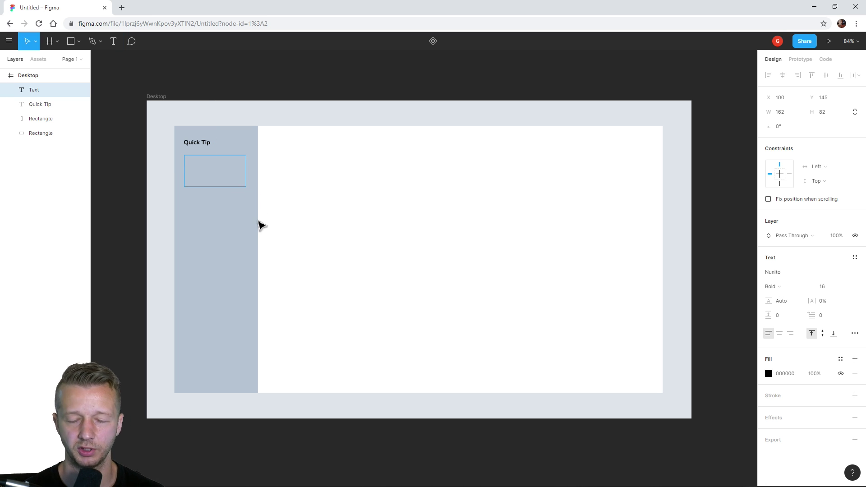
text(lksjdf)
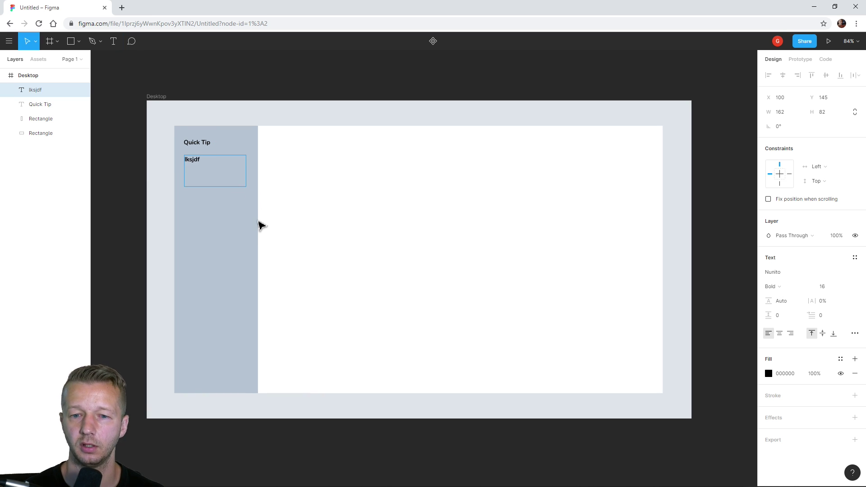
key(Escape)
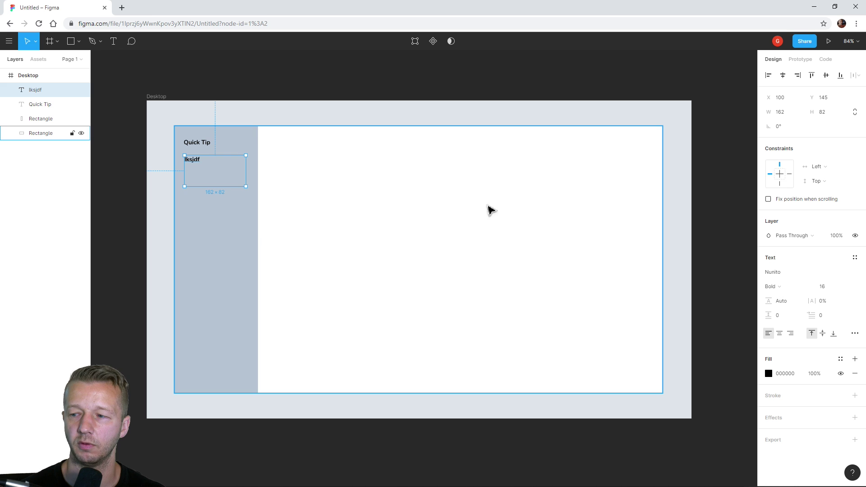
Set the placeholder text to Regular weight at font size 14
click(782, 291)
click(789, 266)
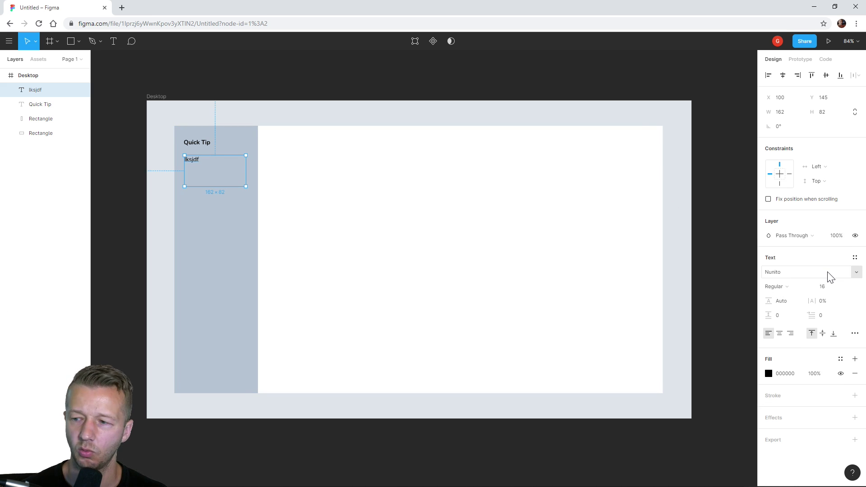
click(837, 287)
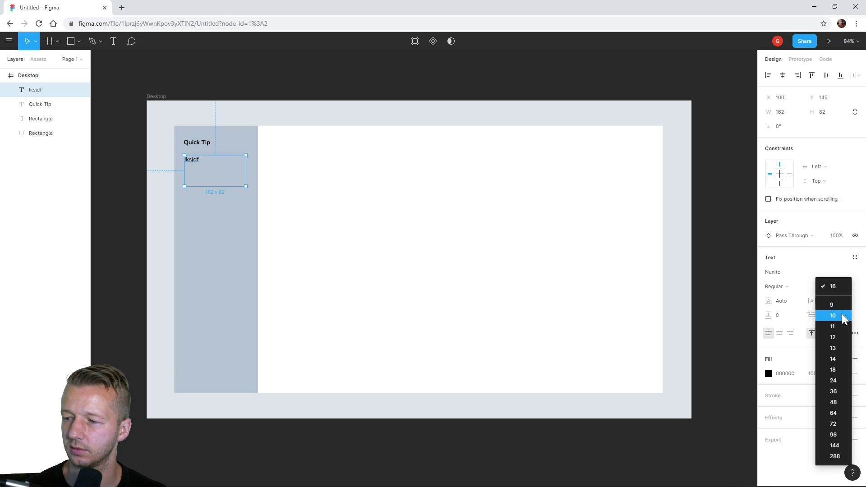
click(835, 358)
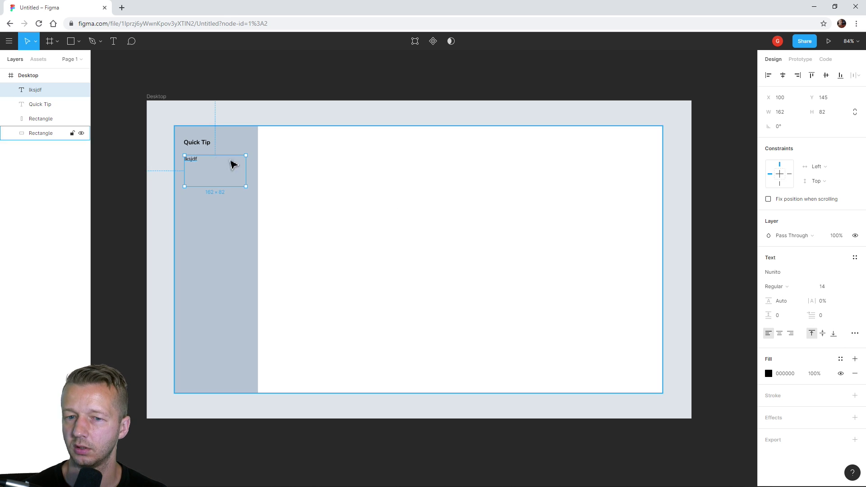
Replace the placeholder with 5 generated sentences beginning with "Lorem ipsum..." using the Lorem ipsum plugin
scroll(210, 174, up, 5)
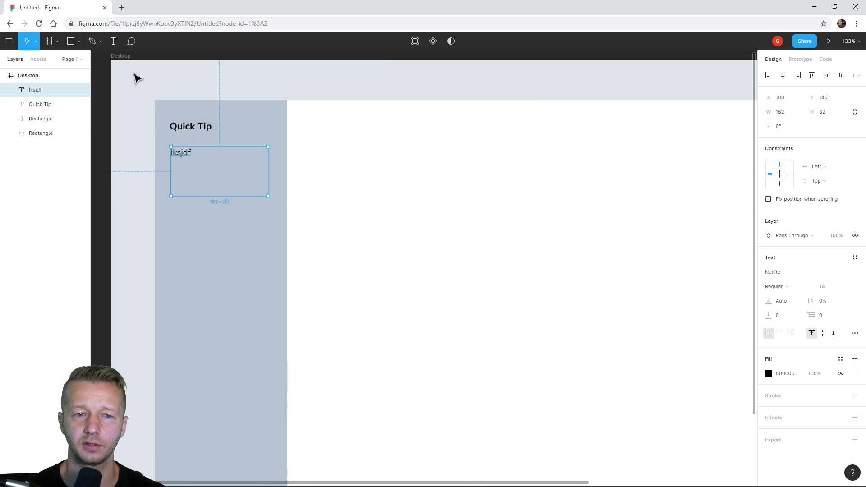
click(11, 43)
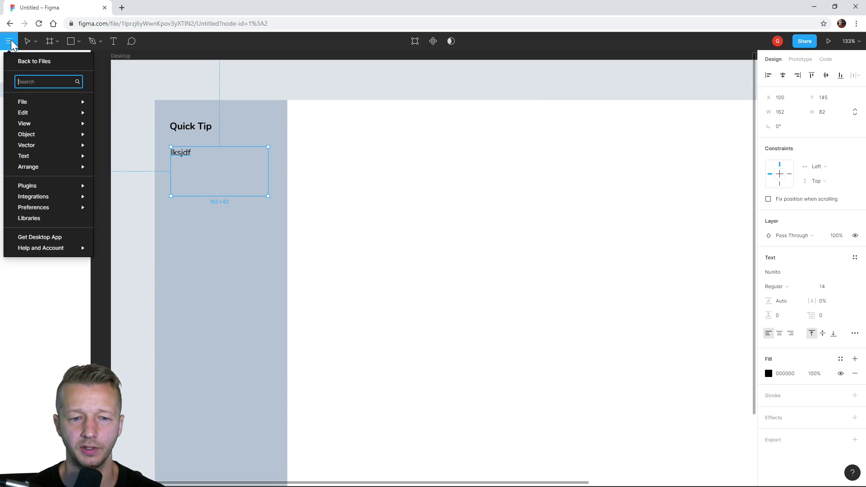
mouse_move(39, 189)
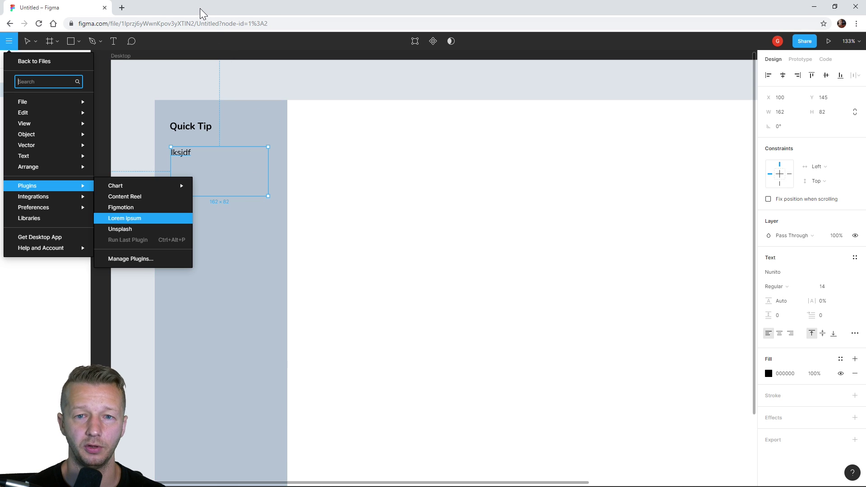
click(129, 220)
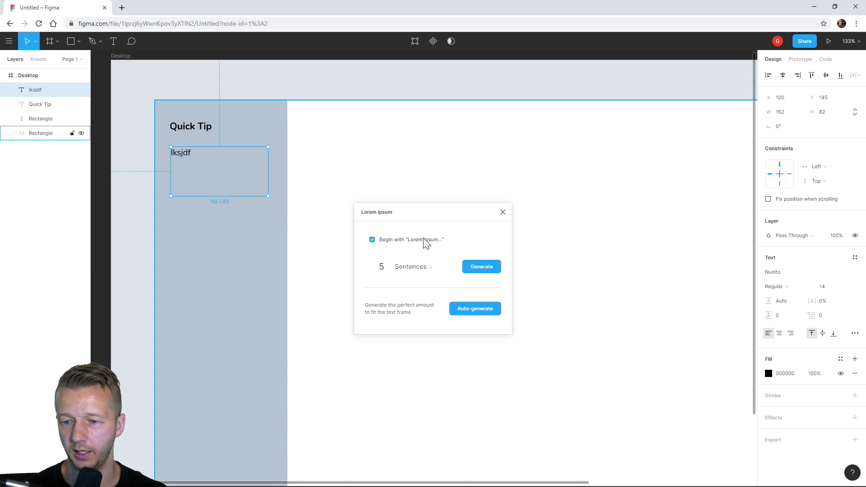
drag(454, 212, 446, 146)
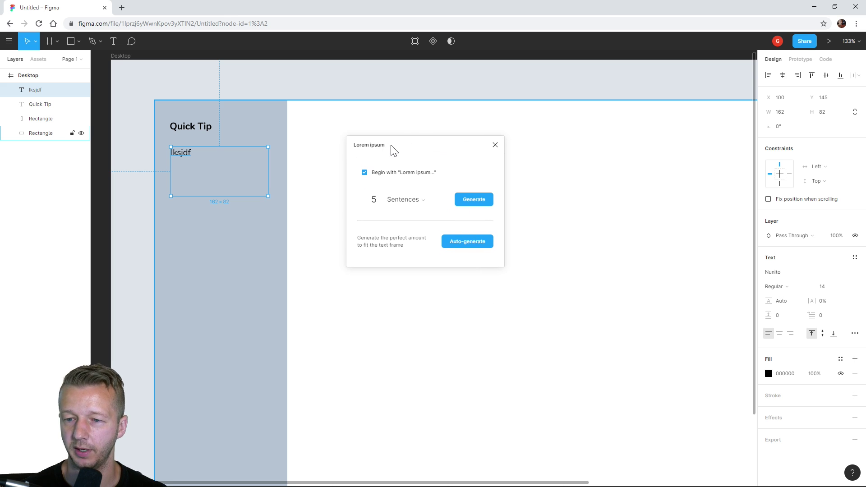
drag(394, 150, 398, 151)
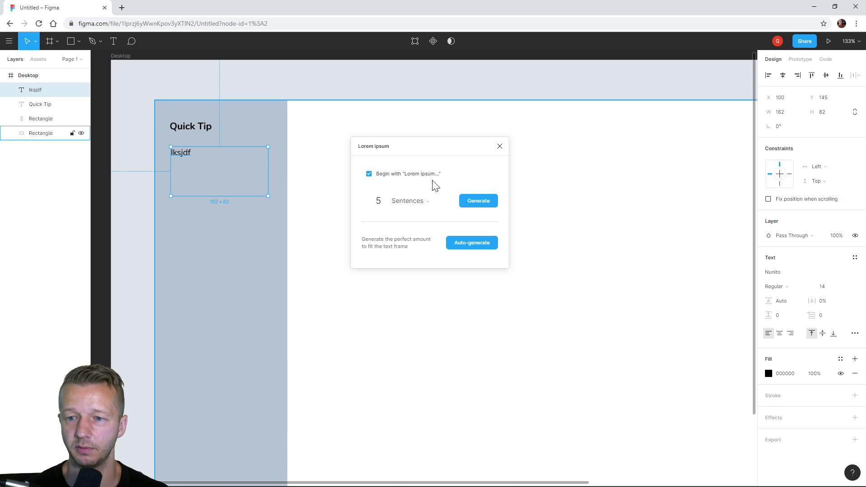
click(480, 200)
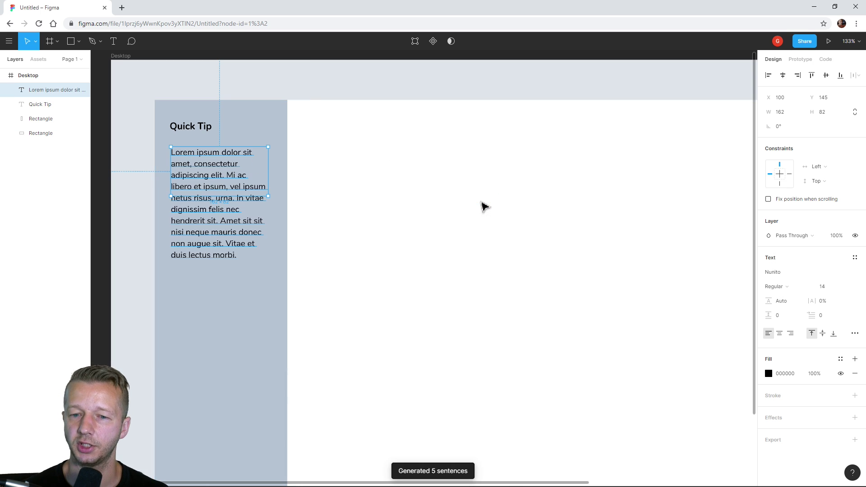
click(113, 201)
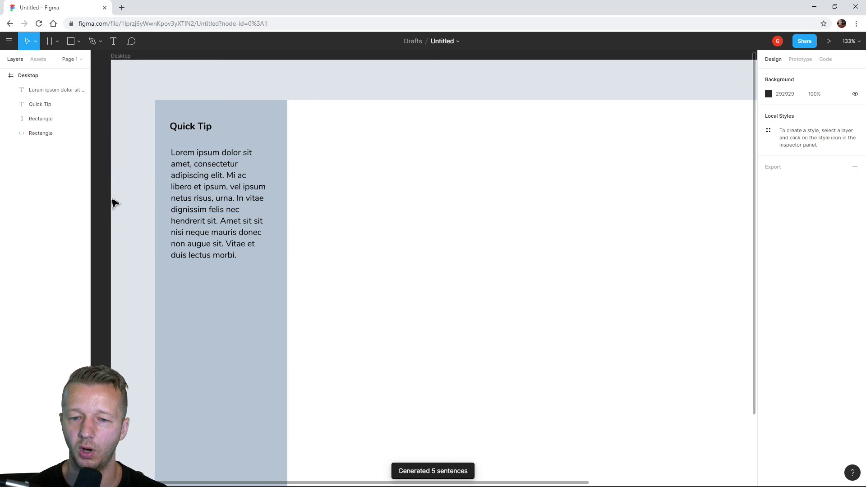
click(247, 182)
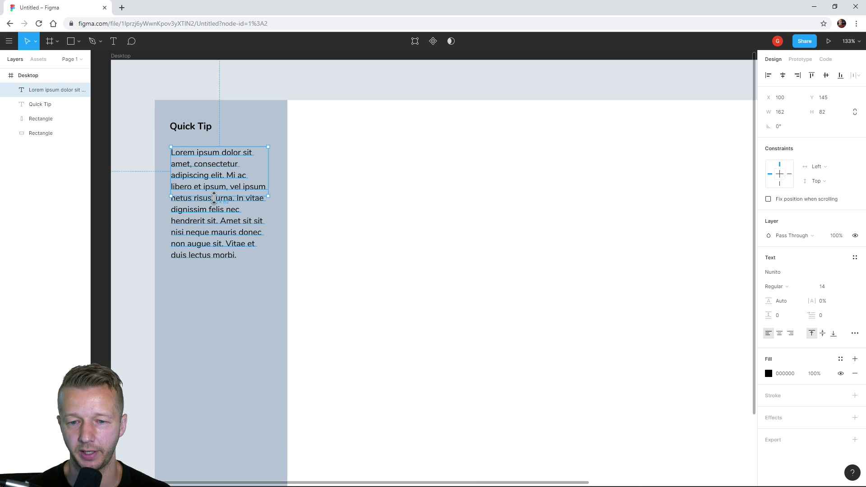
mouse_move(214, 198)
mouse_down()
mouse_move(218, 230)
mouse_move(218, 197)
mouse_up()
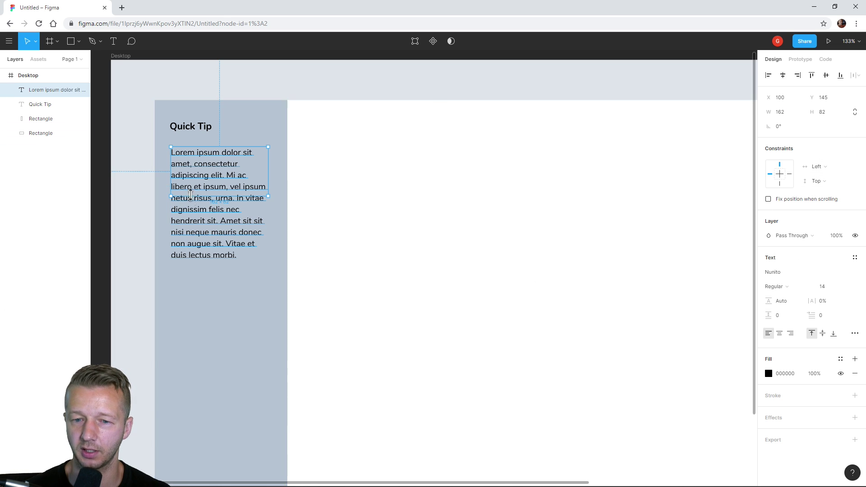
click(126, 190)
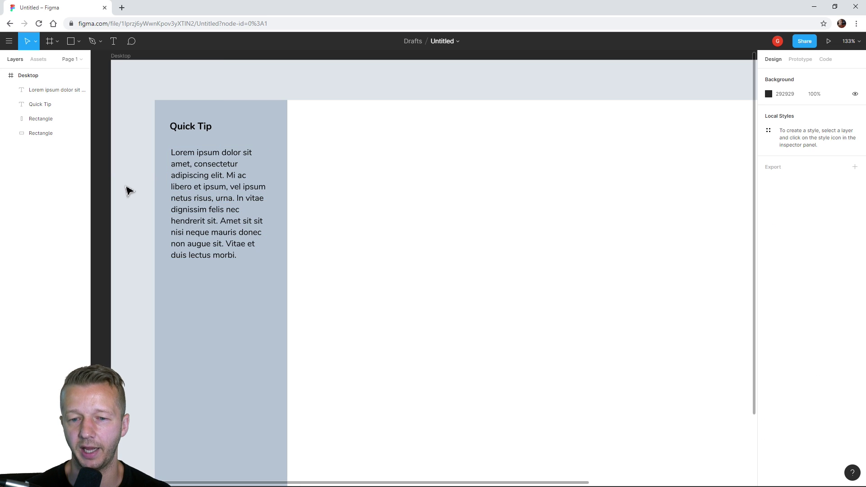
click(225, 188)
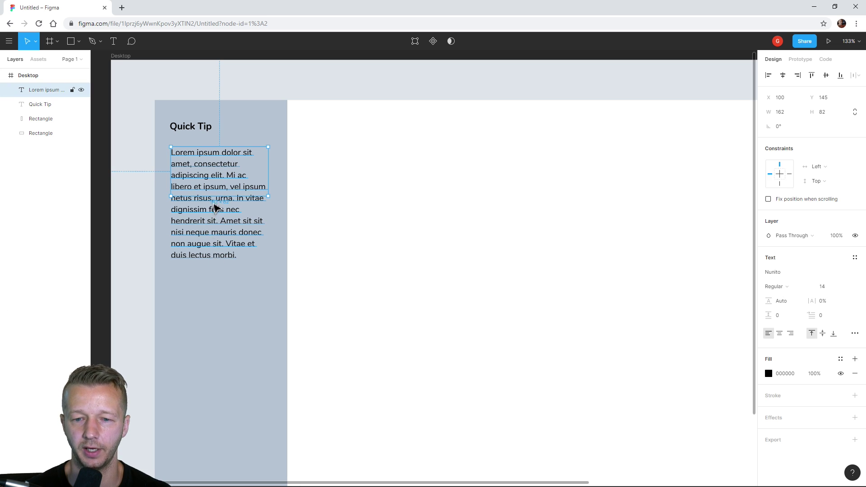
click(153, 136)
click(214, 176)
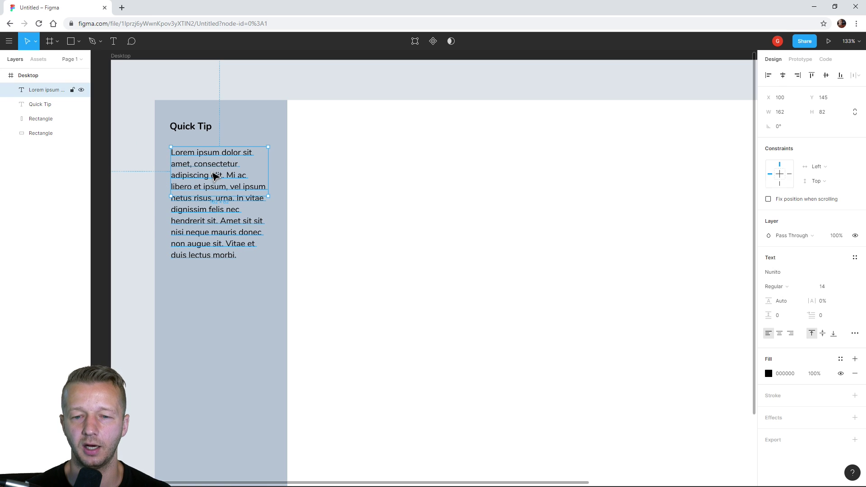
Restore the placeholder "lksjdf" in the sidebar text box and replace it with lorem ipsum auto-generated to fit the frame using the Lorem ipsum plugin
key(Escape)
double_click(215, 176)
text(lksjdf)
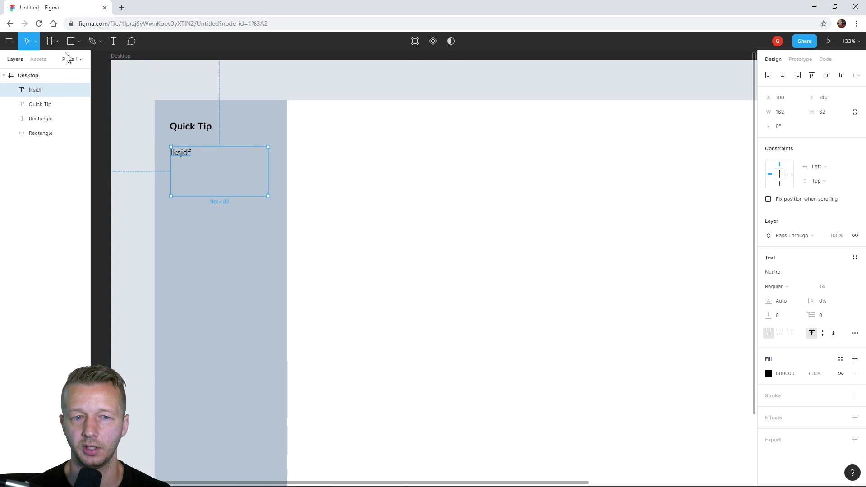
right_click(184, 153)
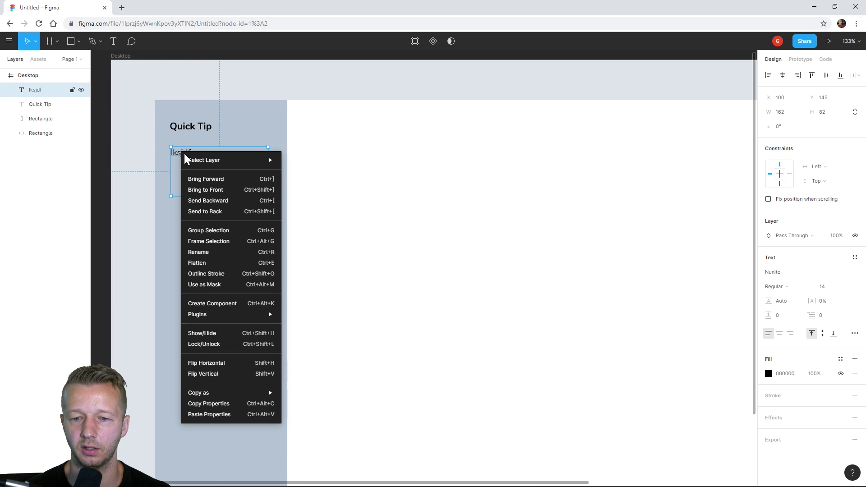
mouse_move(228, 313)
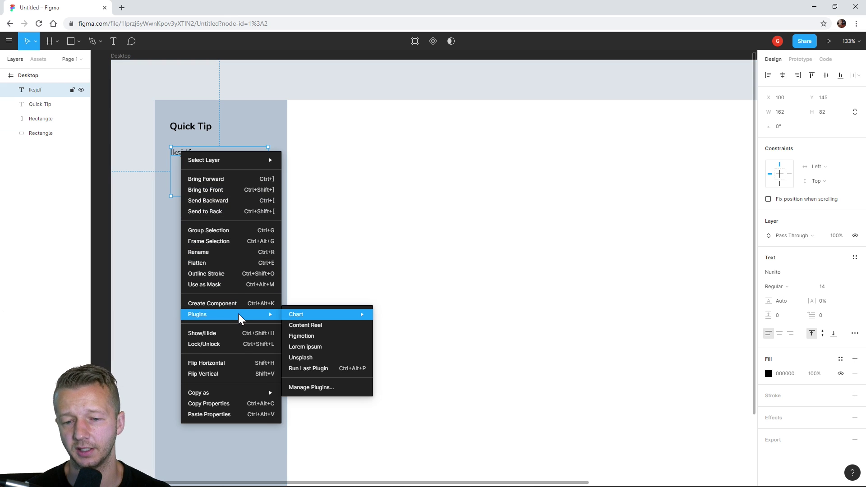
click(321, 367)
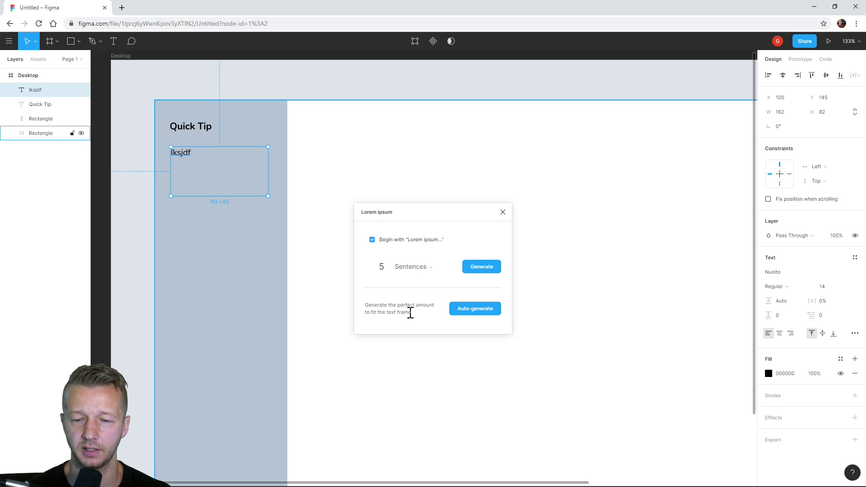
click(468, 308)
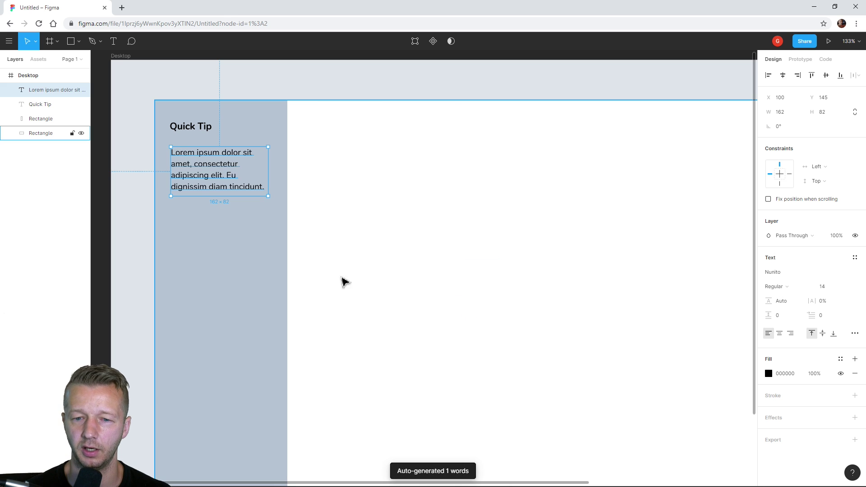
click(104, 209)
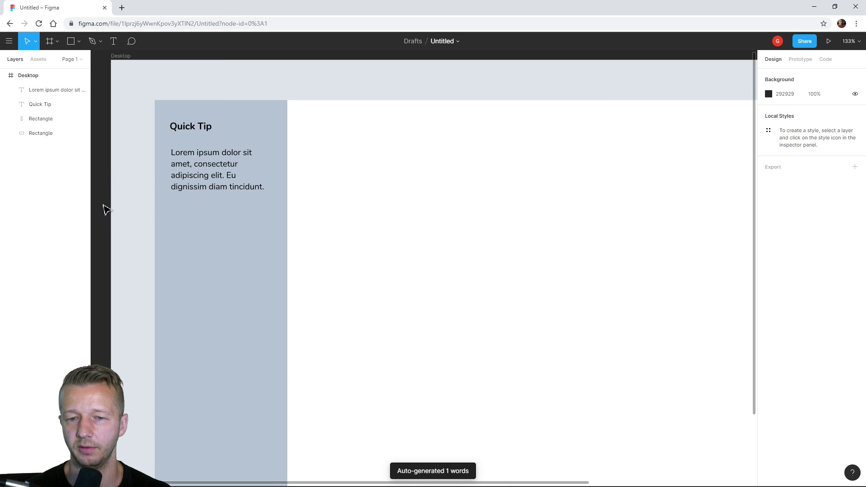
Try stretching the lorem ipsum text box to a height of 148 and undo the resize
click(202, 186)
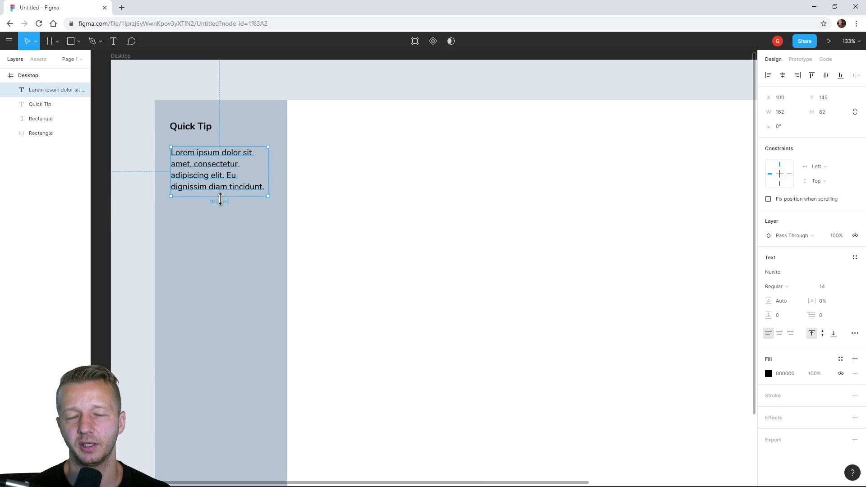
drag(220, 198, 223, 236)
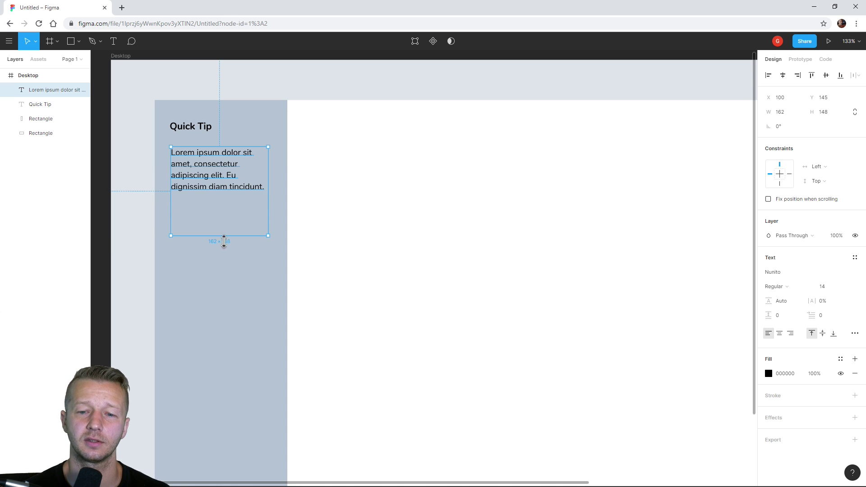
click(108, 183)
key(ctrl+z)
key(ctrl+z)
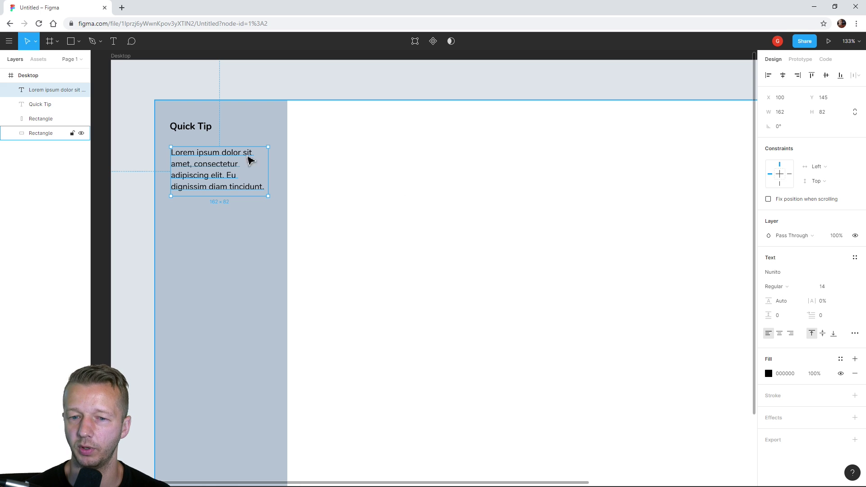
click(105, 112)
Compare the text styling of the Quick Tip heading with that of the paragraph below it
scroll(375, 179, down, 4)
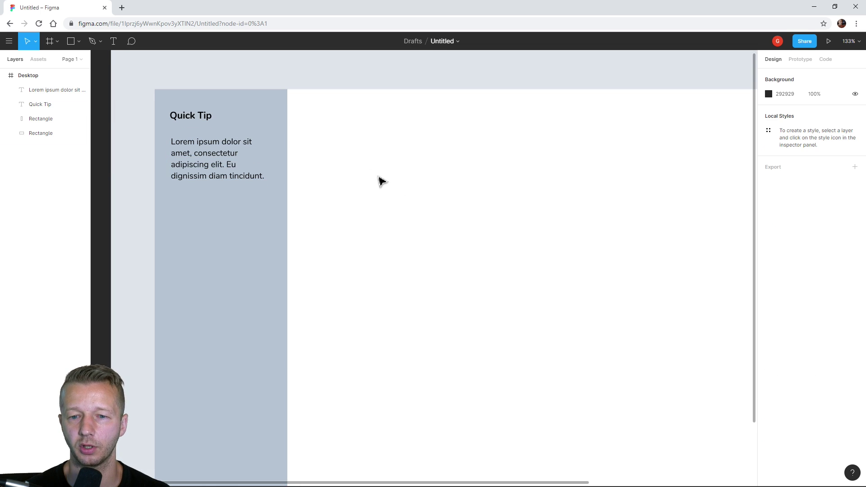
scroll(390, 180, down, 2)
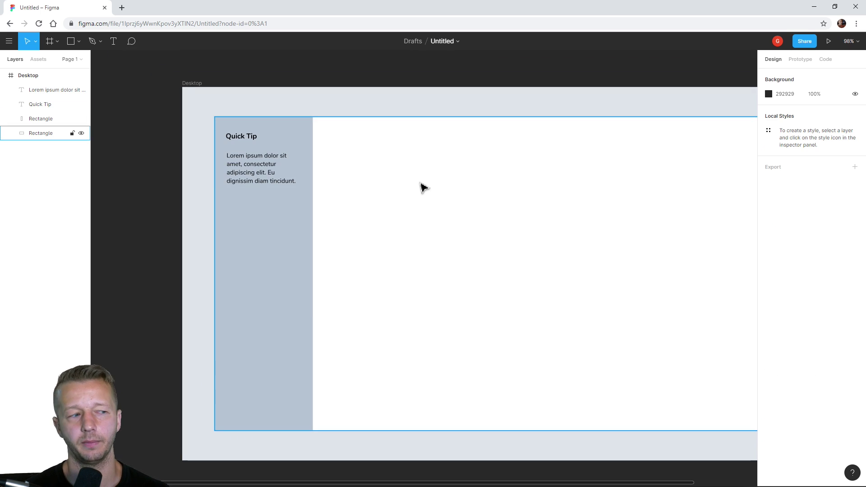
scroll(285, 156, up, 1)
click(251, 169)
click(126, 155)
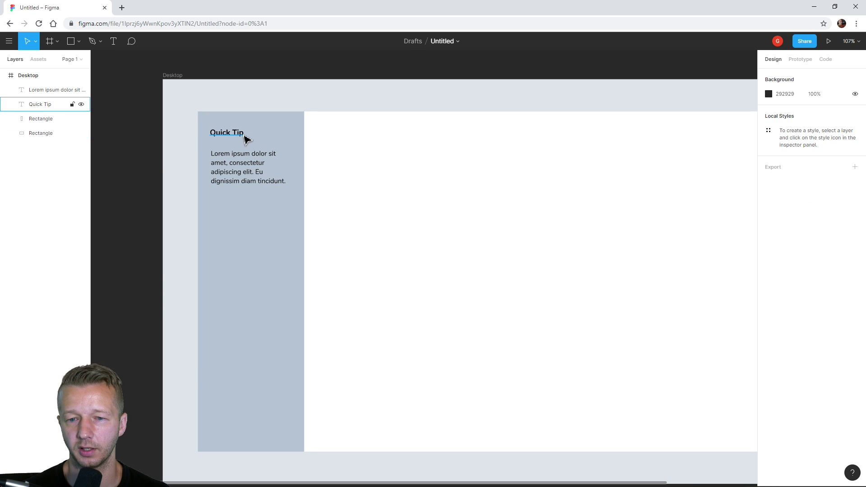
click(225, 134)
click(239, 165)
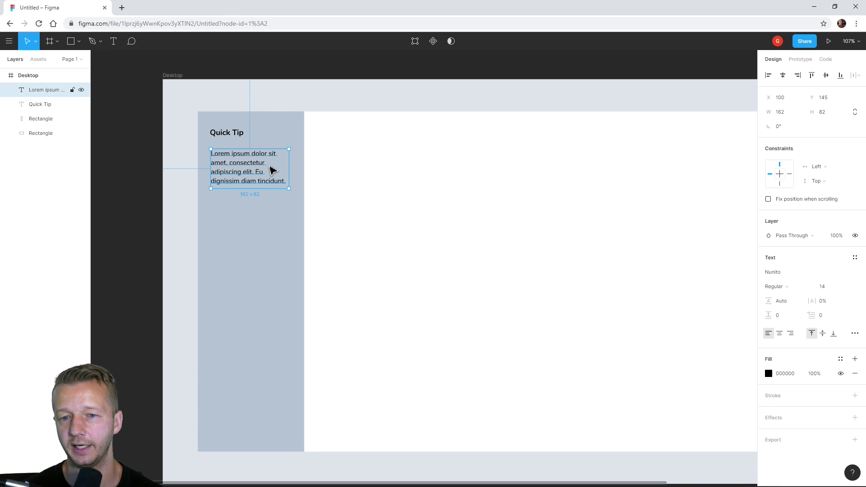
click(235, 133)
click(238, 169)
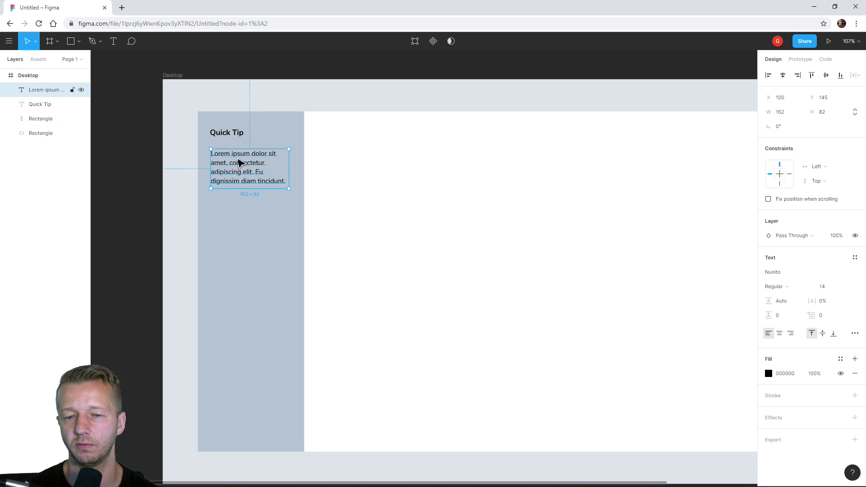
click(236, 132)
Recolor the lorem ipsum paragraph with a darker shade of the sidebar's blue-grey, 464E56, and deselect it
click(241, 168)
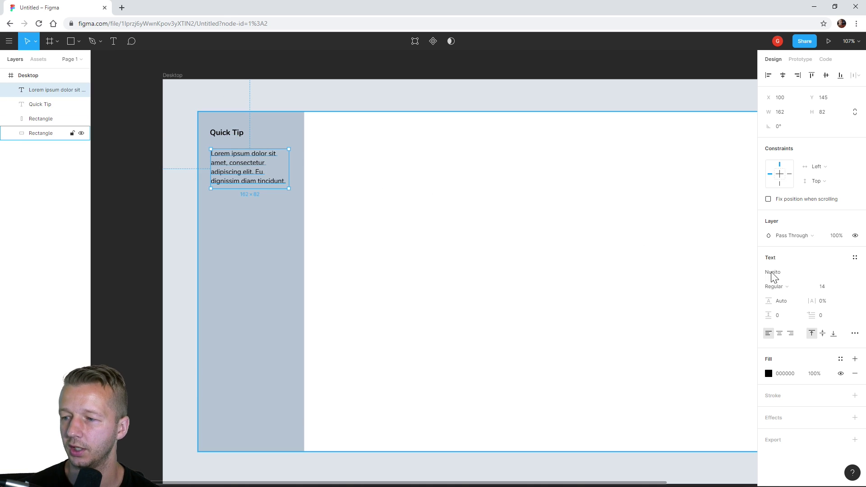
click(768, 373)
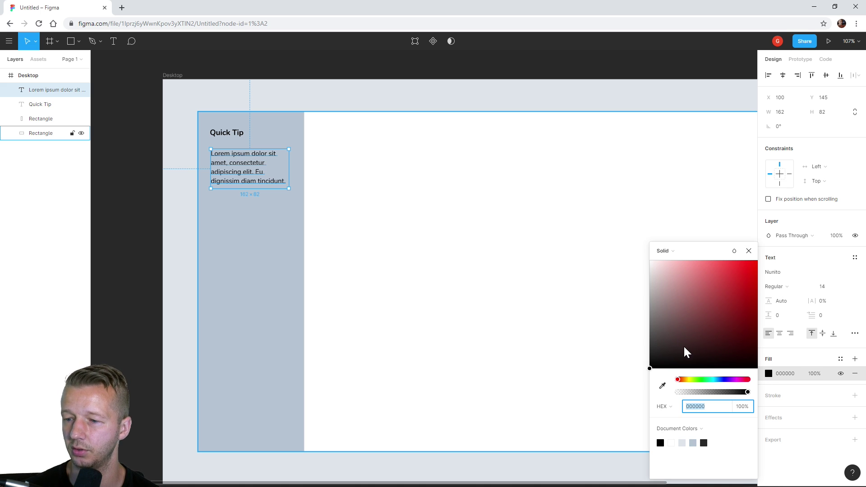
click(703, 443)
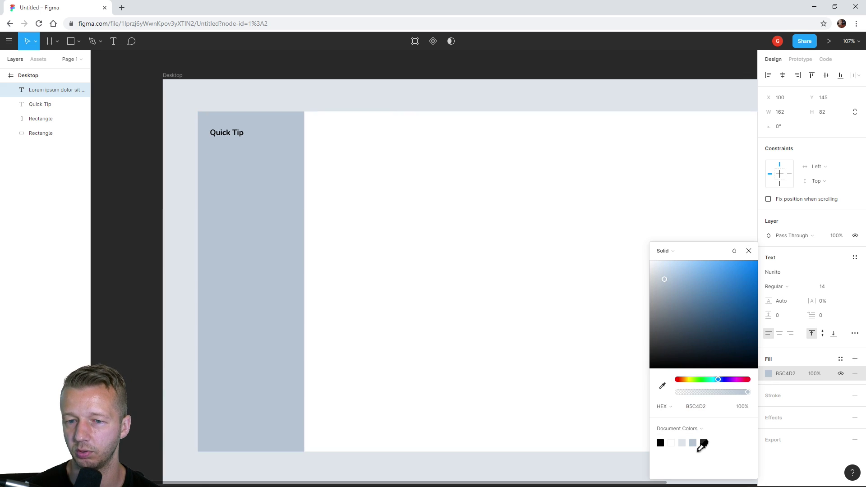
drag(669, 287, 670, 332)
click(123, 182)
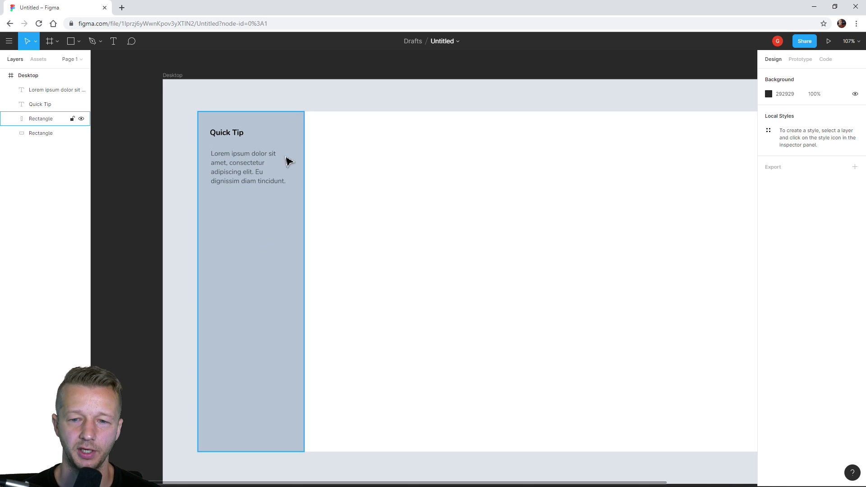
Duplicate the Quick Tip heading and place the copy in the white content area at X 328, Y 100
drag(396, 207, 323, 207)
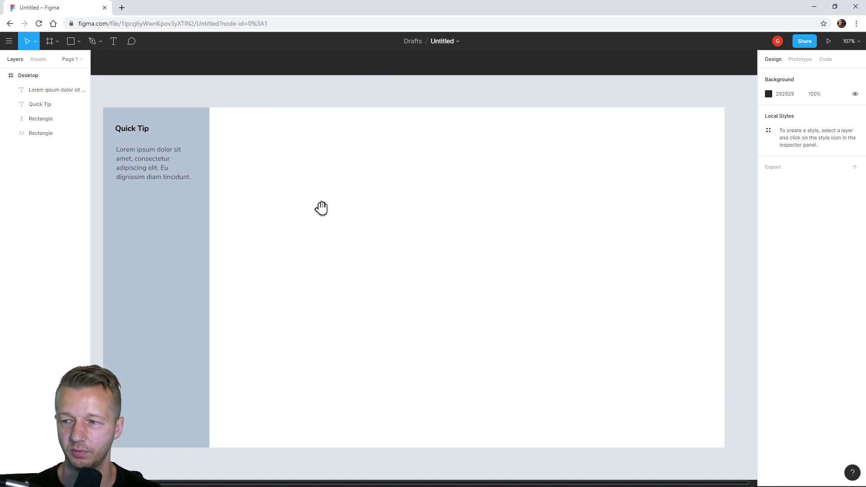
scroll(315, 198, down, 2)
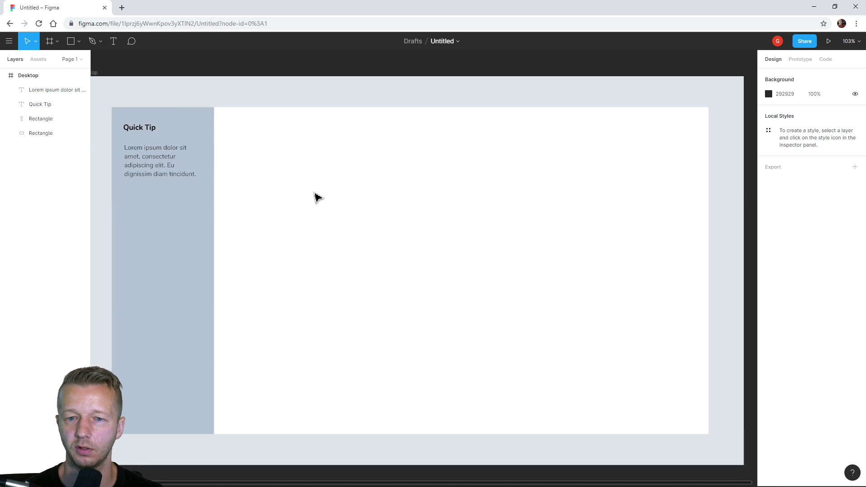
click(158, 131)
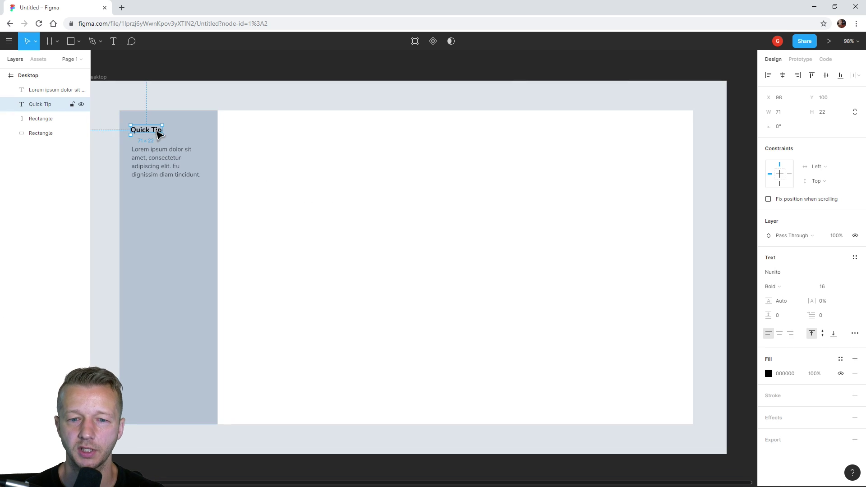
key(ctrl+d)
key(shift+Left)
key(shift+Left)
key(shift+Left)
key(Left)
key(Left)
key(Left)
key(Left)
key(Left)
key(Left)
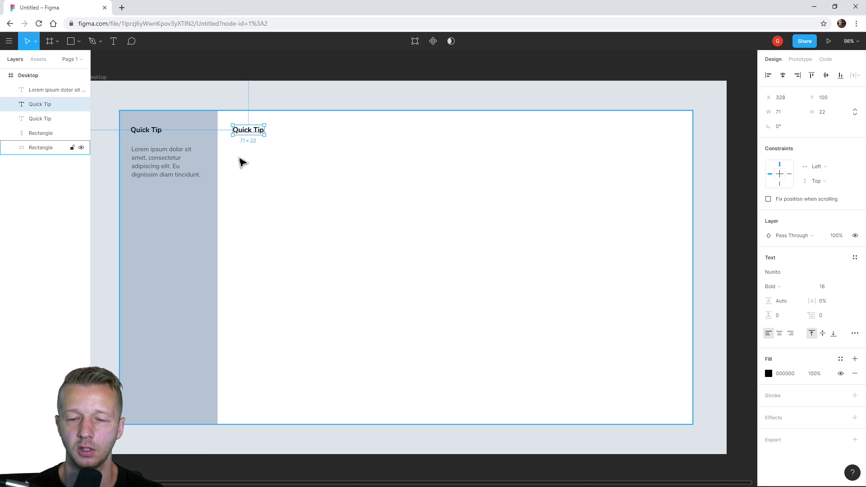
click(221, 65)
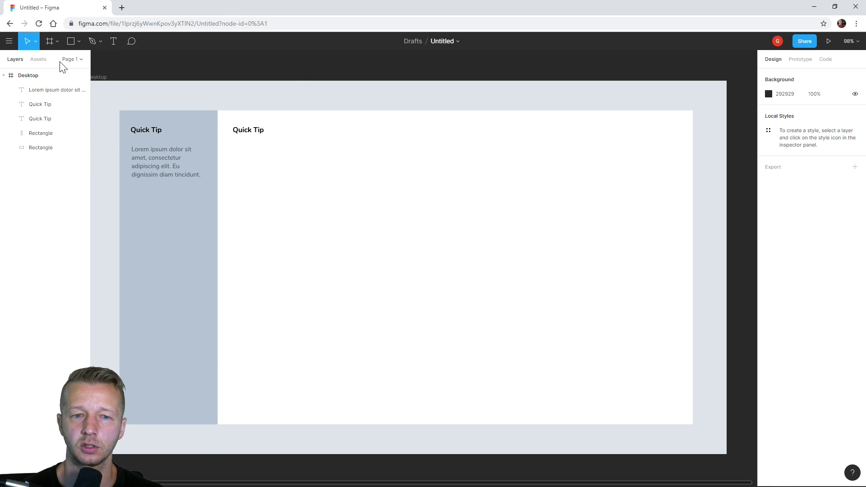
Draw a grey rectangle about 252 by 338 below the copied heading and shift both farther right in the content area
click(70, 41)
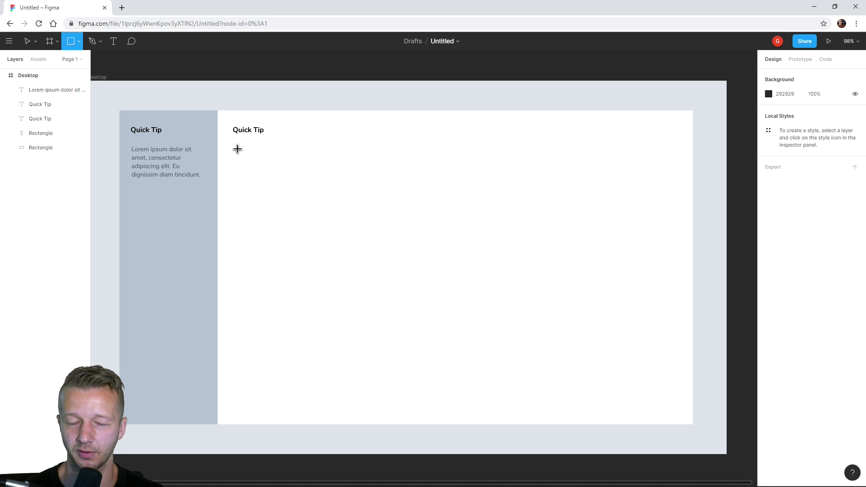
drag(234, 145, 358, 295)
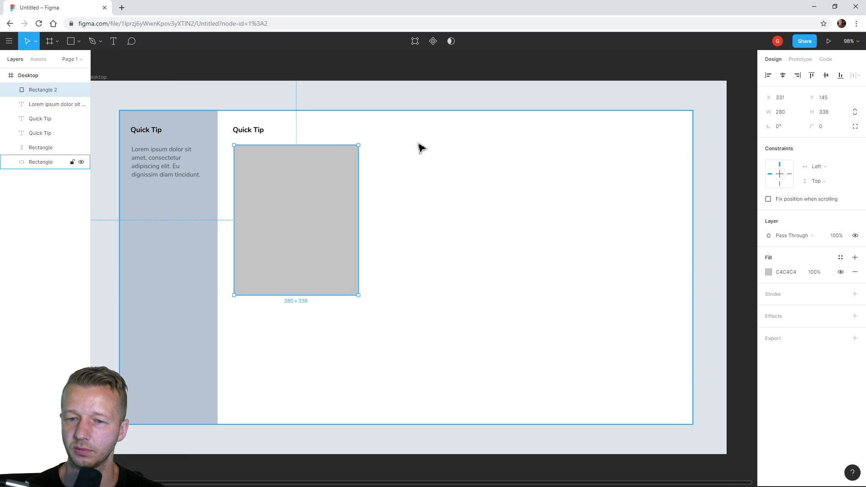
drag(359, 215, 349, 216)
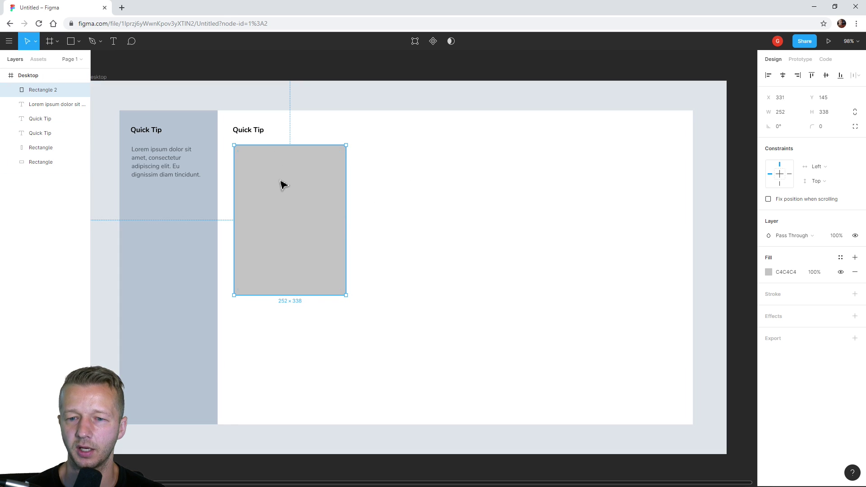
shift+click(248, 134)
drag(248, 133, 273, 134)
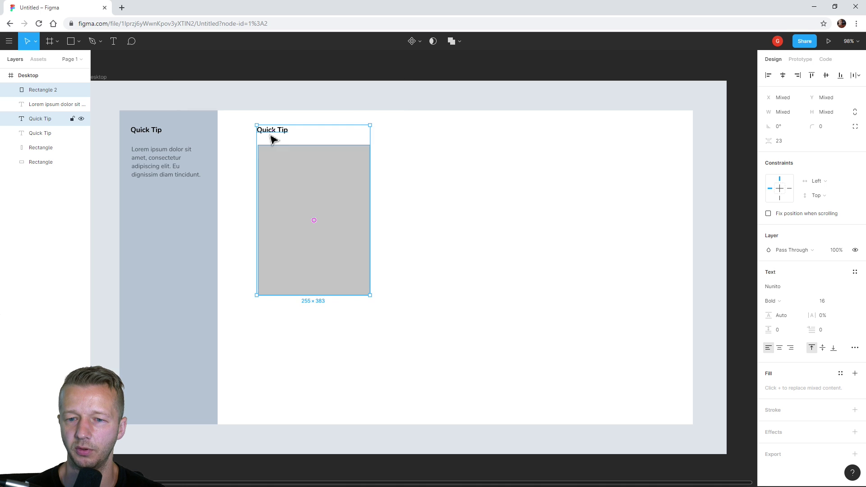
Widen the sidebar rectangle slightly and extend its lorem ipsum text box to a width of about 196
click(208, 161)
mouse_move(222, 165)
mouse_down()
mouse_move(234, 165)
mouse_move(222, 166)
mouse_up()
click(175, 166)
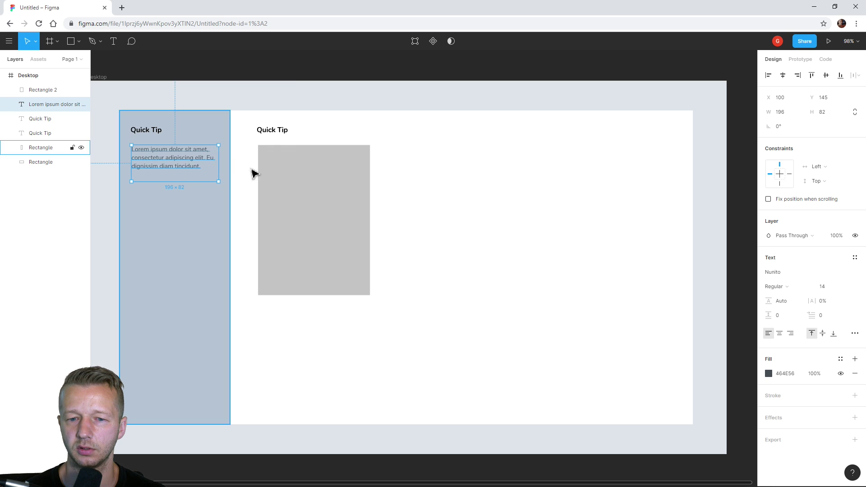
Move the content area's Quick Tip heading and grey rectangle slightly left together, placing the rectangle at X 368
click(306, 176)
click(273, 130)
shift+click(278, 164)
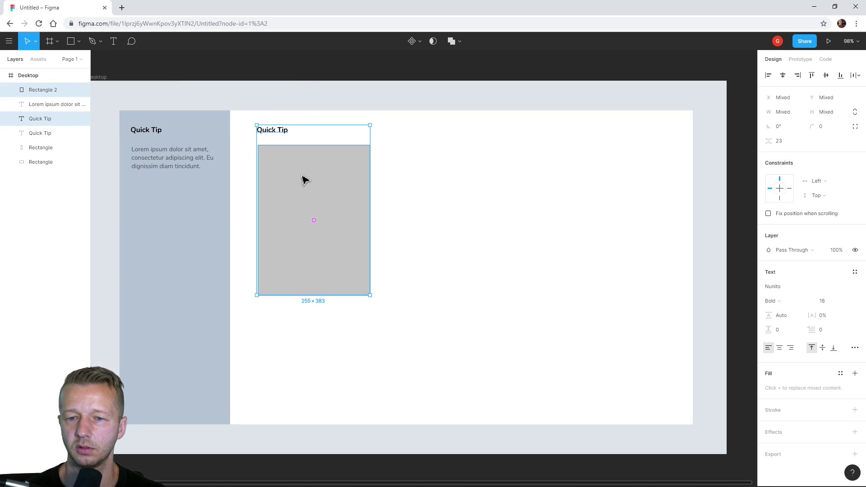
mouse_move(303, 177)
mouse_down()
mouse_move(292, 177)
mouse_move(310, 170)
mouse_up()
key(Escape)
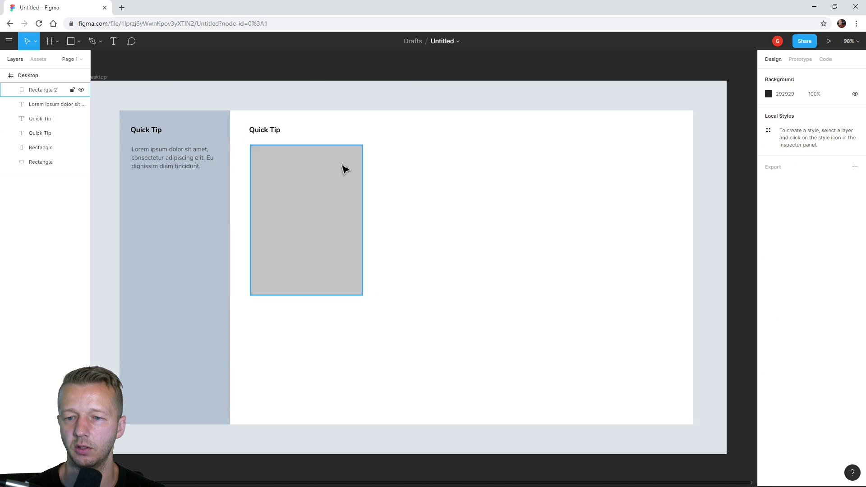
Fill the grey rectangle with white, FFFFFF, and round its corners to a radius of 13
click(327, 195)
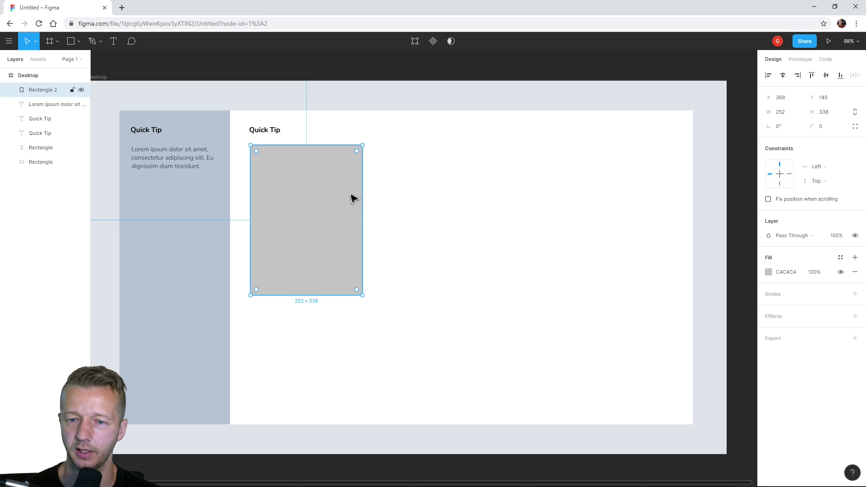
click(769, 272)
drag(665, 277, 610, 236)
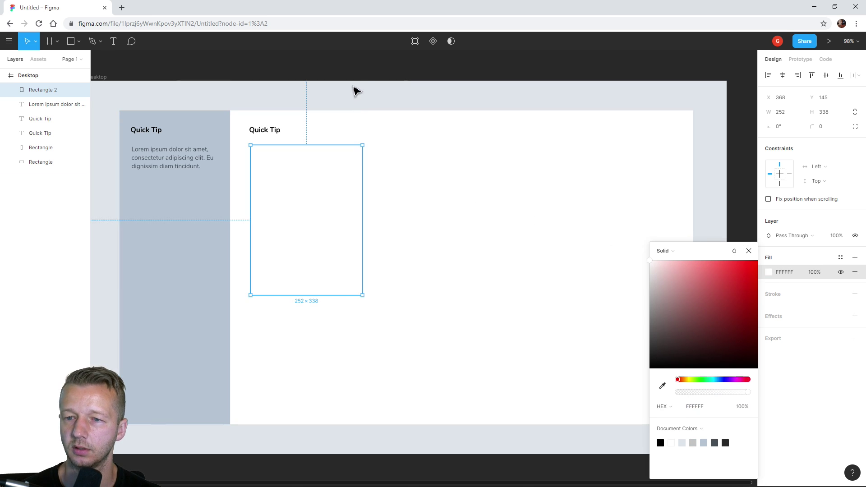
click(354, 78)
click(329, 189)
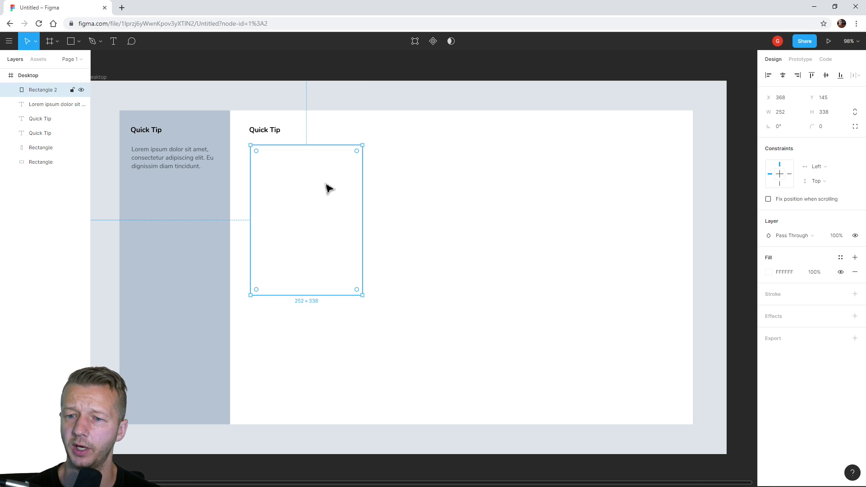
drag(359, 155, 362, 158)
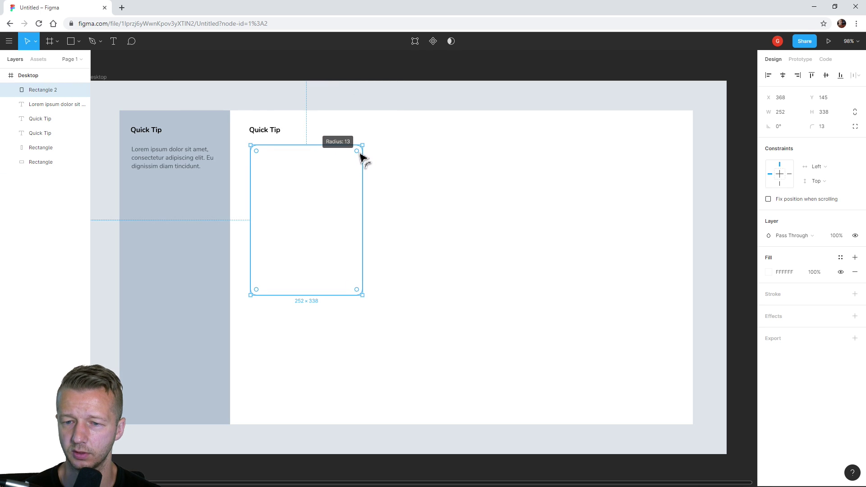
click(346, 90)
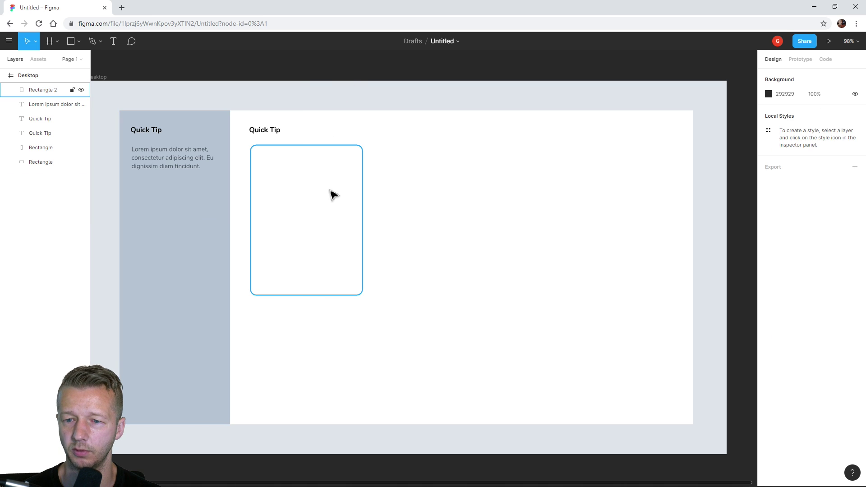
Add a drop shadow to the white rounded rectangle and set its blur to 44
click(330, 194)
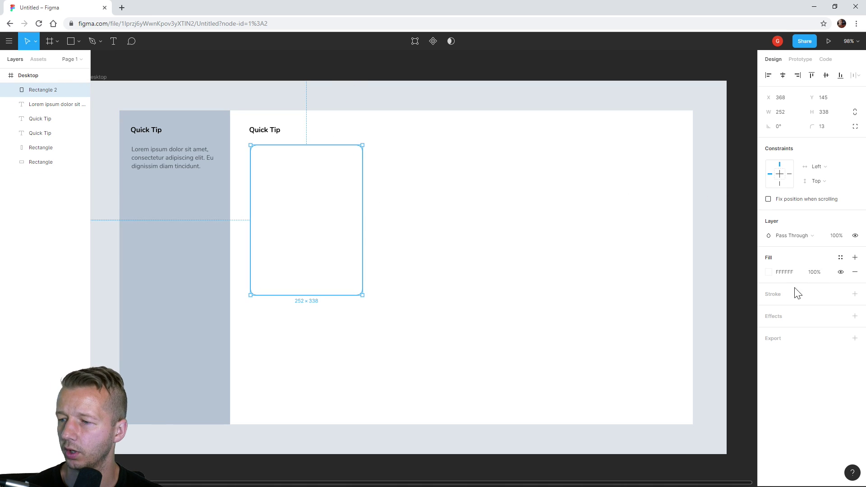
click(782, 317)
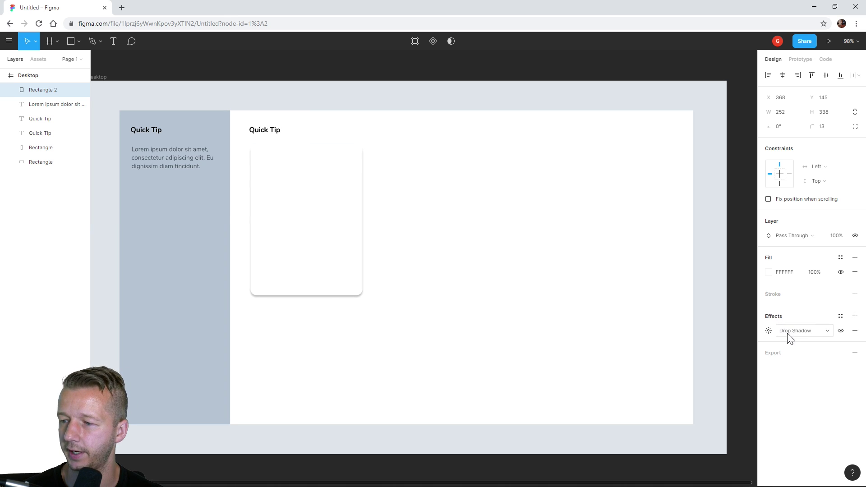
click(769, 331)
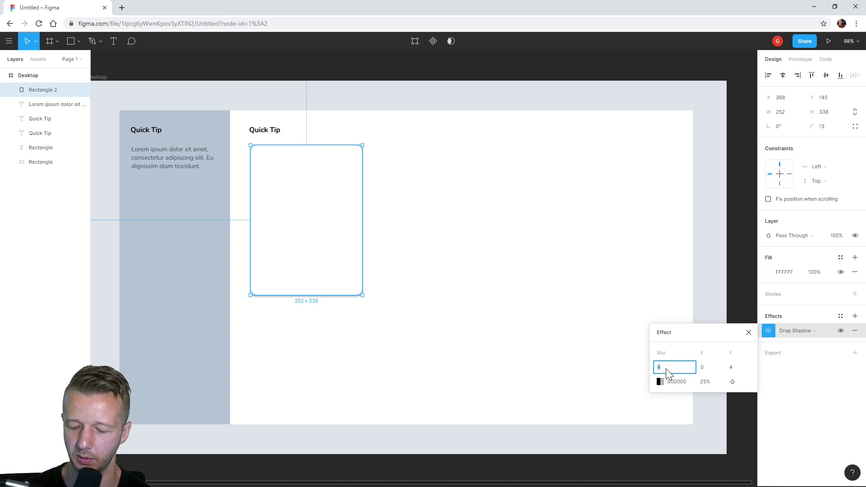
text(17)
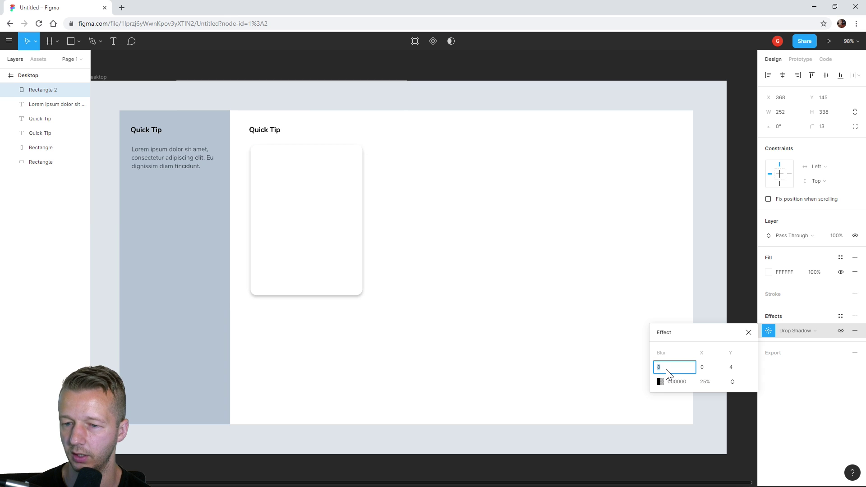
key(Return)
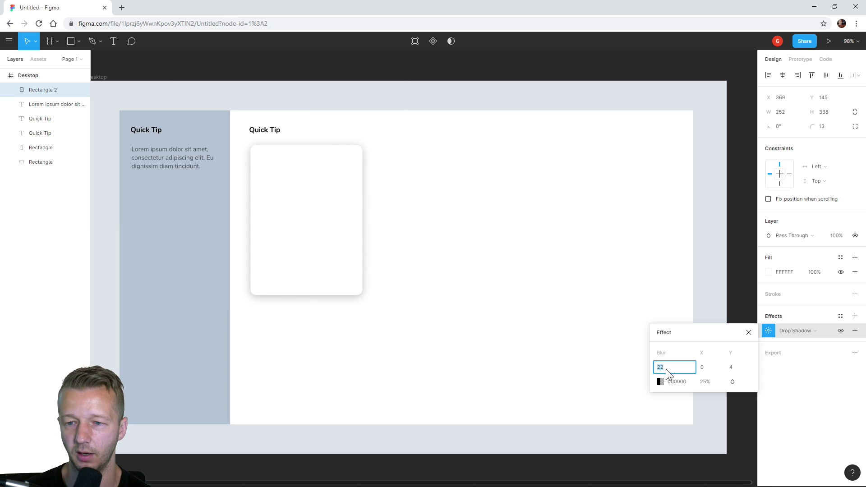
text(43)
key(Return)
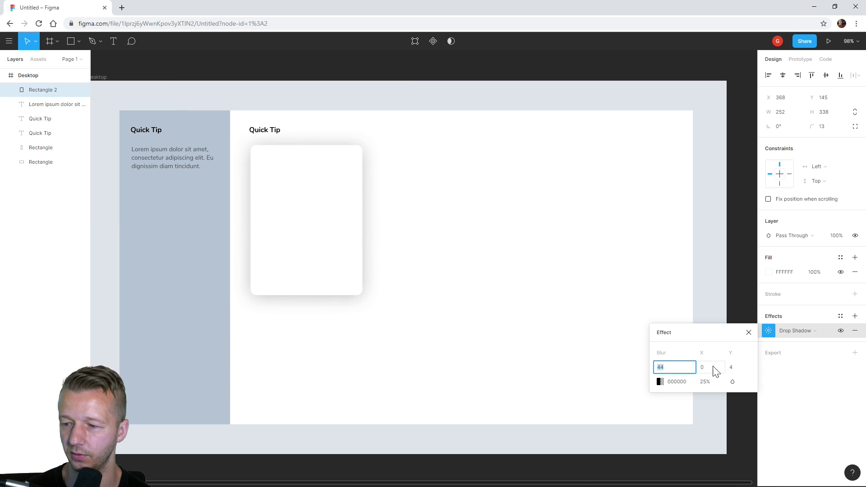
Offset the card's drop shadow to X 13 and Y 25
click(738, 371)
text(5)
key(Return)
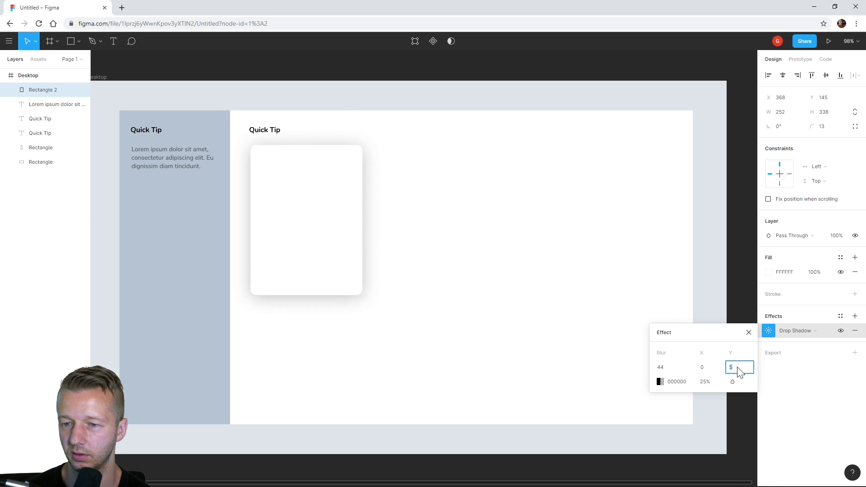
text(20)
key(Return)
click(711, 368)
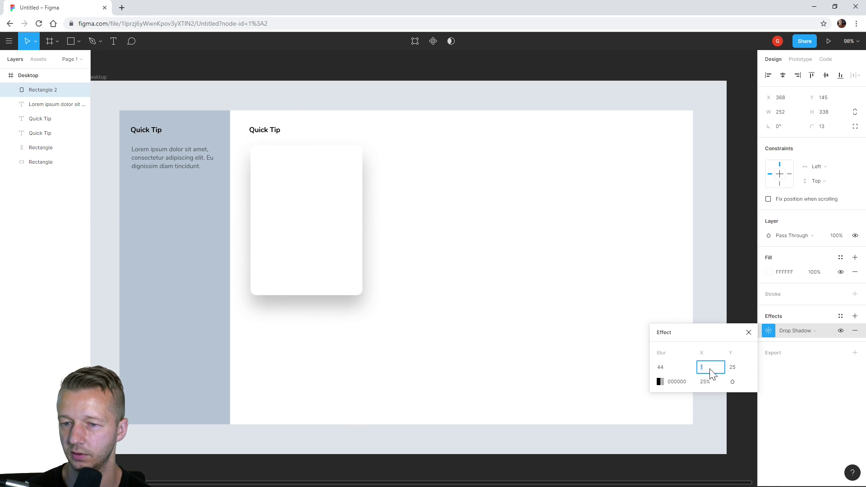
text(15)
key(Return)
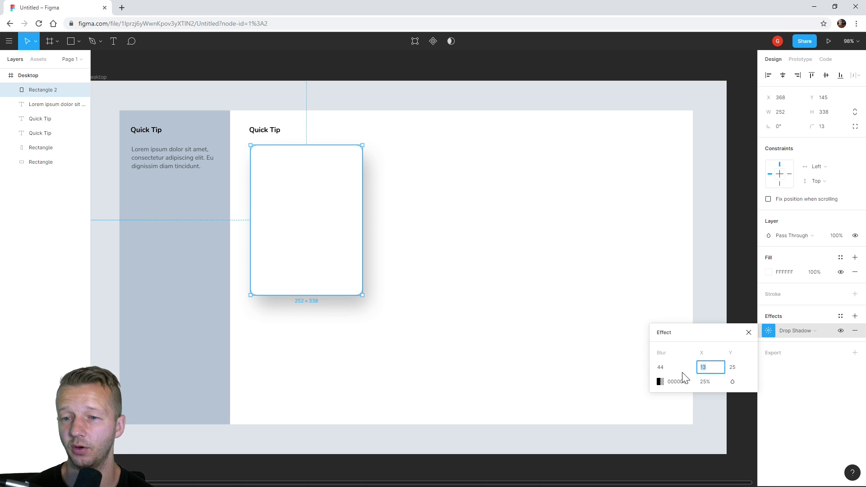
Color the card's shadow with a lighter tint of the sidebar's blue-grey, D7E1EB at 100% opacity, and deselect the card
click(660, 382)
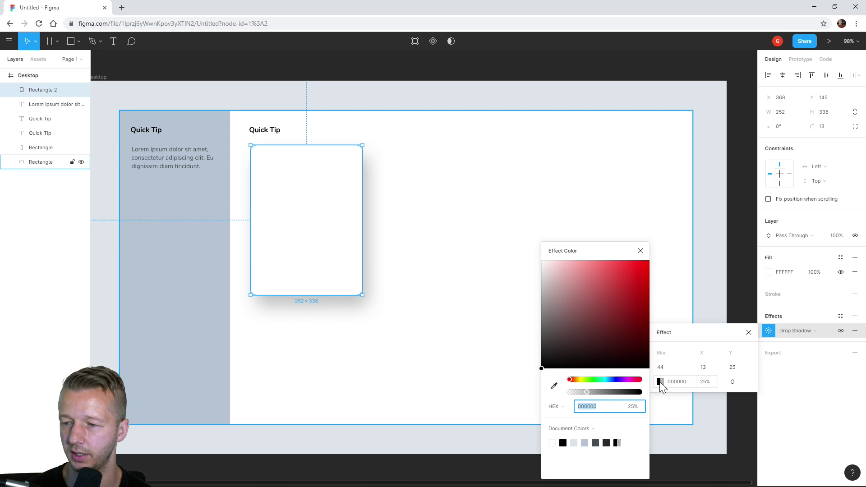
click(609, 379)
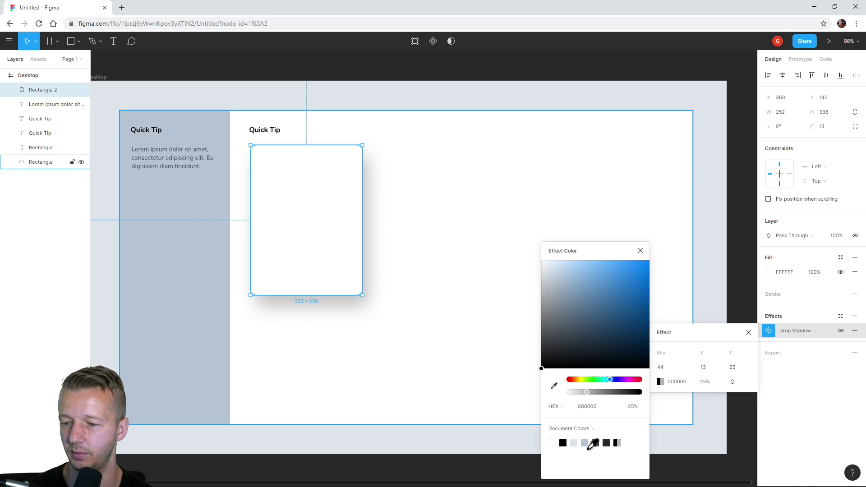
click(584, 443)
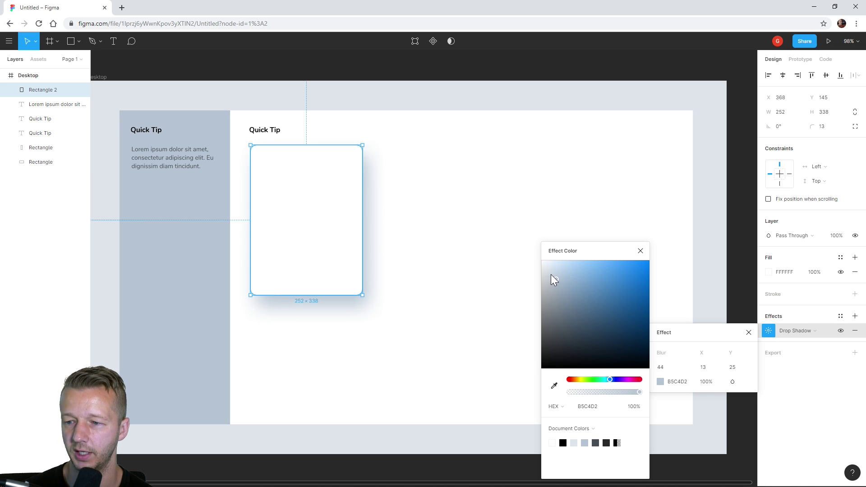
drag(556, 269, 548, 270)
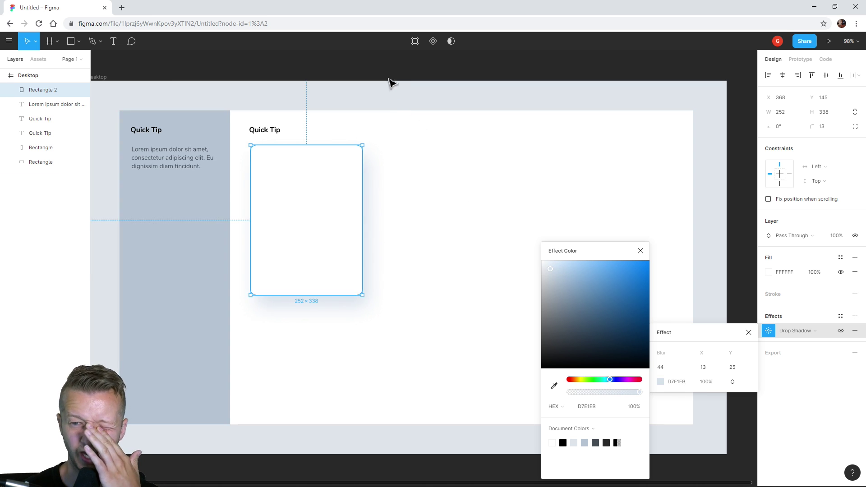
click(390, 80)
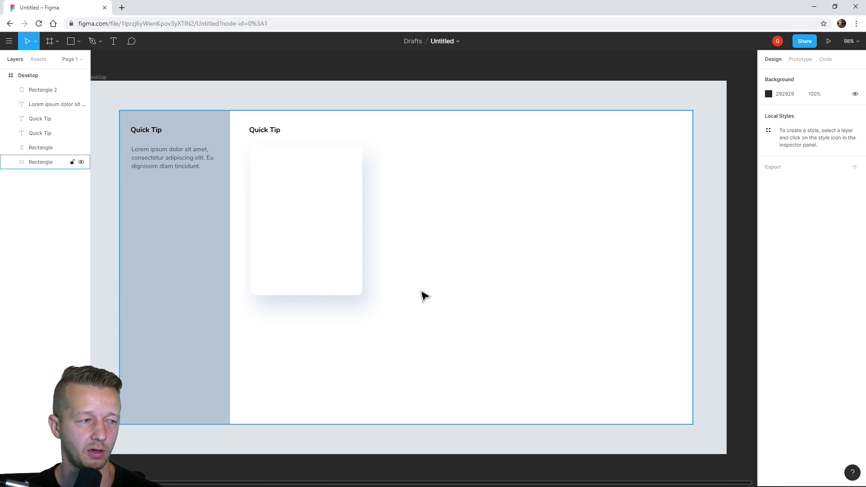
Duplicate the card in place, remove the copy's drop shadow and shorten it from below to a height of about 191
click(327, 223)
key(ctrl+d)
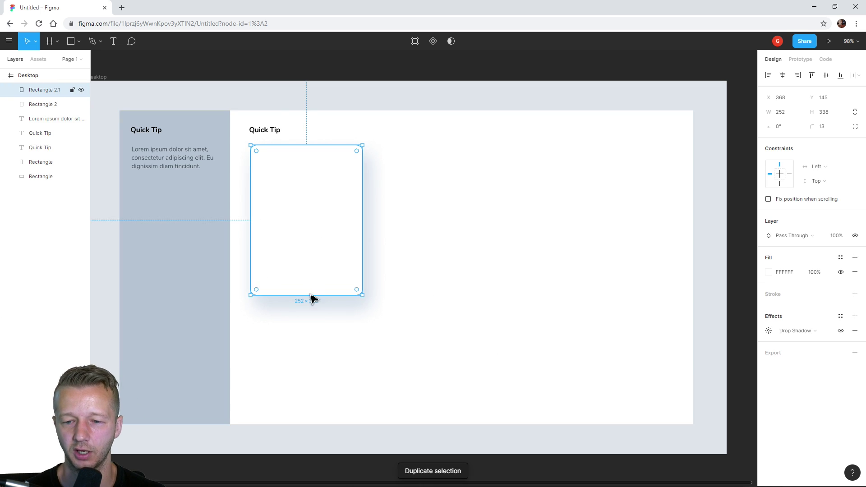
drag(314, 301, 316, 228)
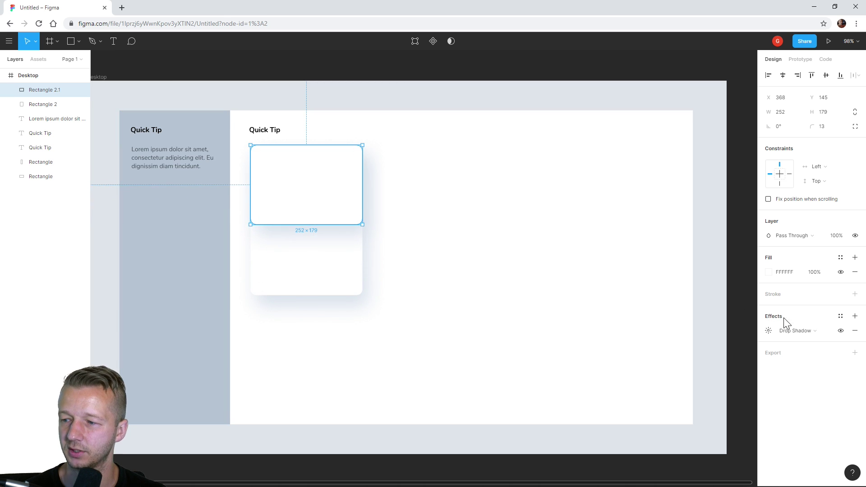
click(854, 331)
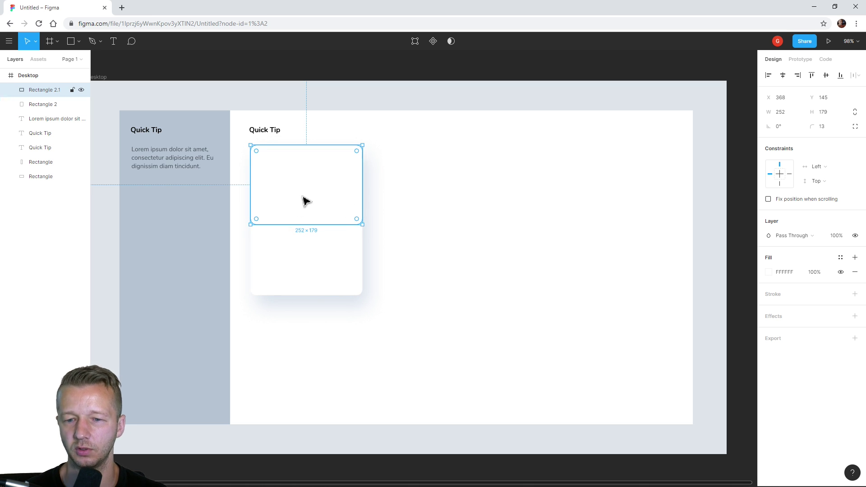
drag(331, 225, 332, 230)
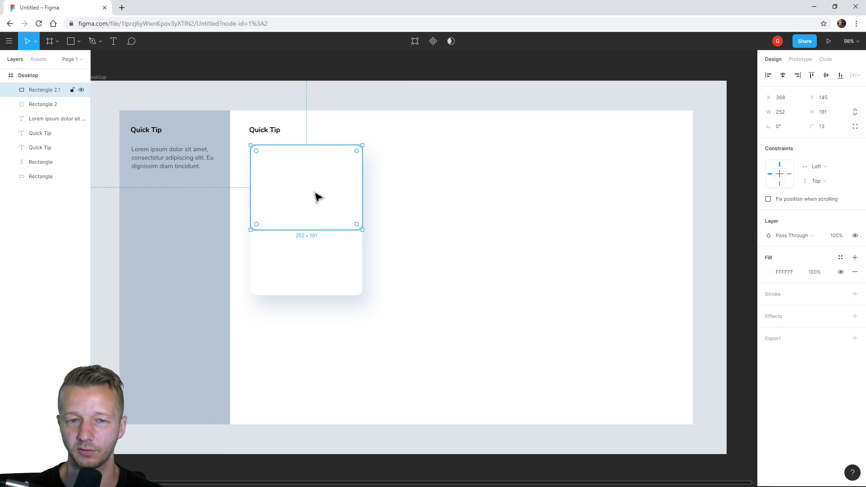
Fill the shortened copy with a random photo from the Unsplash plugin's animal preset and close the plugin
right_click(280, 168)
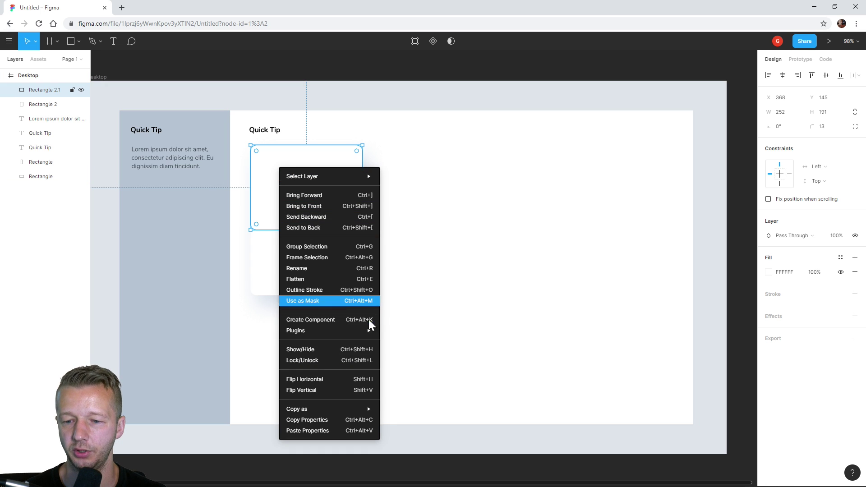
mouse_move(366, 330)
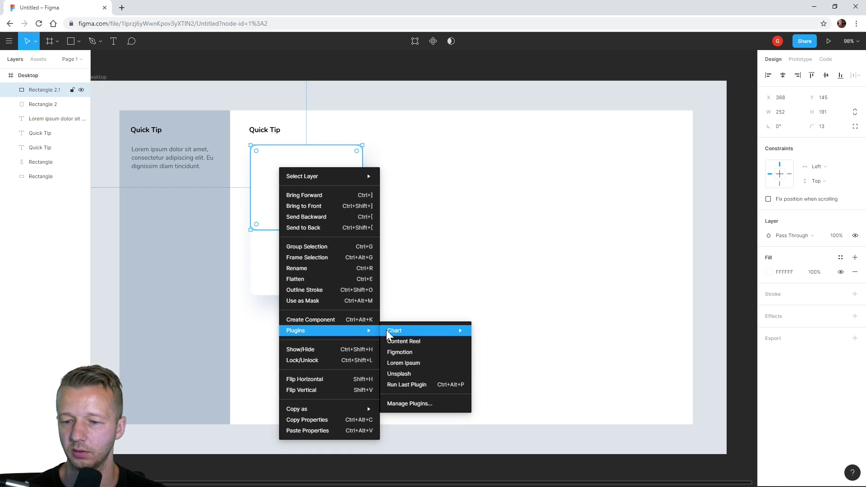
click(408, 373)
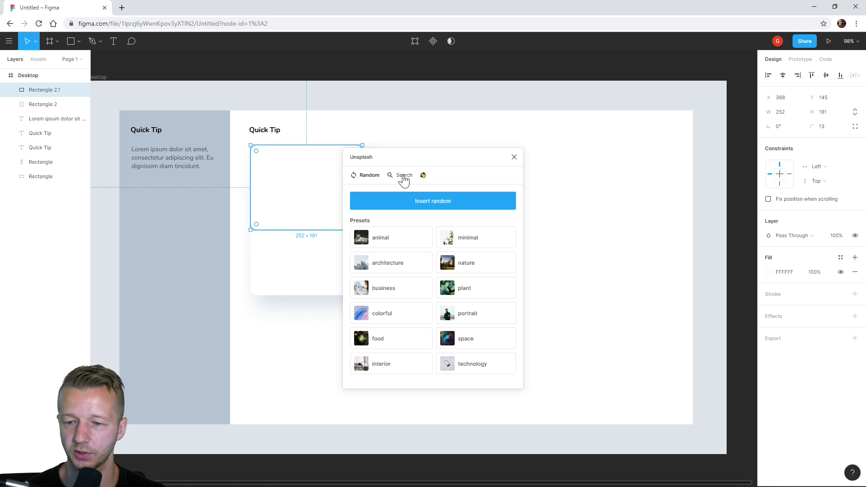
click(387, 242)
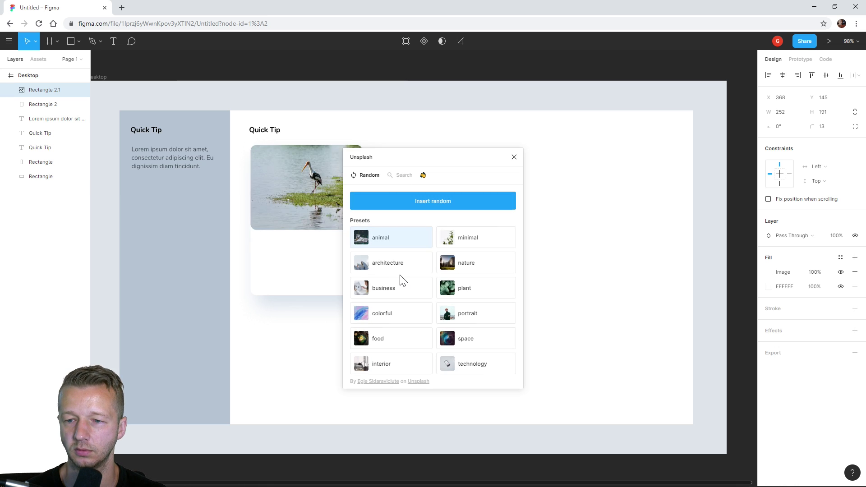
click(515, 158)
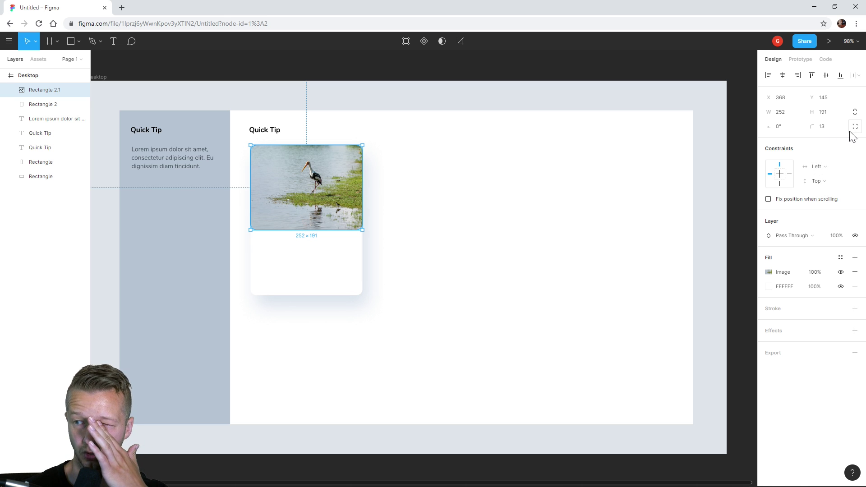
Switch the photo to independent corner radii, set its two bottom corners to 0 and deselect everything
click(835, 131)
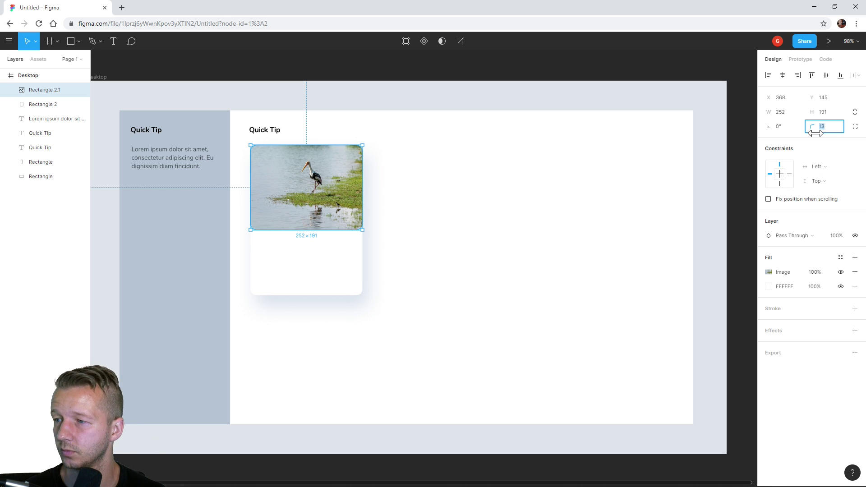
click(825, 148)
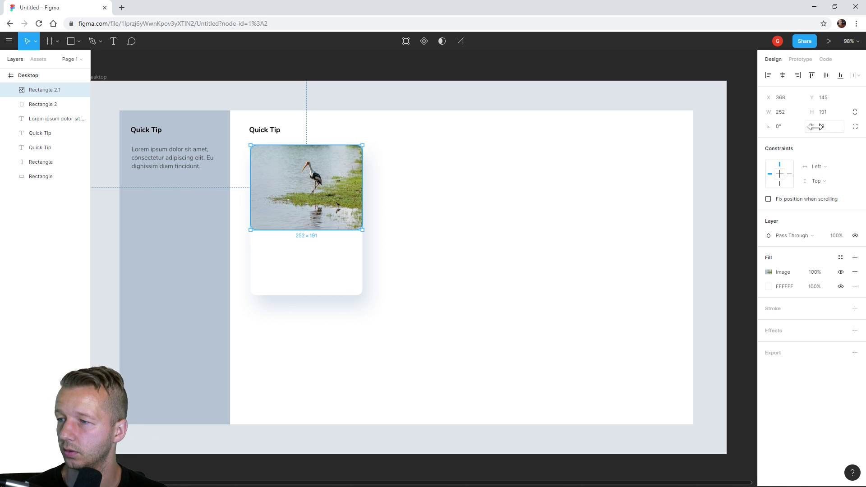
click(855, 127)
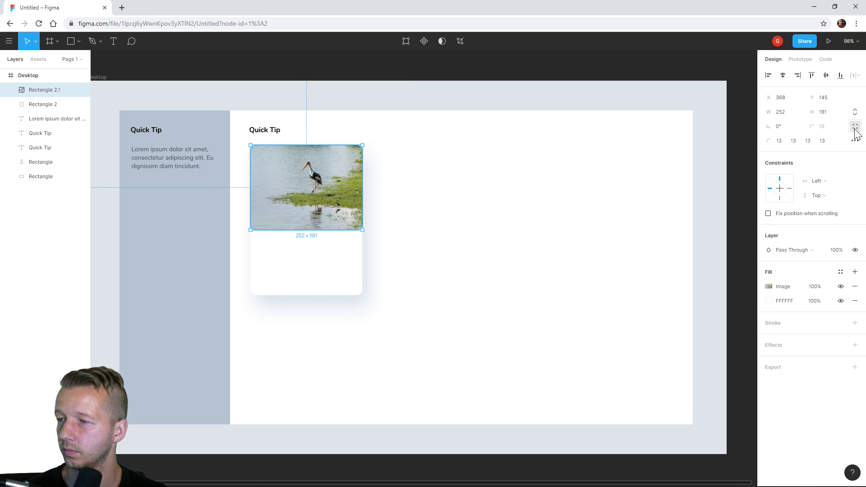
click(822, 140)
text(0)
key(Return)
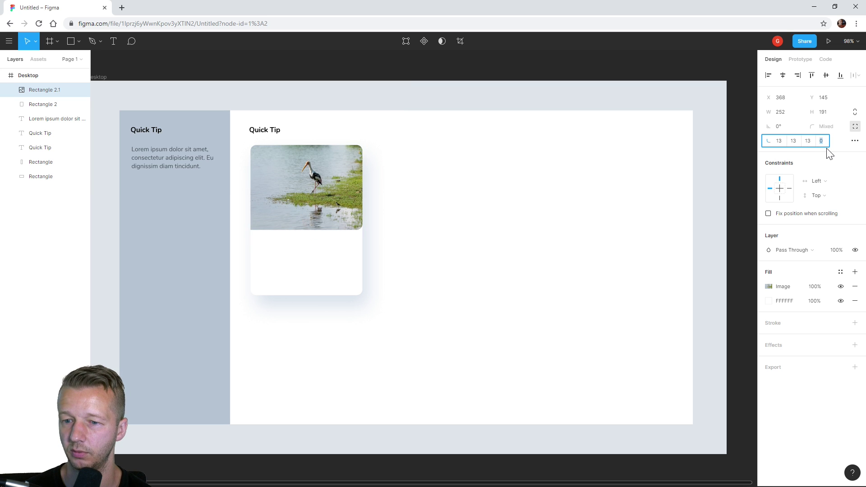
click(807, 140)
text(0)
key(Return)
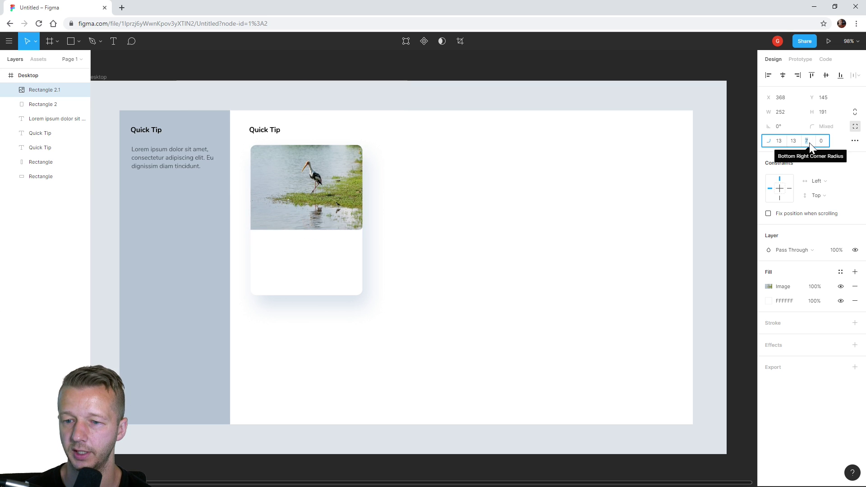
click(334, 245)
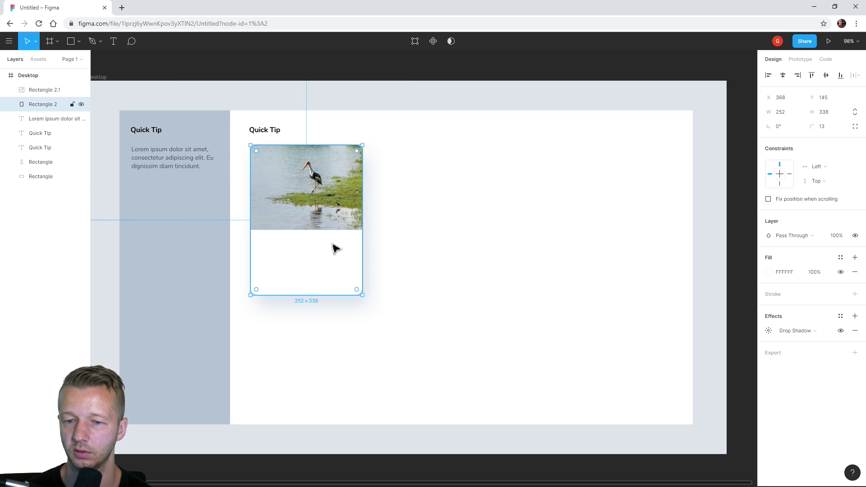
click(384, 95)
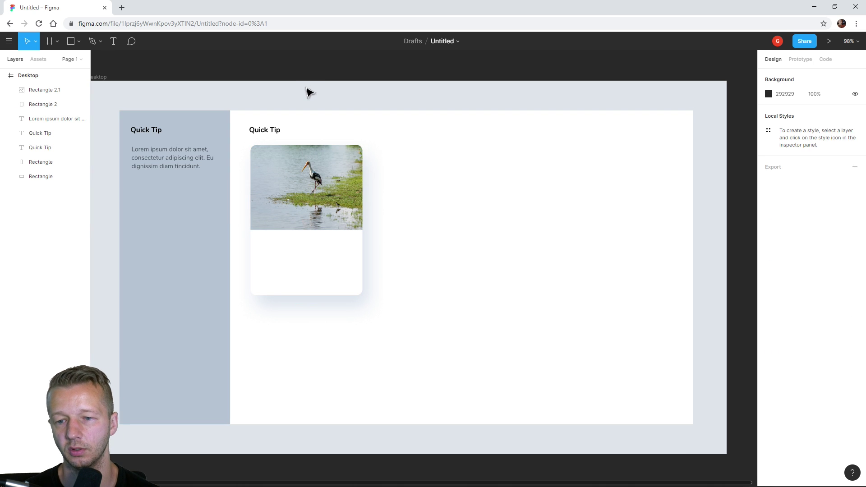
Replace the card's photo with another random one from the Unsplash plugin's animal preset, close the plugin and deselect
click(314, 173)
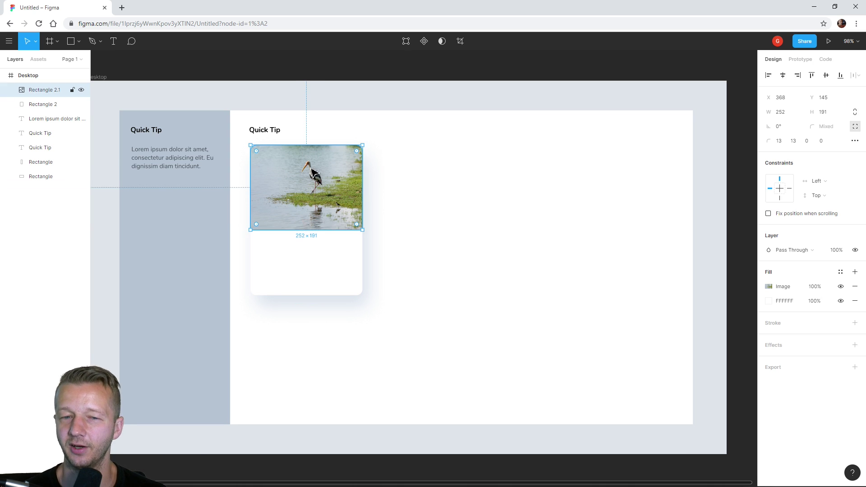
right_click(314, 173)
click(296, 99)
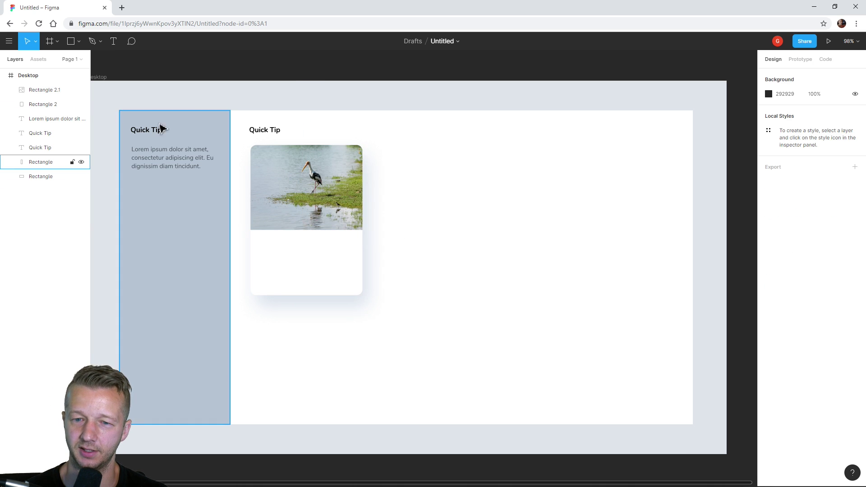
right_click(305, 202)
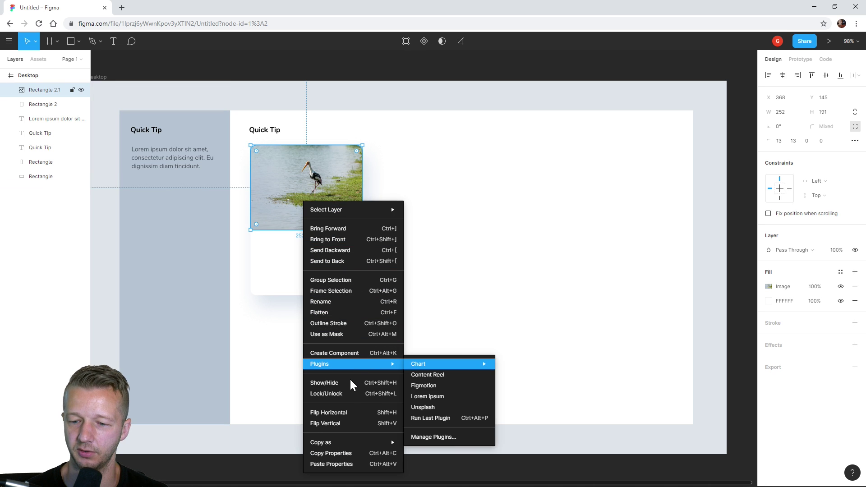
click(430, 405)
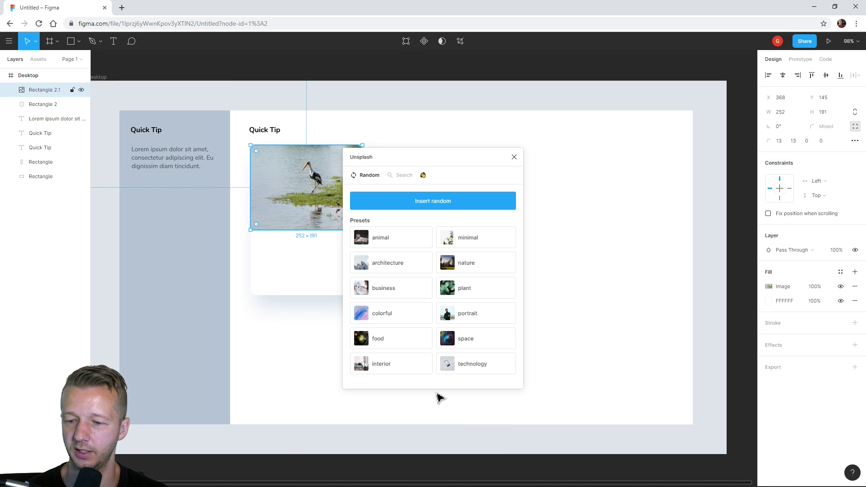
click(386, 246)
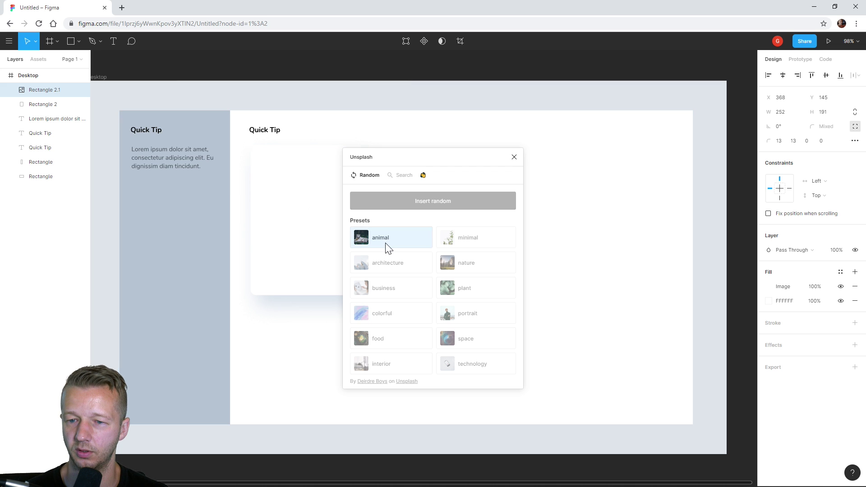
click(517, 158)
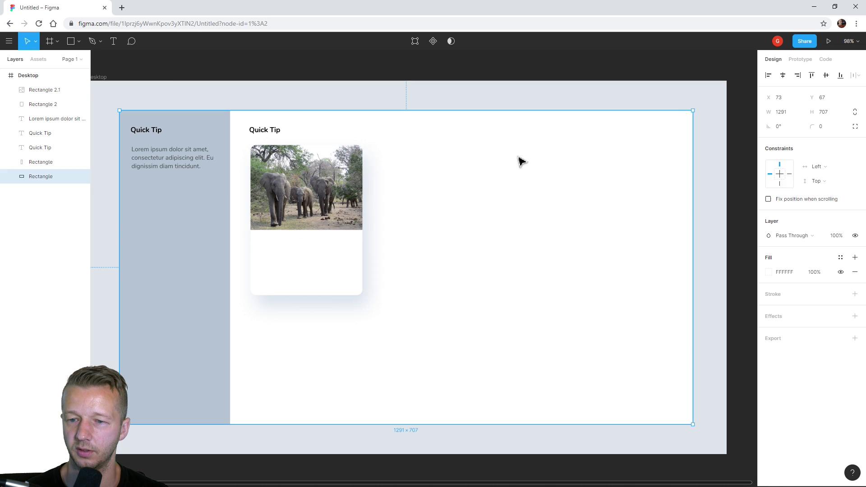
click(307, 96)
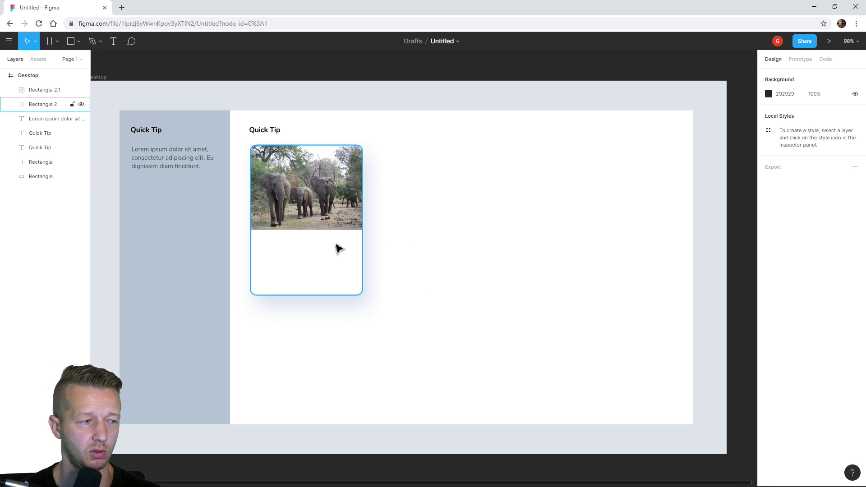
Duplicate the sidebar's Quick Tip heading and lorem ipsum paragraph, move the copies beside the card and bring them to the front
click(262, 132)
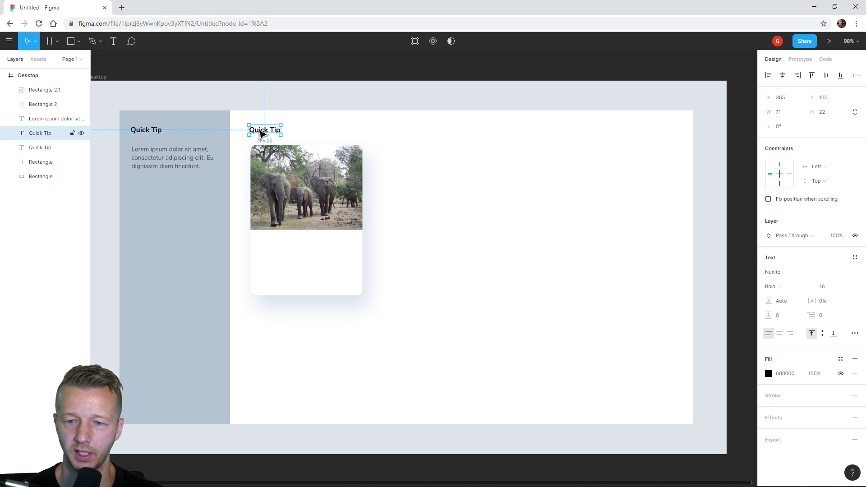
click(143, 131)
shift+click(160, 157)
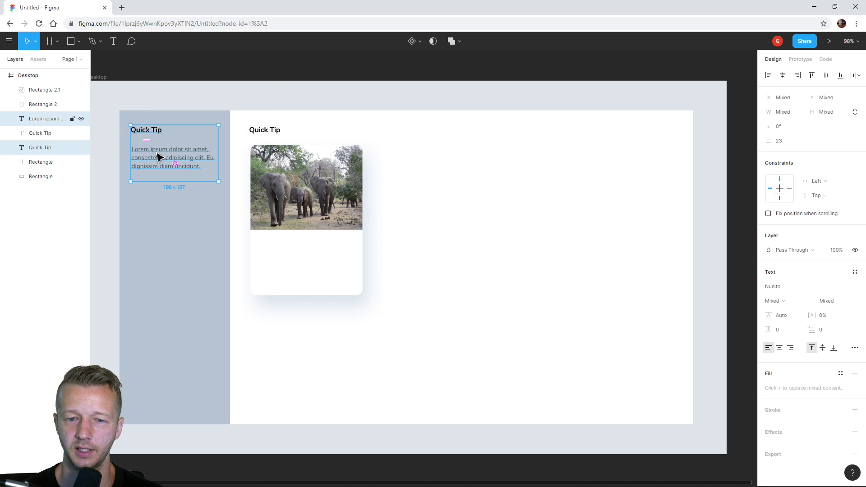
key(ctrl+d)
drag(148, 160, 424, 273)
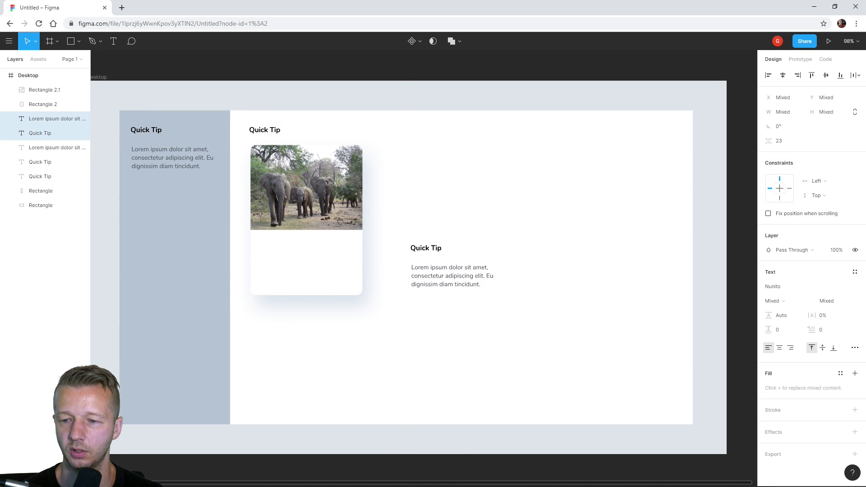
right_click(422, 271)
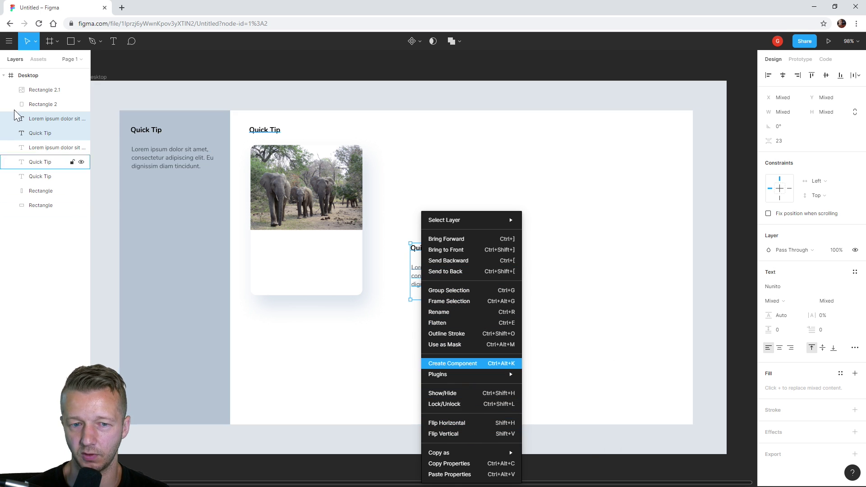
key(ctrl+shift+bracketright)
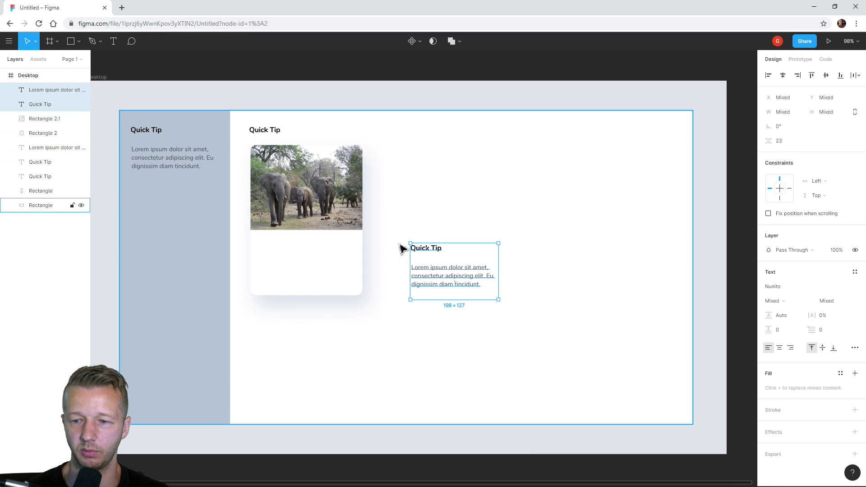
Place the copied heading and paragraph in the card's white area below the photo, nudge them slightly left and deselect
drag(435, 282, 287, 278)
key(Left)
key(Left)
key(Left)
key(Left)
key(Left)
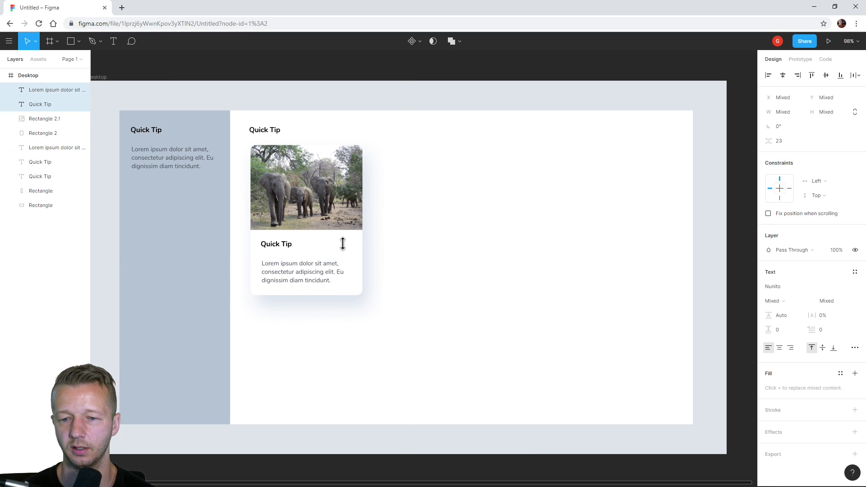
click(333, 90)
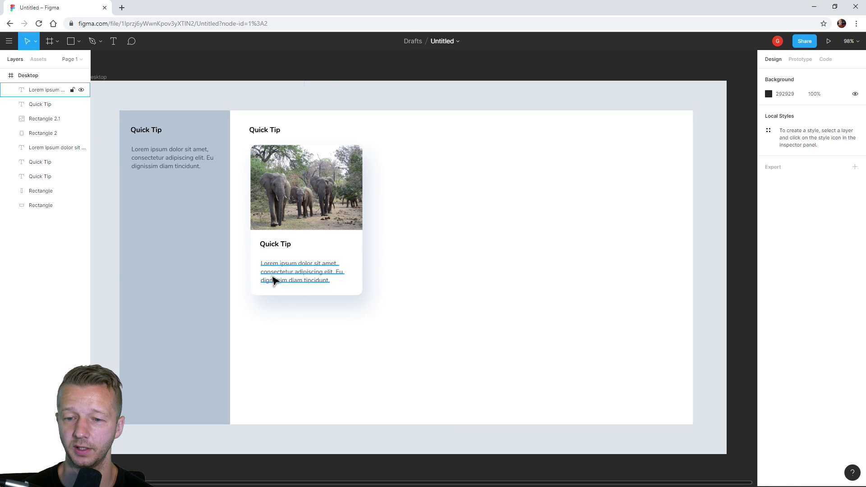
Nudge the card's paragraph up closer to its heading, to a Y position of 392
click(286, 274)
key(shift+Up)
key(Up)
key(Up)
key(Up)
key(Up)
key(Down)
key(Down)
key(Down)
key(Down)
key(Down)
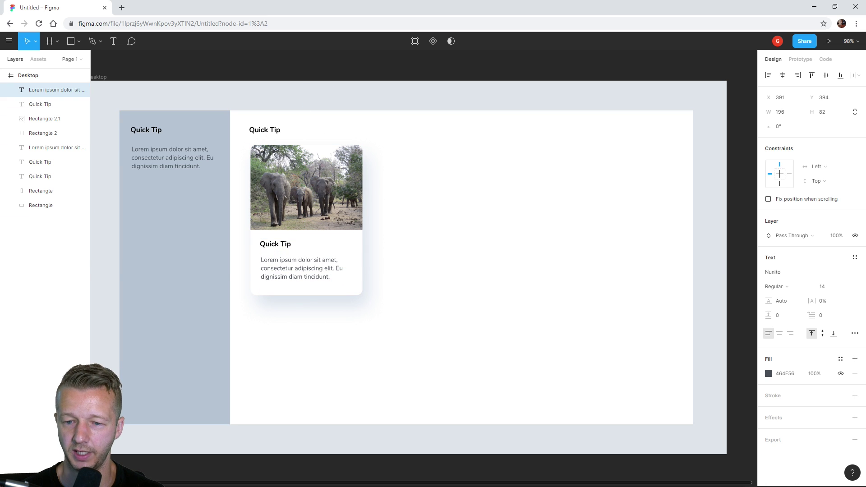
Shorten the card's white background rectangle from below to a height of about 329
click(361, 294)
drag(315, 295, 317, 294)
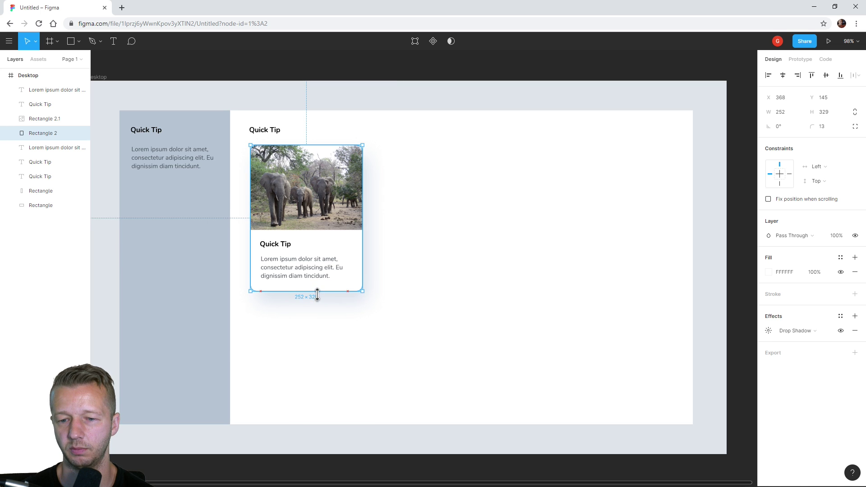
click(282, 248)
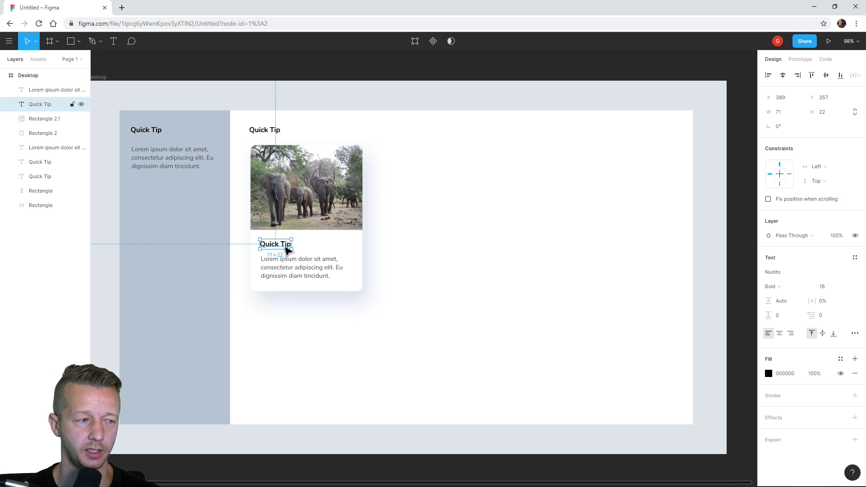
click(315, 275)
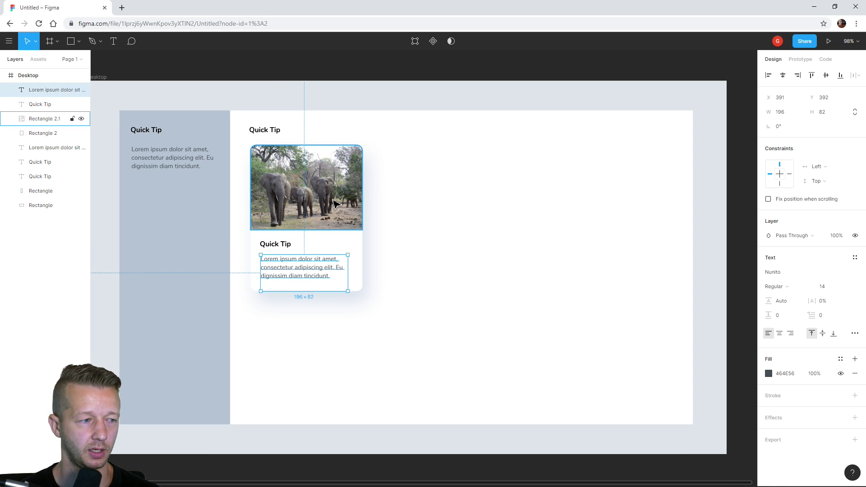
Select the card's heading, photo, background and paragraph together, enlarge them to about 281 × 387 and deselect
click(277, 244)
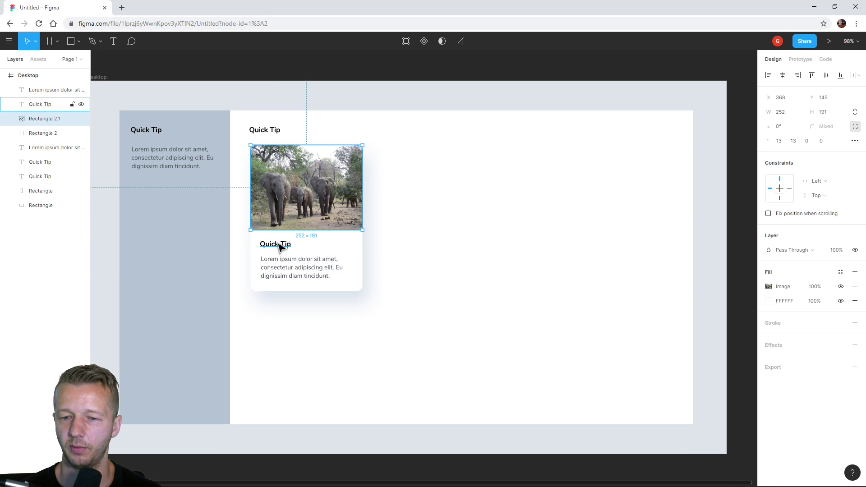
shift+click(297, 227)
shift+click(356, 241)
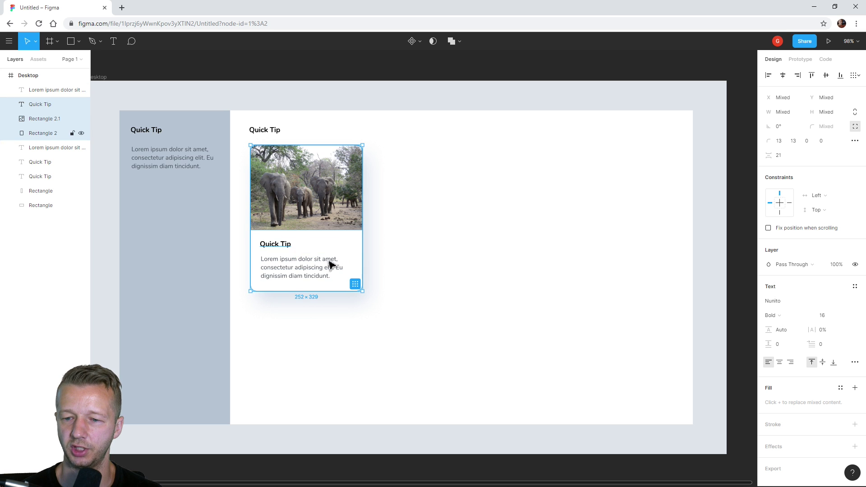
shift+click(331, 264)
drag(365, 295, 379, 321)
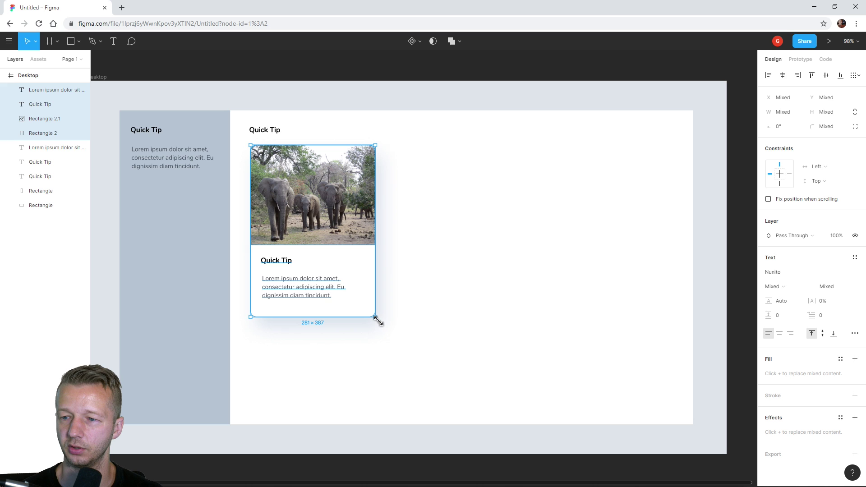
click(421, 87)
Widen the card's paragraph box to about 232 and shorten the card's background rectangle to a height of about 378
click(287, 287)
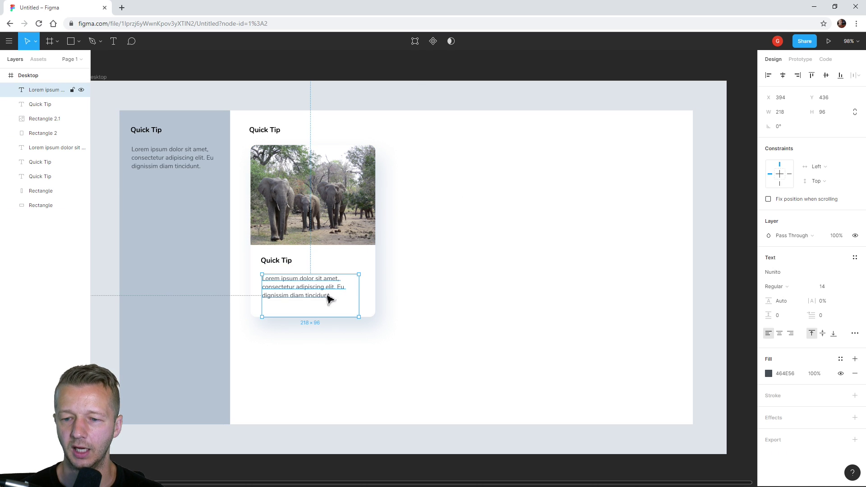
drag(371, 301, 370, 301)
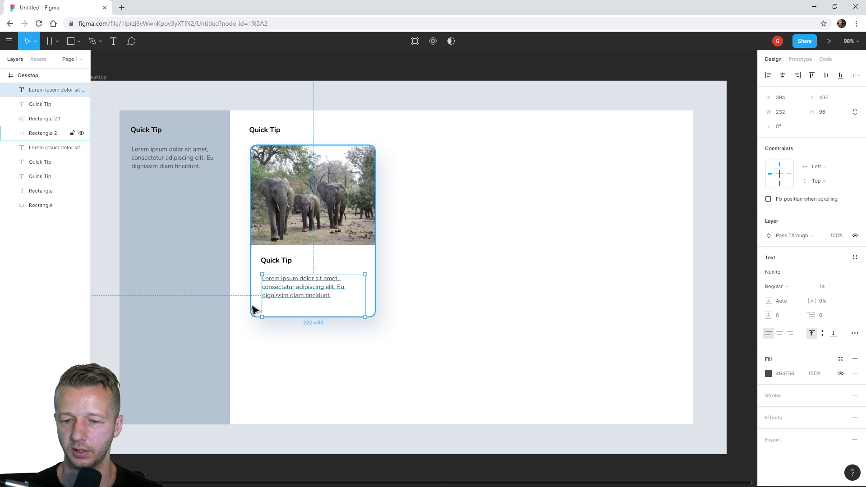
click(257, 310)
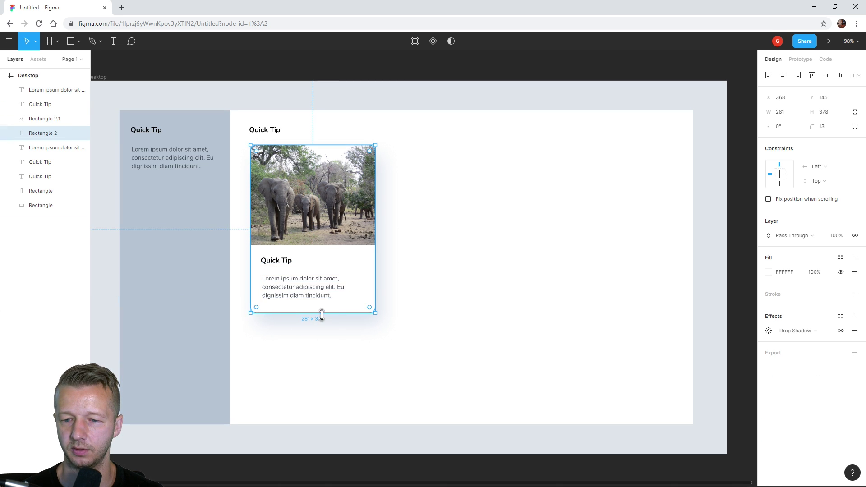
click(427, 83)
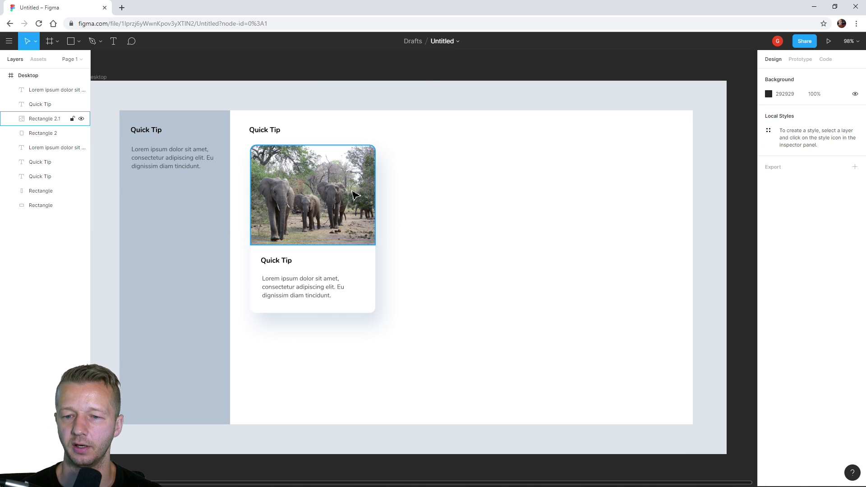
Create a component from the card's photo, background rectangle, heading and paragraph
click(333, 197)
shift+click(302, 267)
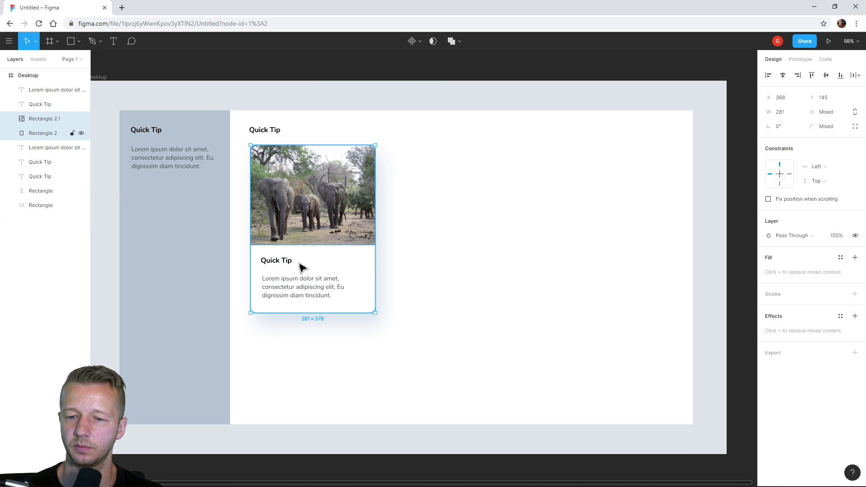
shift+click(286, 270)
shift+click(318, 295)
right_click(322, 293)
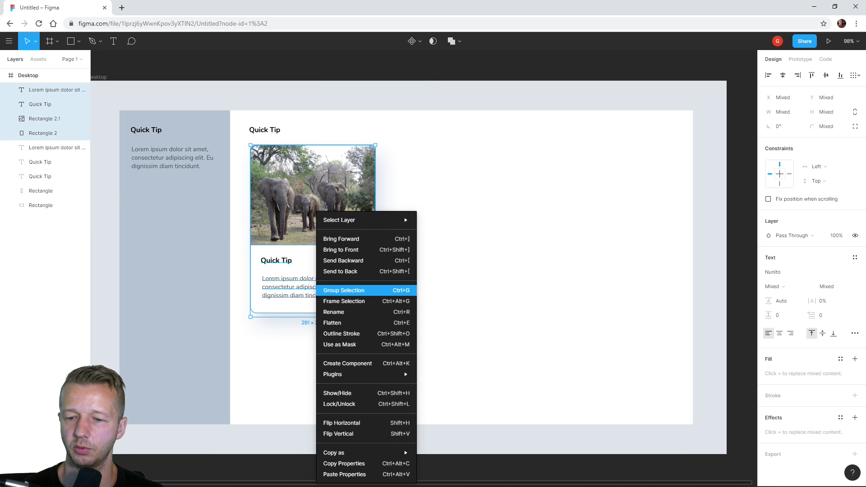
click(356, 363)
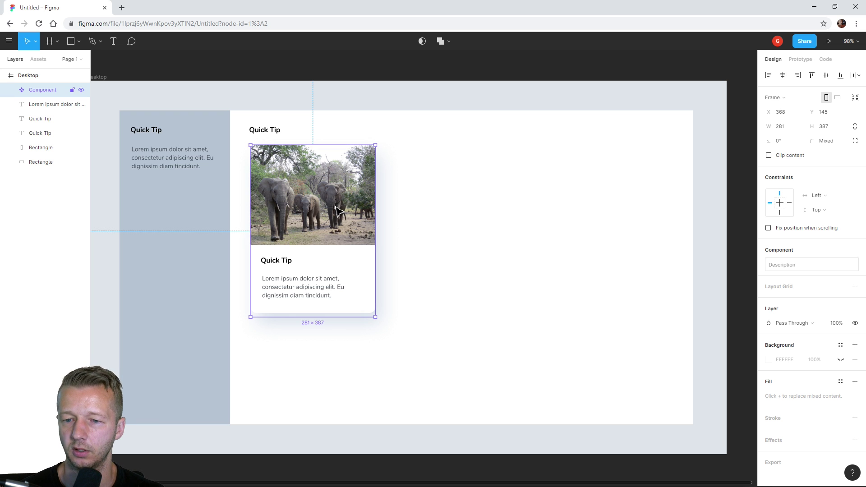
Make two duplicates of the card component and place them in a row to the right of the original
key(ctrl+d)
drag(337, 211, 477, 204)
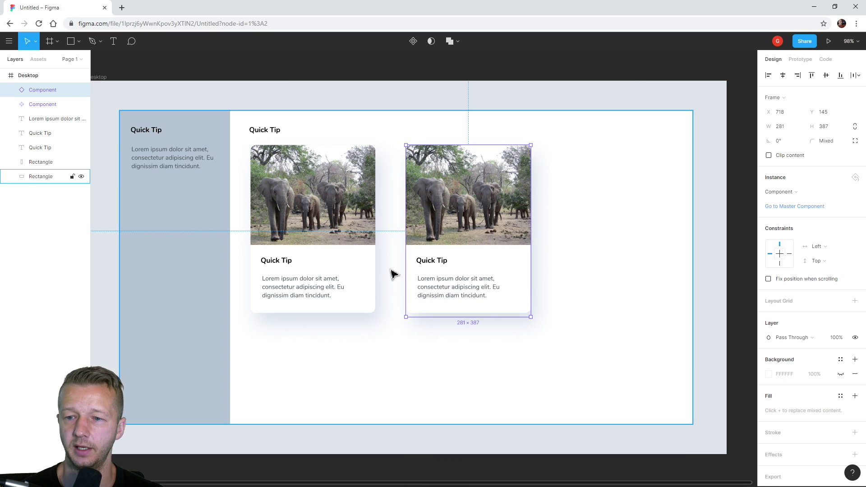
key(ctrl+d)
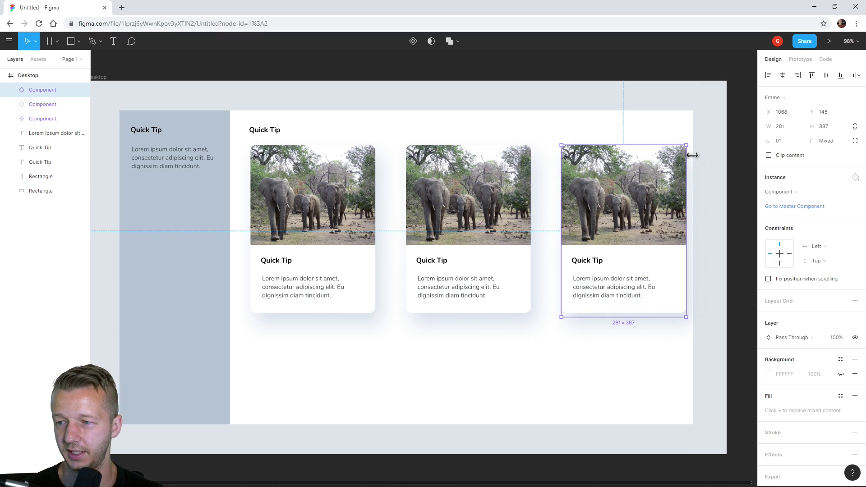
Move the middle and right cards closer to the first so all three are evenly spaced 51 apart, and deselect
click(460, 209)
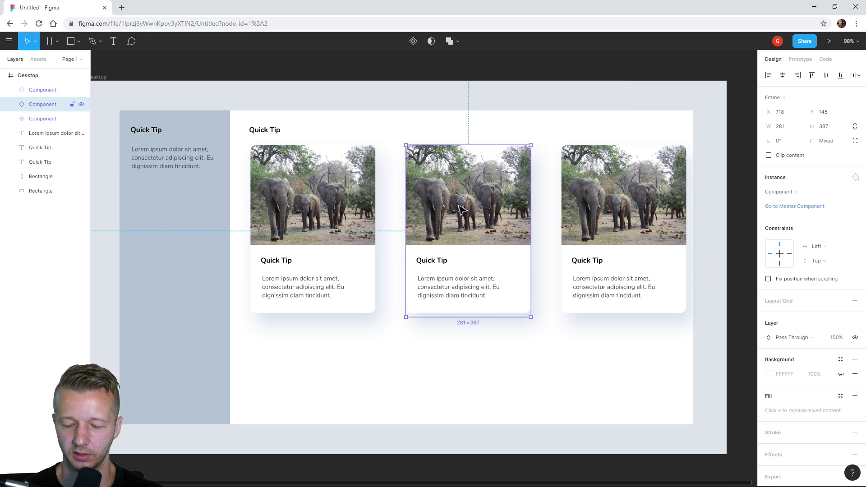
drag(460, 209, 450, 208)
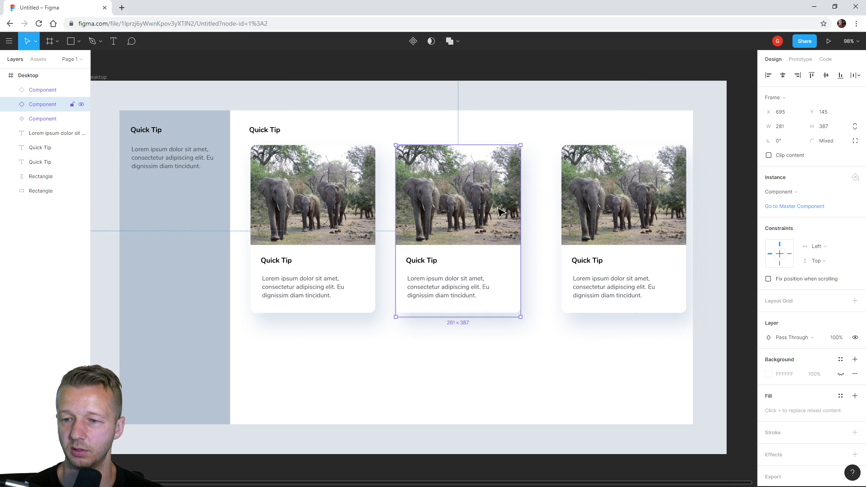
key(shift+Tab)
drag(599, 209, 583, 209)
drag(456, 209, 458, 209)
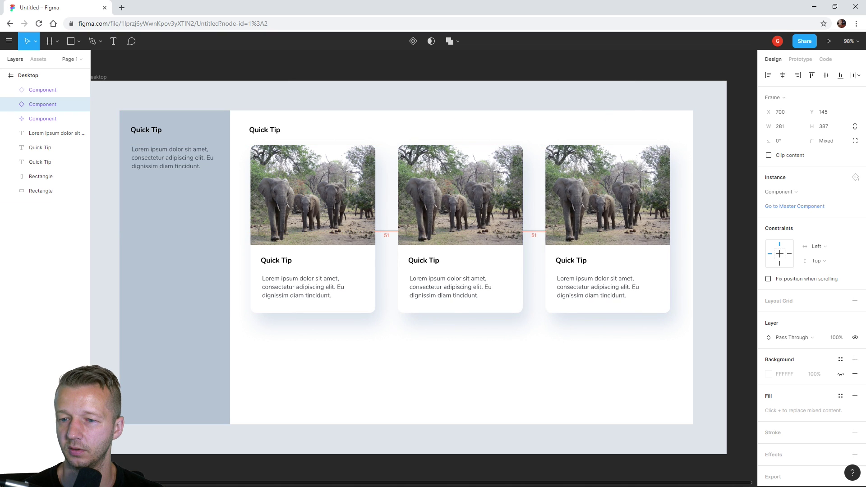
click(713, 212)
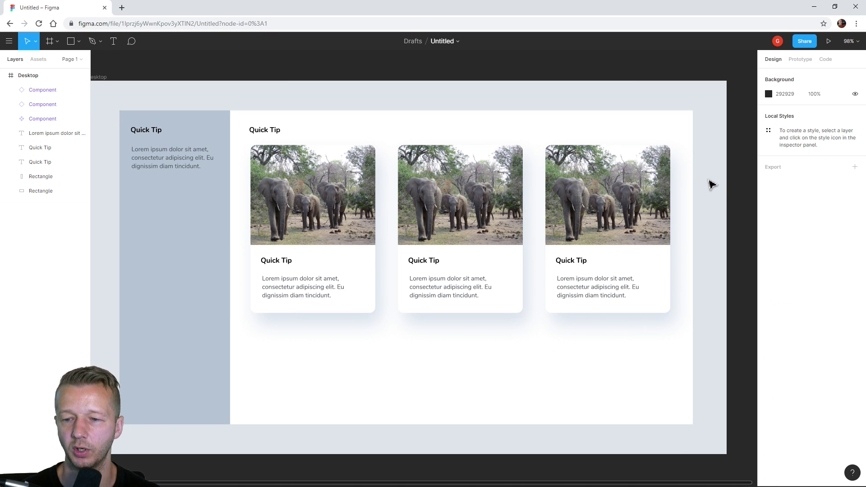
click(281, 266)
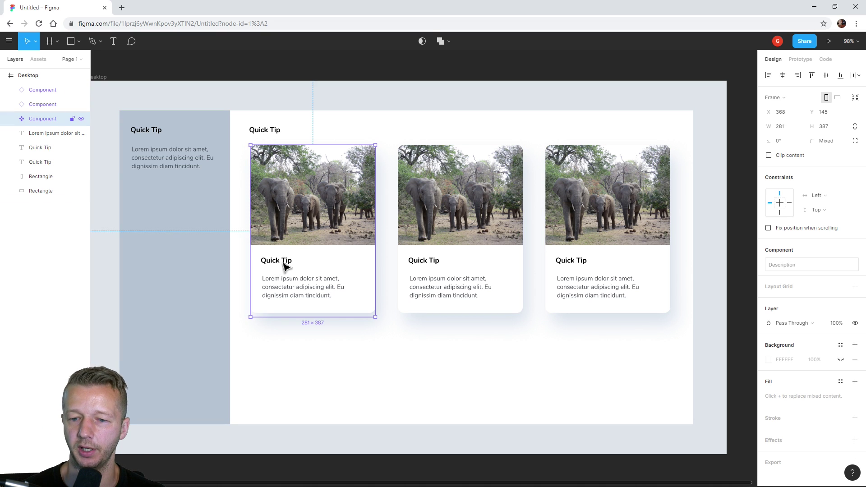
click(284, 266)
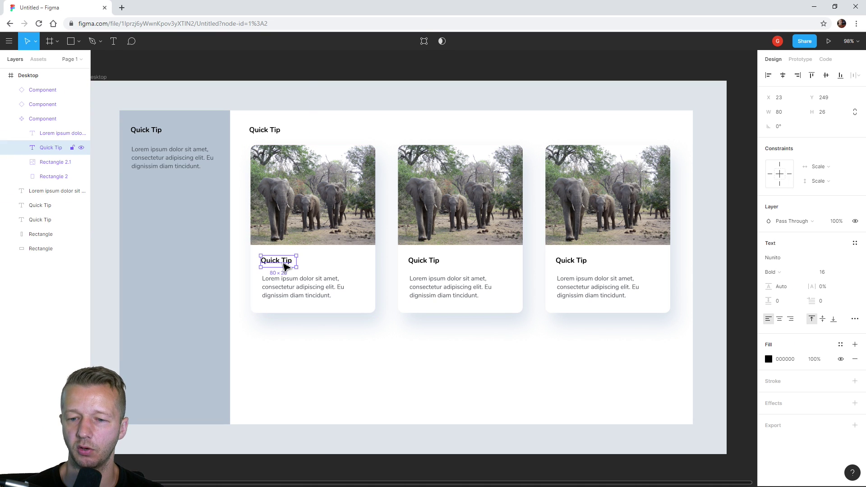
shift+click(435, 265)
shift+click(435, 265)
shift+click(435, 264)
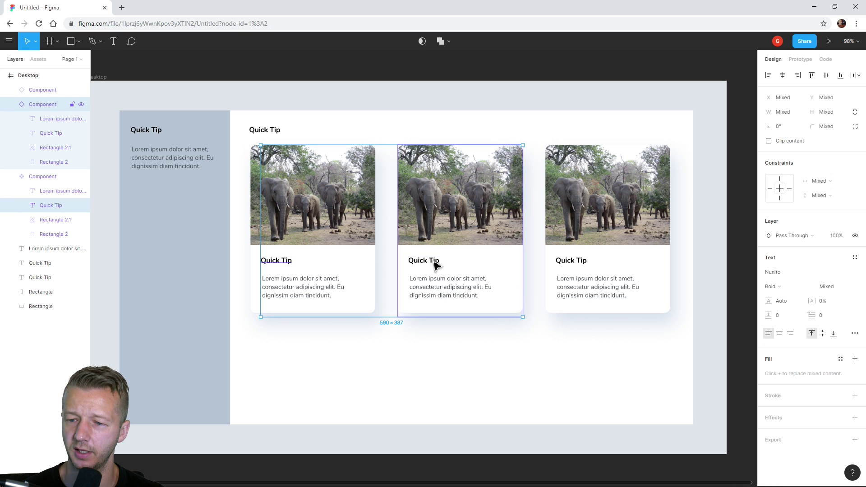
click(440, 328)
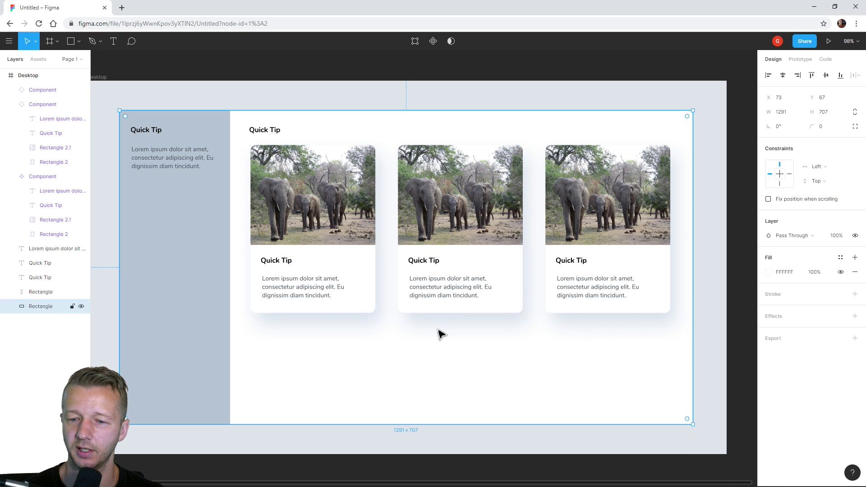
click(287, 262)
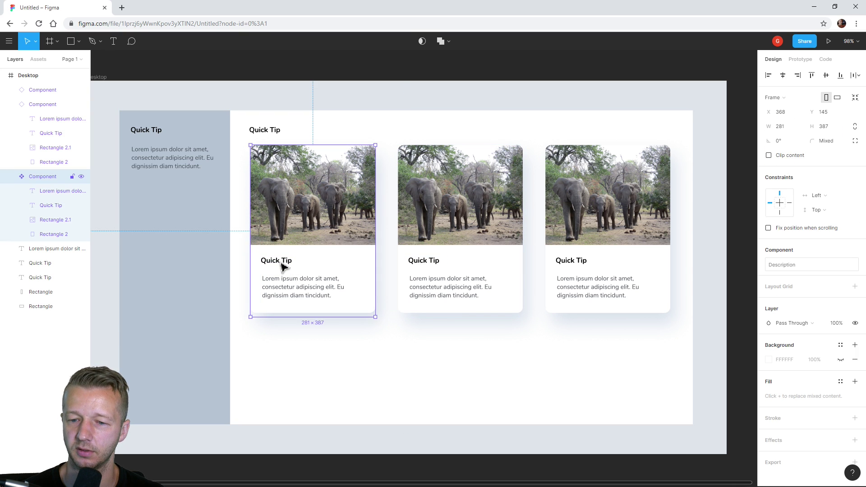
key(Escape)
click(299, 328)
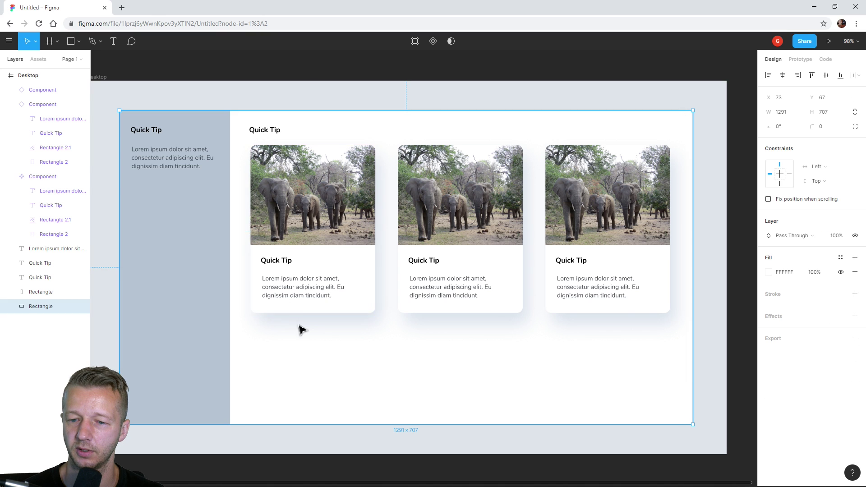
Select the Quick Tip headings inside all three cards together and run the Content Reel plugin on them
double_click(285, 266)
shift+double_click(423, 264)
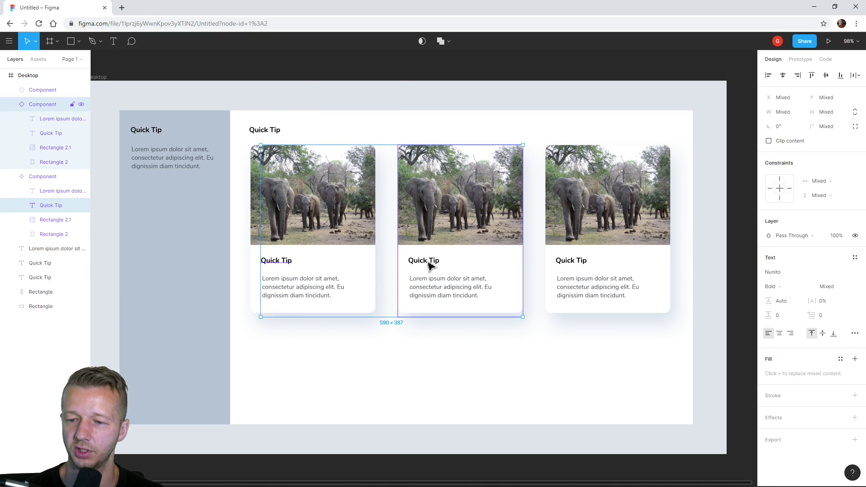
shift+double_click(577, 264)
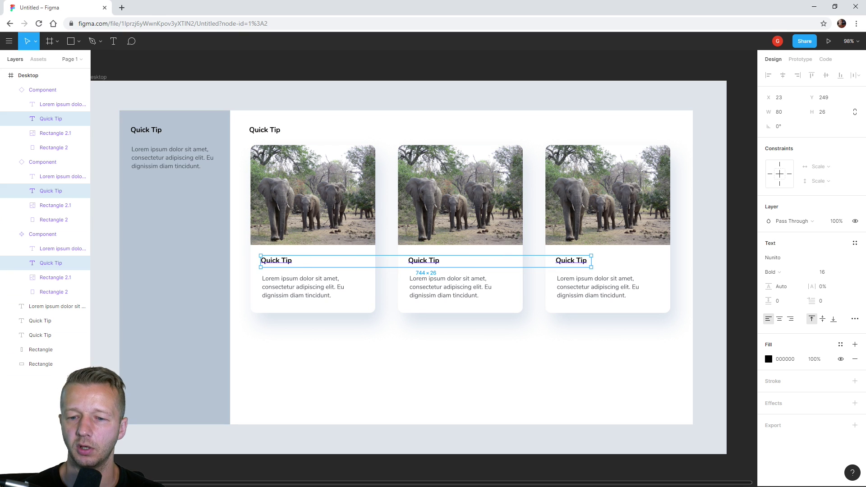
right_click(281, 261)
mouse_move(322, 313)
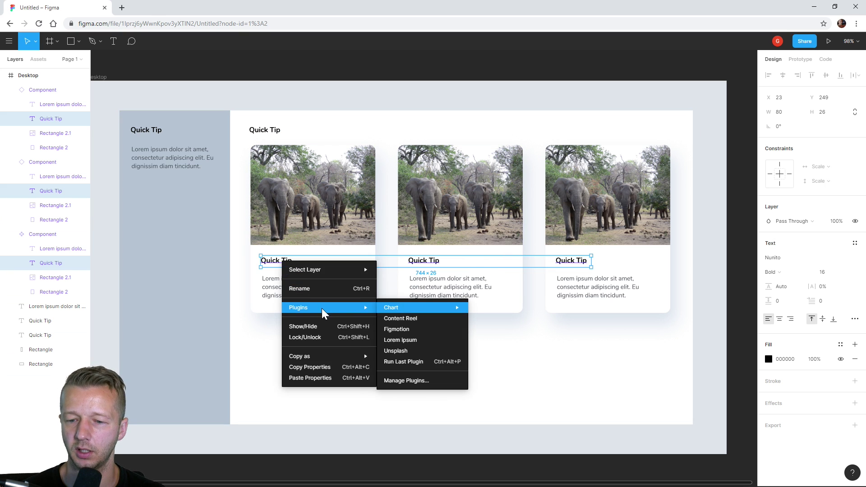
click(418, 318)
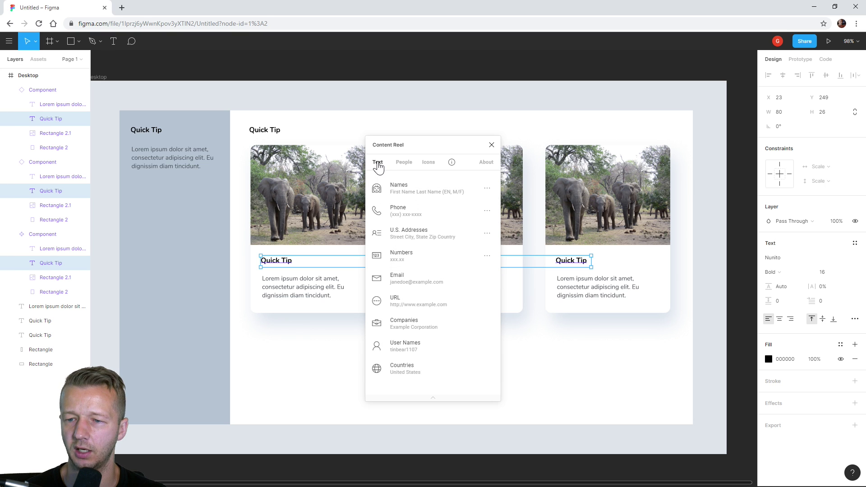
Check Content Reel's people and icon content, fill the three card headings with sample names, and close the plugin
click(399, 163)
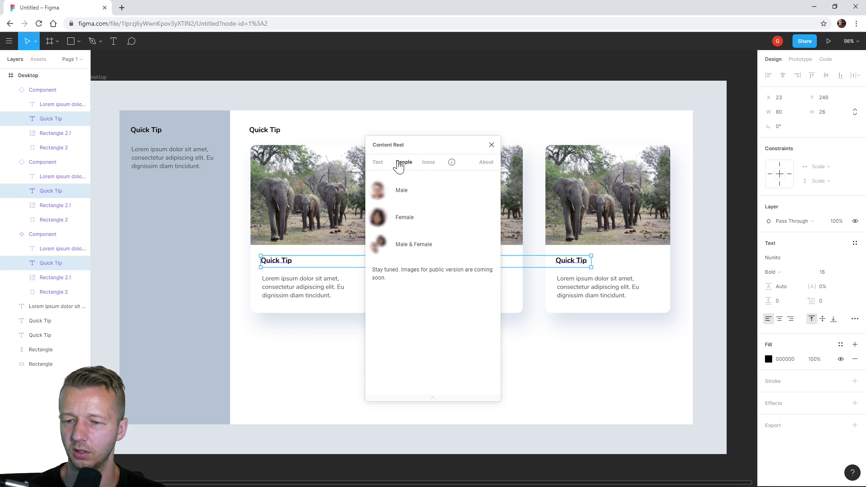
click(428, 165)
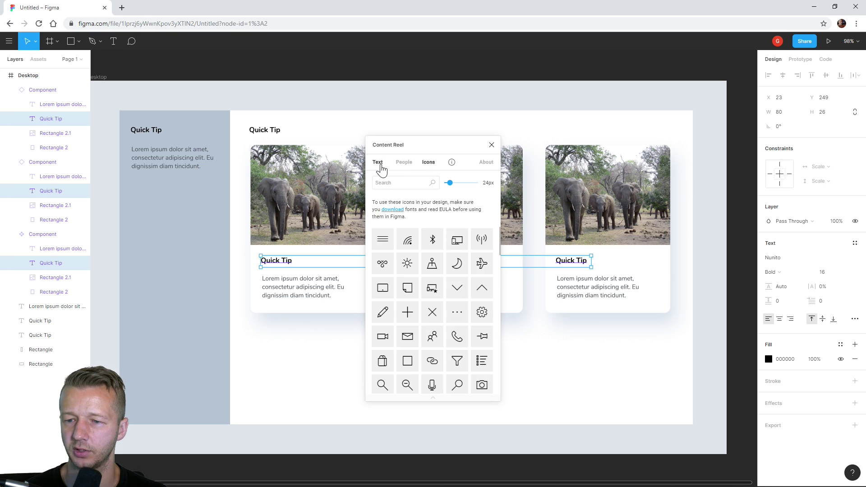
click(378, 168)
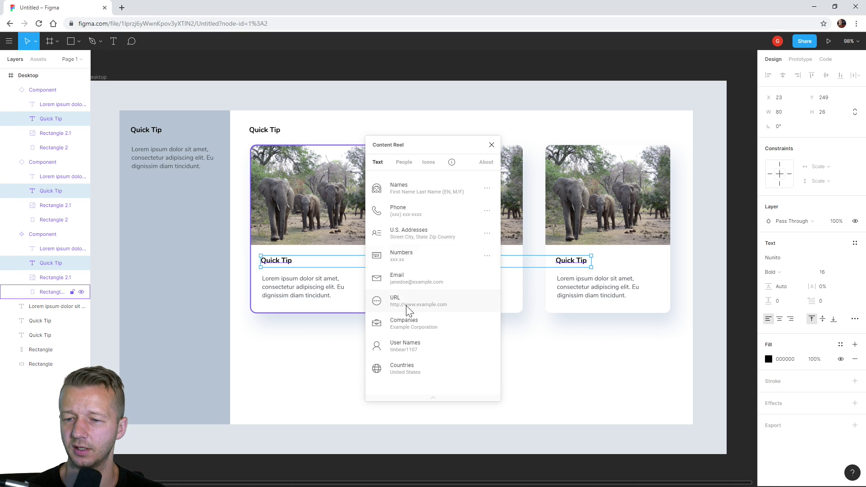
click(403, 194)
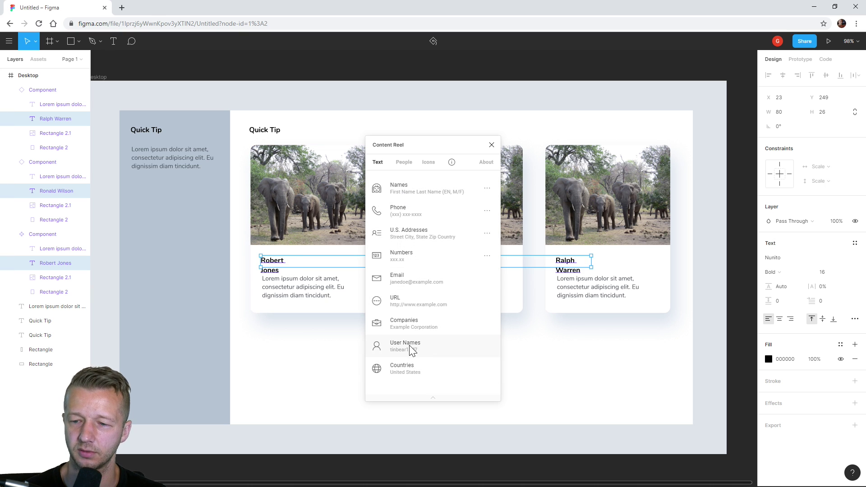
click(542, 353)
click(492, 144)
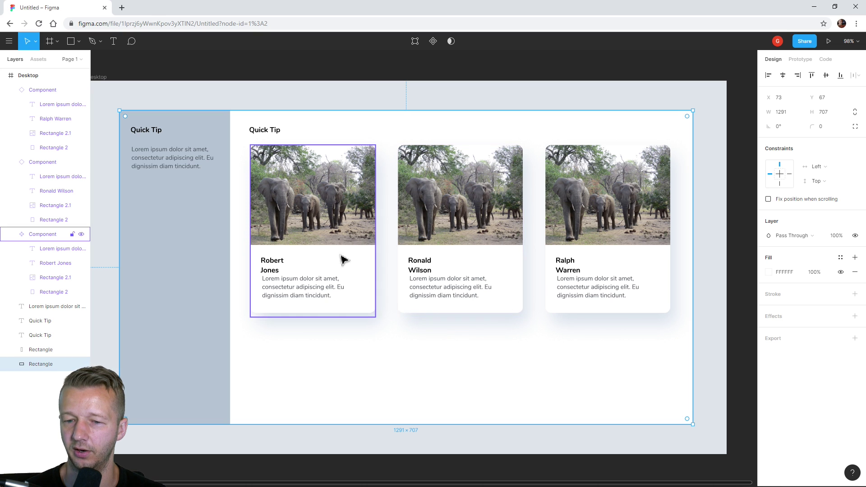
Widen the heading box in the first card's master component so the names fit on one line, and deselect
click(276, 266)
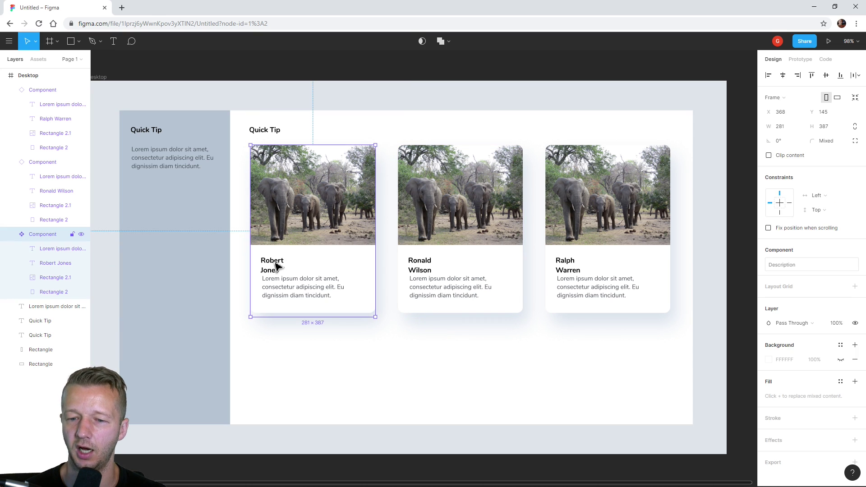
click(276, 266)
drag(294, 267, 314, 271)
click(479, 356)
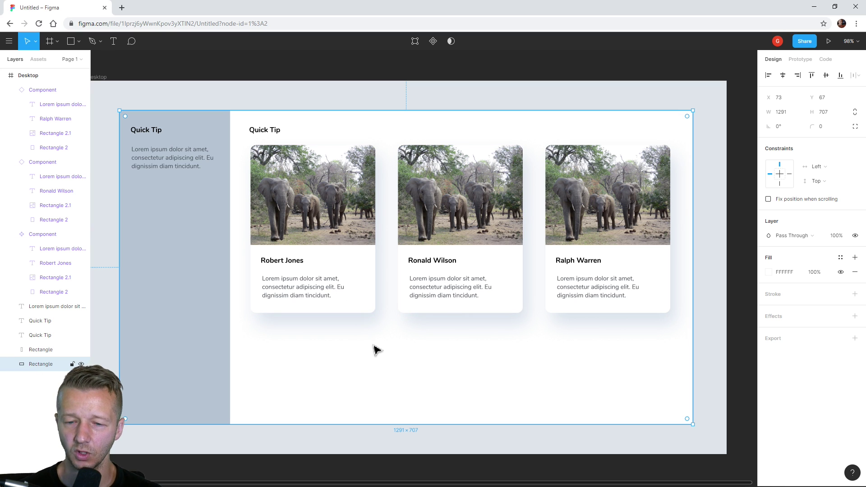
Duplicate the Quick Tip heading above the cards, place the copy below them at Y 572, and change its text to "Stats"
click(273, 132)
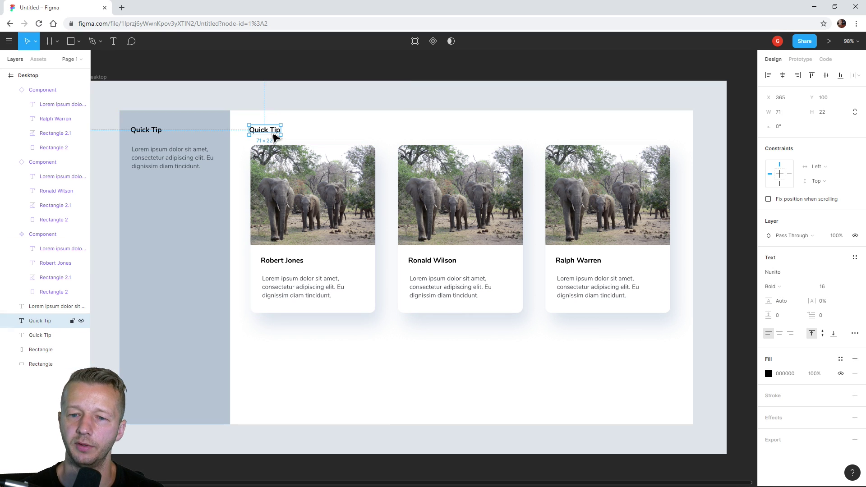
key(ctrl+d)
drag(272, 136, 277, 346)
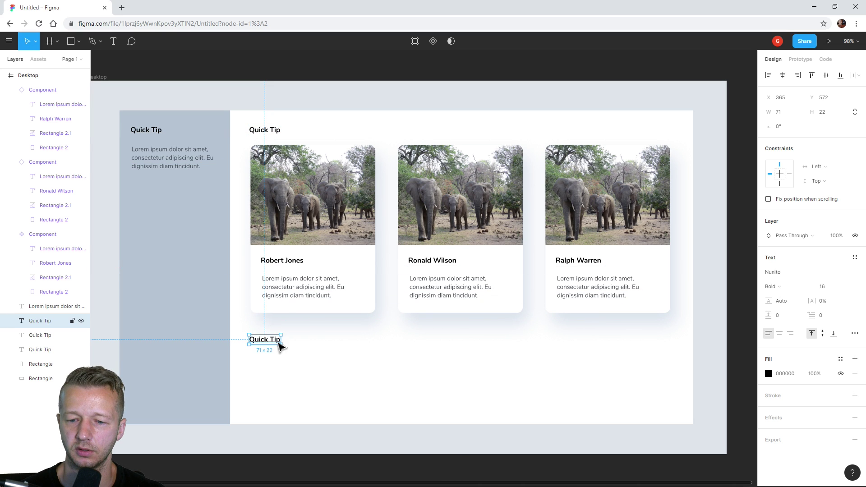
double_click(273, 340)
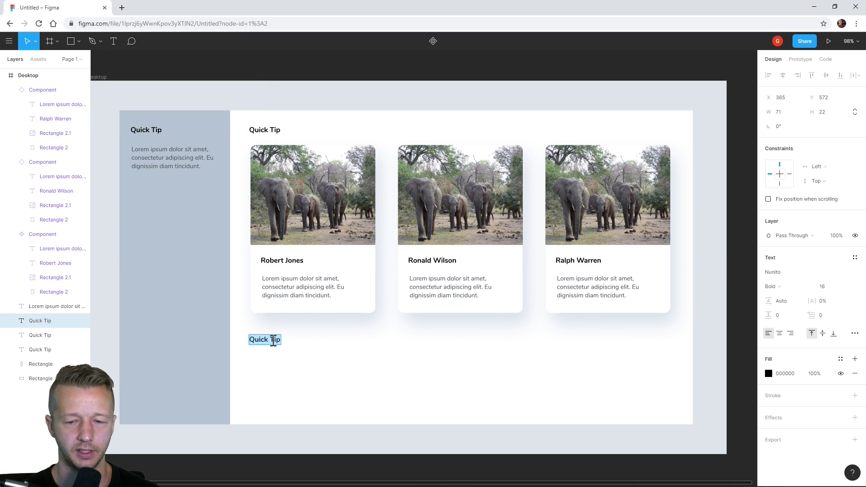
text(Stats)
key(Escape)
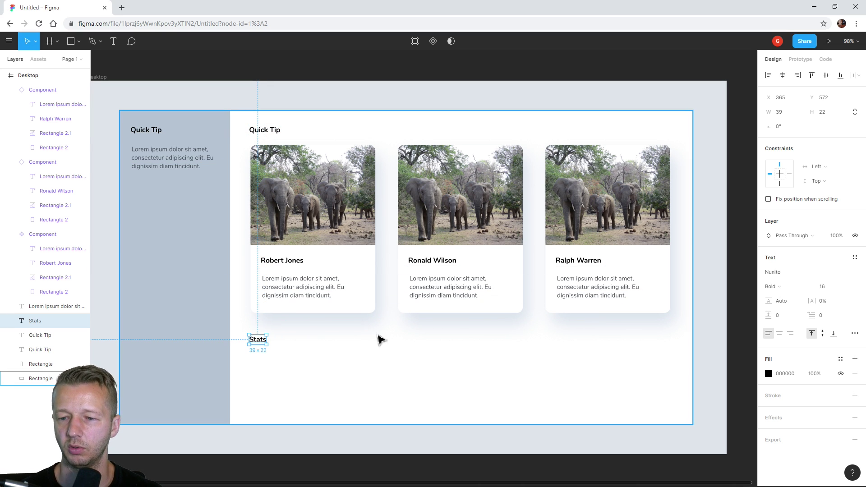
click(378, 335)
Extend the Desktop frame downward to a height of about 1183
scroll(396, 314, down, 1)
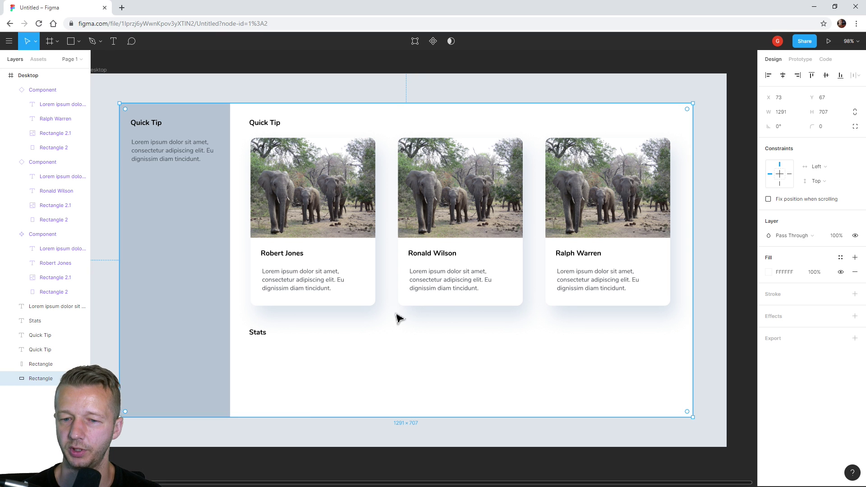
scroll(397, 318, down, 5)
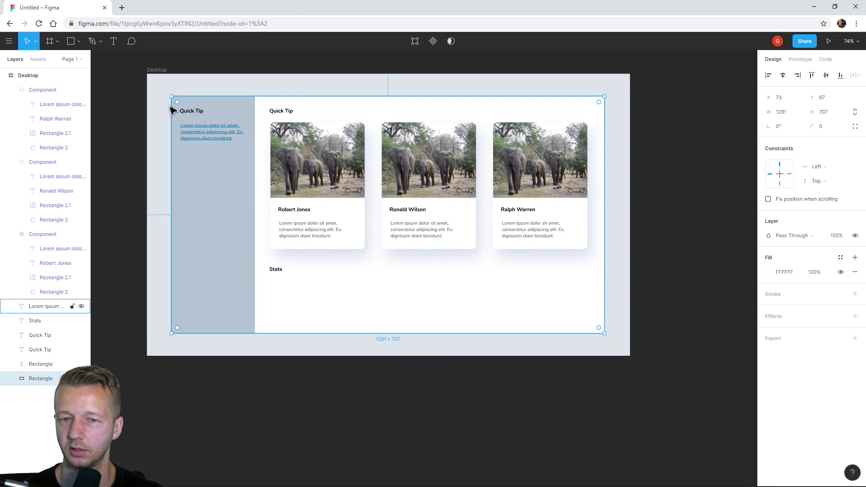
click(155, 75)
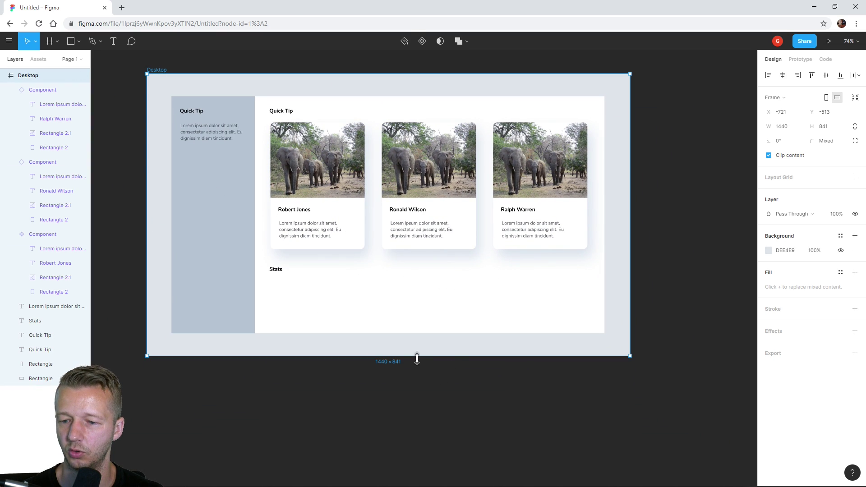
drag(417, 359, 417, 470)
scroll(451, 398, down, 2)
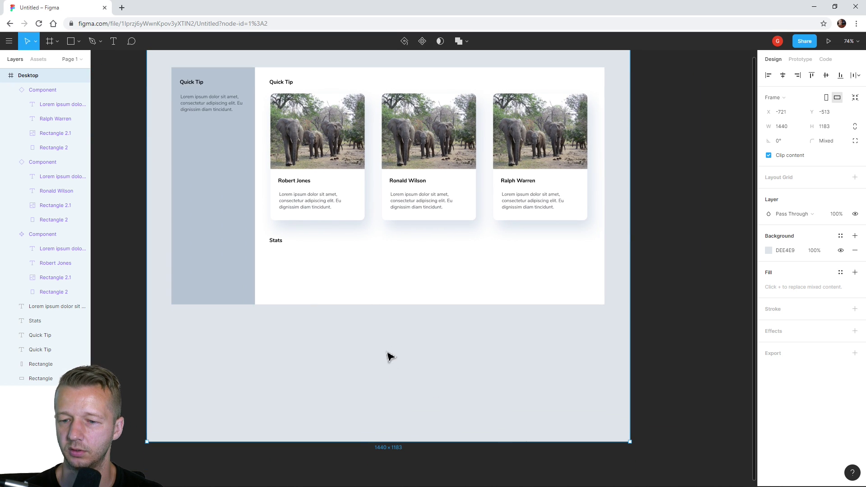
Extend the white content rectangle and the sidebar rectangle together downward to a height of about 1020, and deselect
click(383, 293)
drag(392, 309, 404, 412)
shift+click(248, 300)
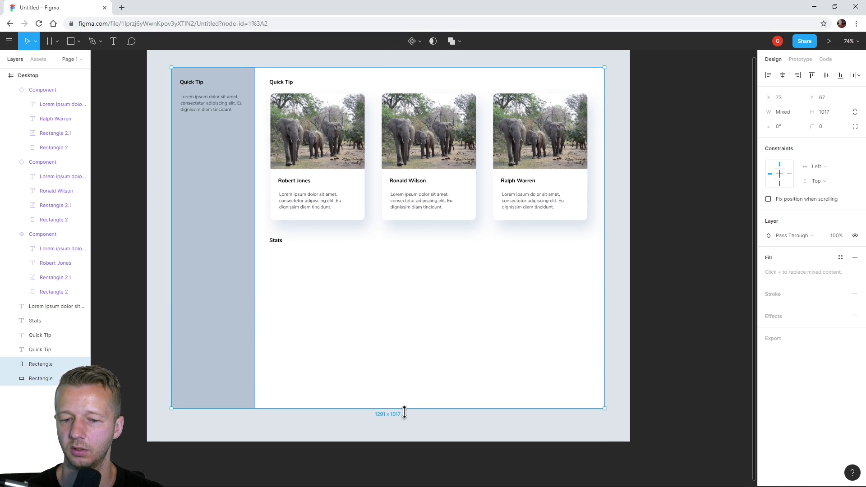
click(671, 293)
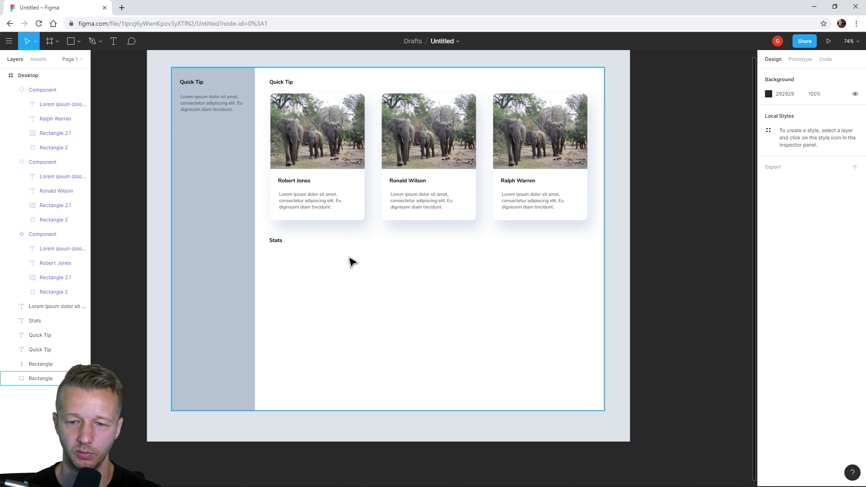
scroll(331, 297, up, 1)
ctrl+scroll(336, 299, up, 3)
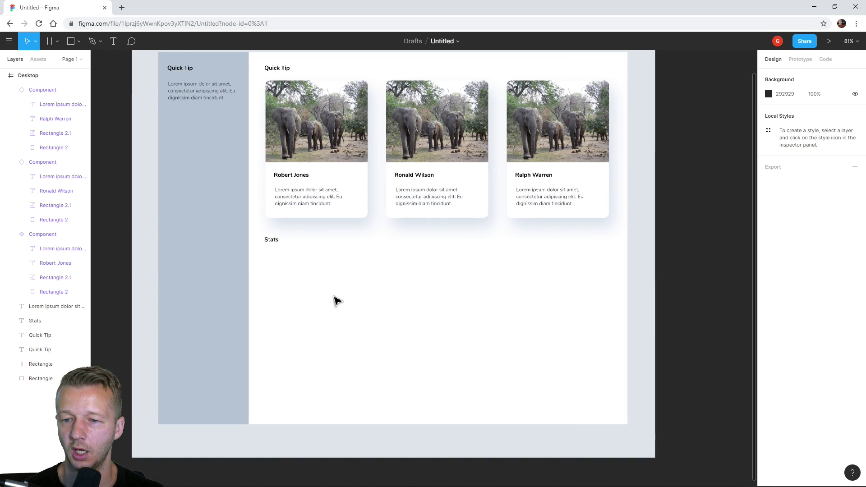
scroll(361, 292, down, 2)
scroll(366, 291, up, 1)
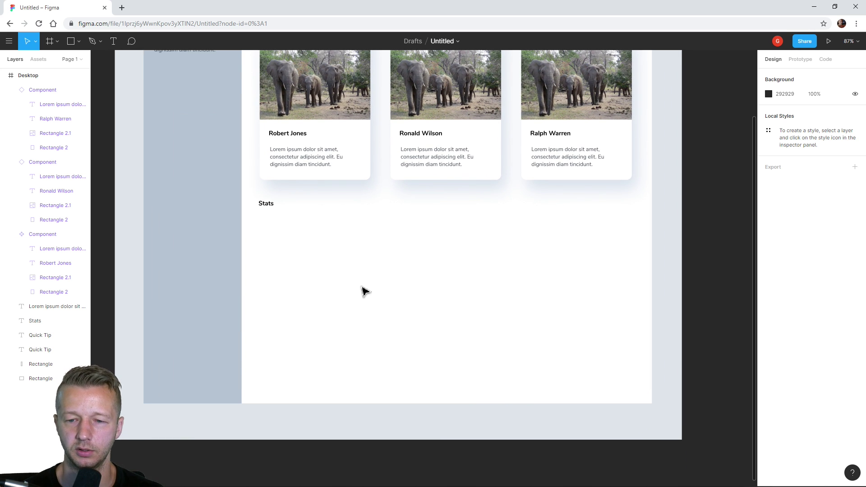
Draw a rectangle below the Stats heading, reaching the white content area's right edge, about 998 × 342
key(r)
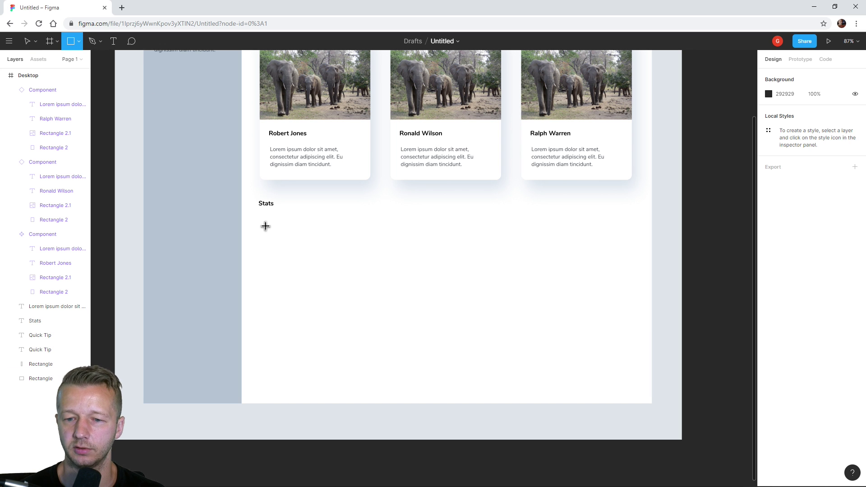
mouse_move(262, 225)
mouse_down()
mouse_move(537, 360)
mouse_move(599, 342)
mouse_move(631, 353)
mouse_up()
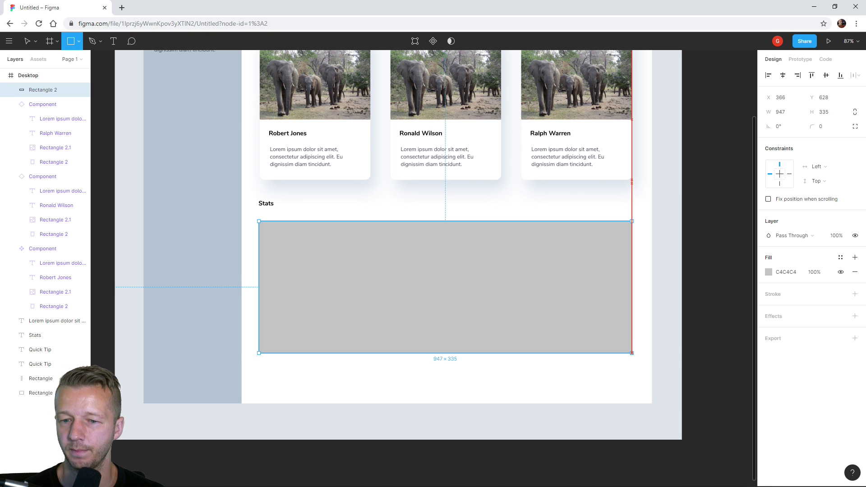
drag(632, 354, 651, 356)
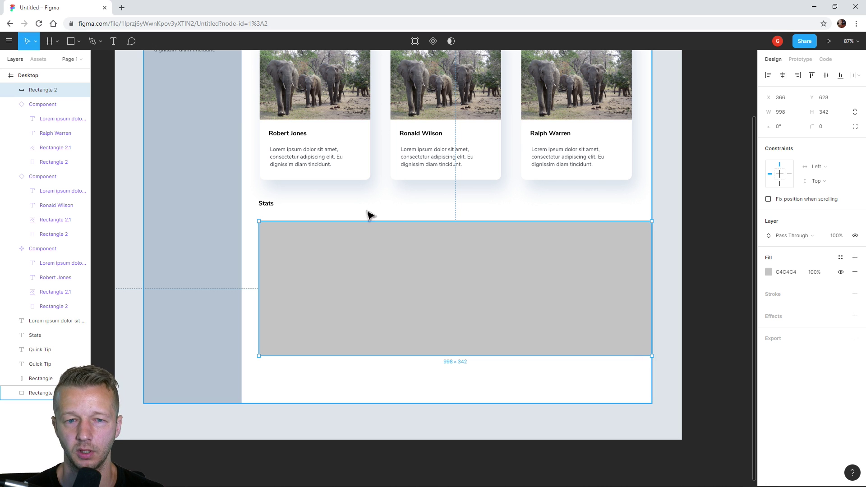
Start creating a chart in the Stats rectangle with the Chart plugin, and choose the vertical bar chart type
right_click(280, 247)
mouse_move(333, 374)
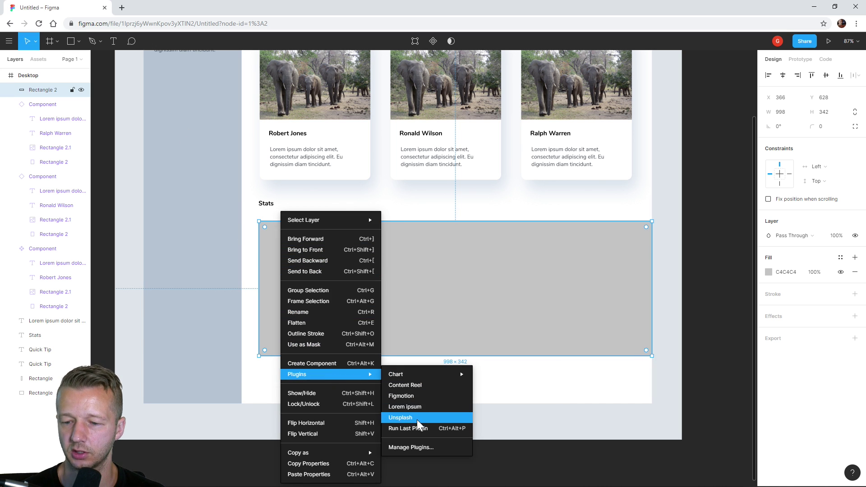
mouse_move(410, 373)
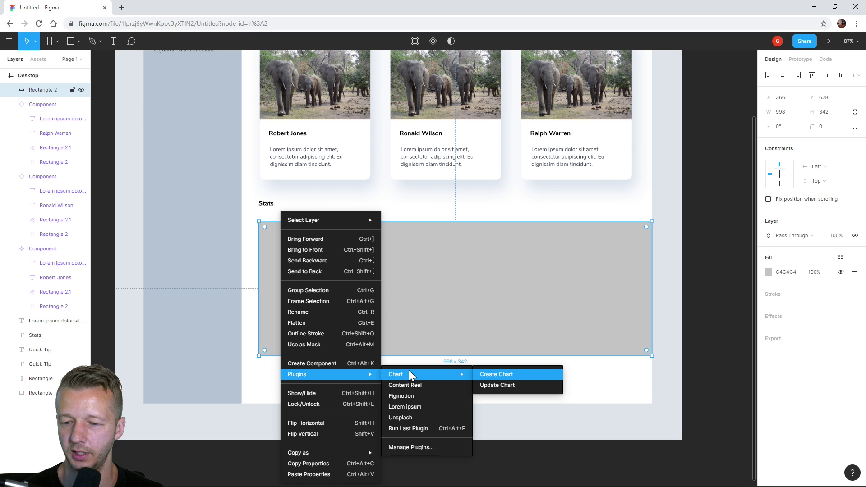
click(508, 377)
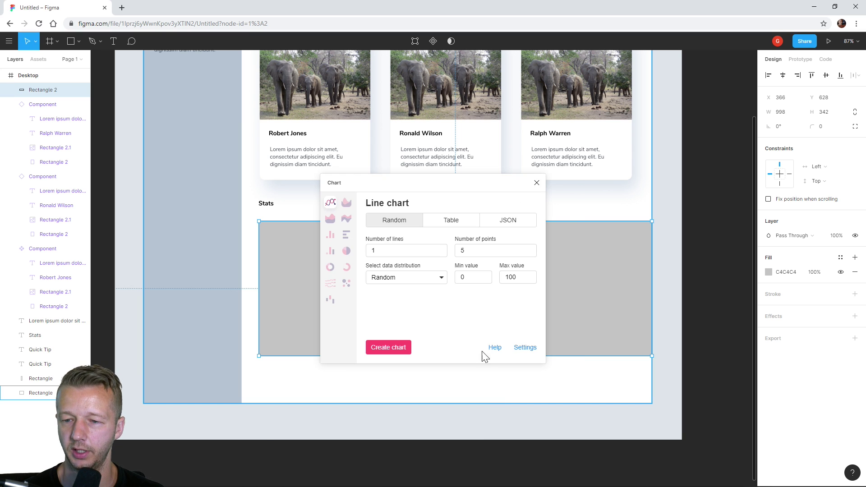
drag(397, 180, 454, 35)
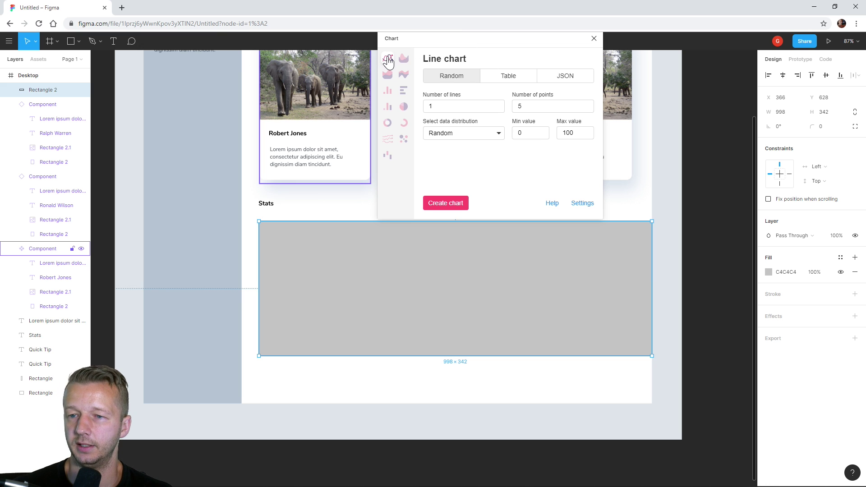
click(403, 60)
click(389, 75)
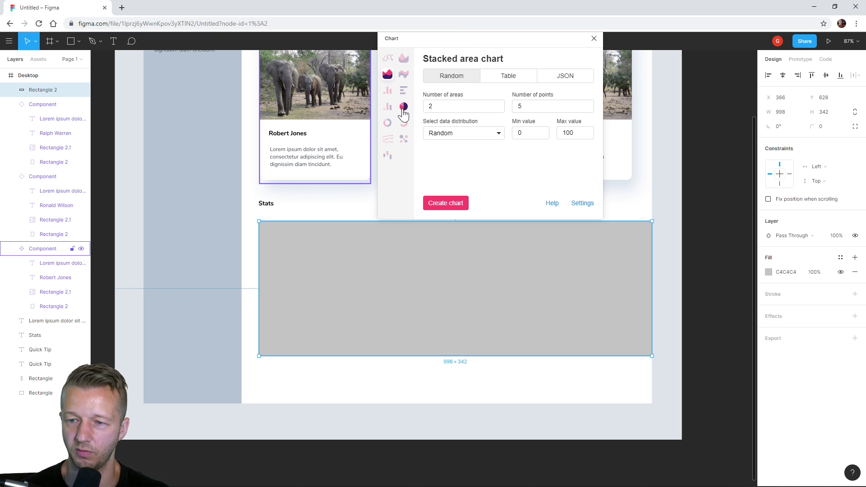
click(387, 93)
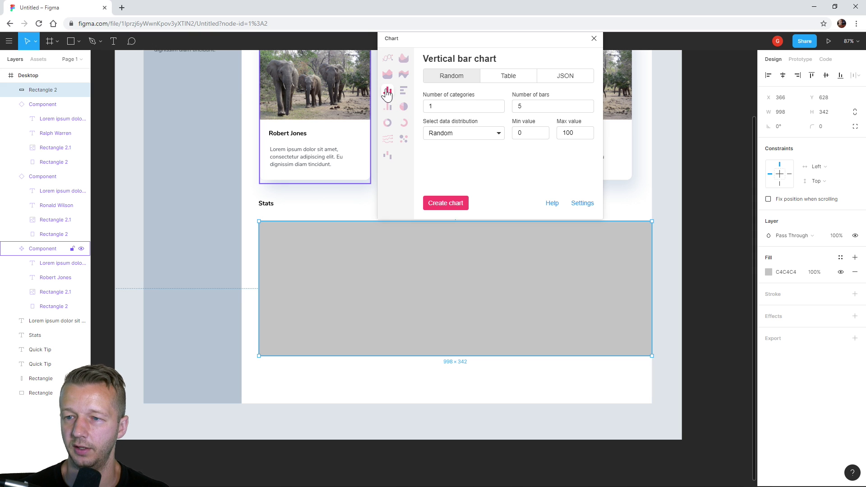
Generate a vertical bar chart from random data with 2 categories and 30 bars, and close the plugin
click(504, 79)
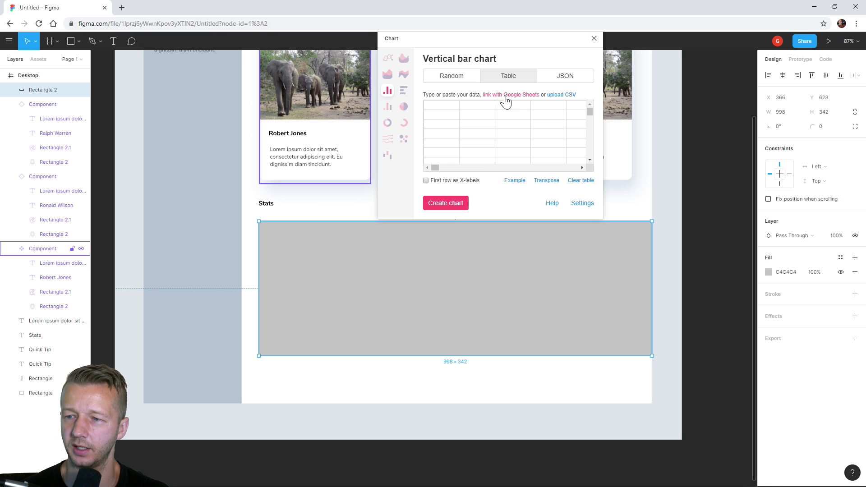
click(550, 81)
click(449, 80)
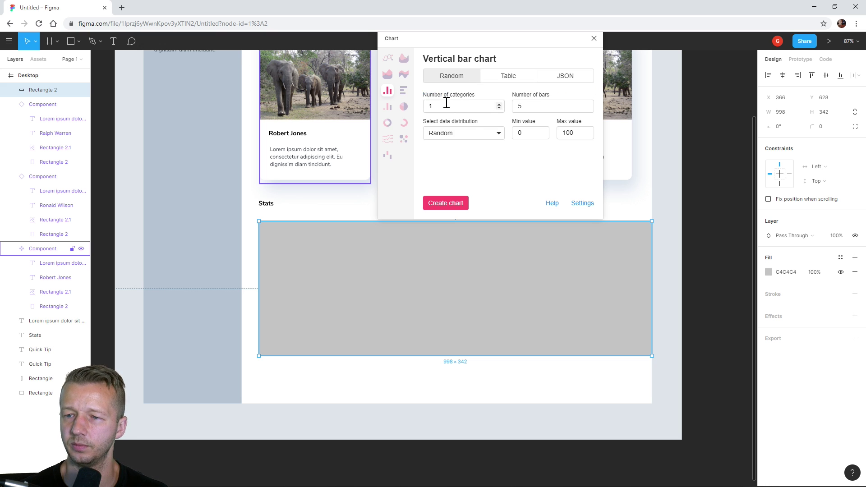
click(446, 103)
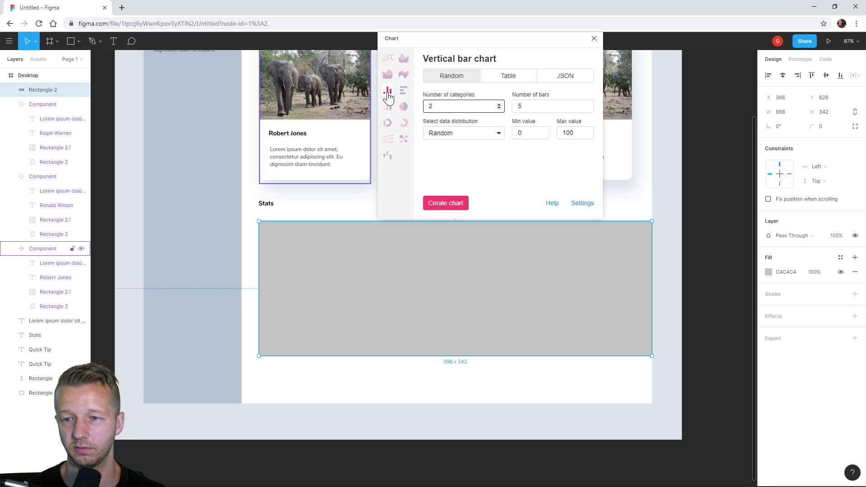
key(Tab)
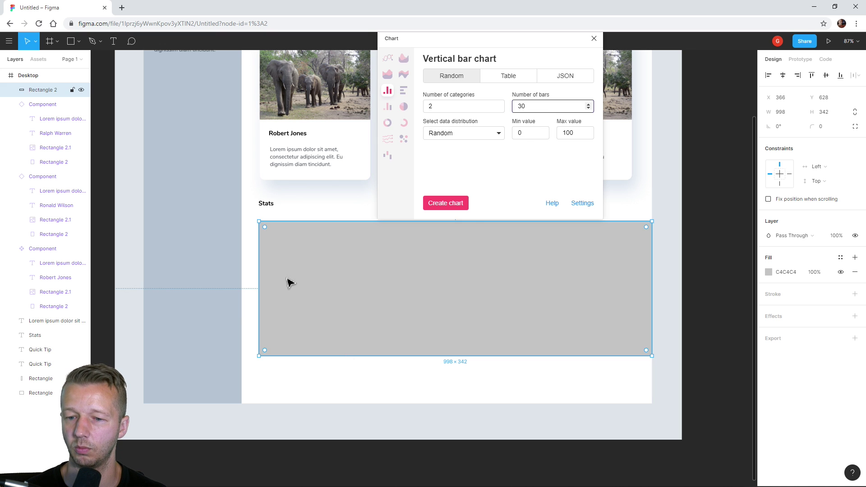
click(471, 132)
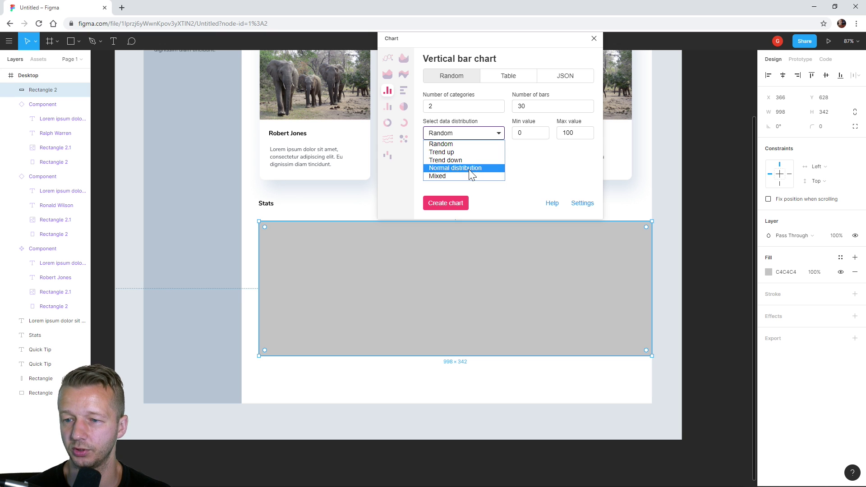
click(471, 144)
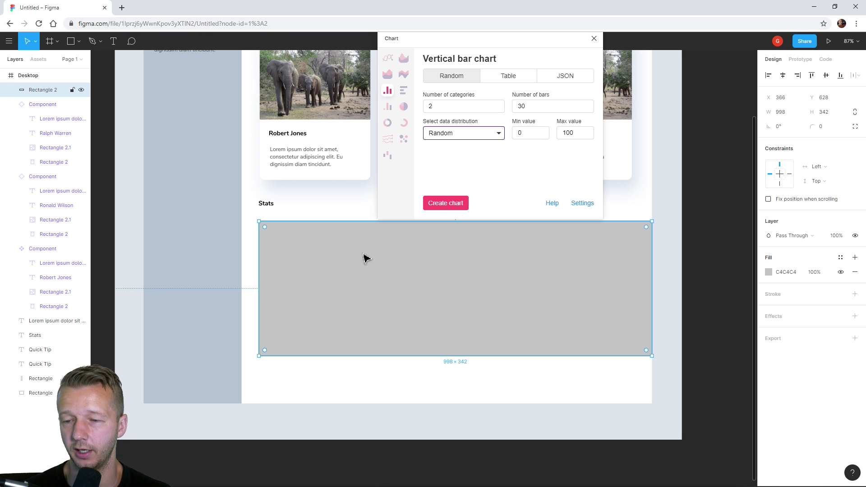
click(435, 203)
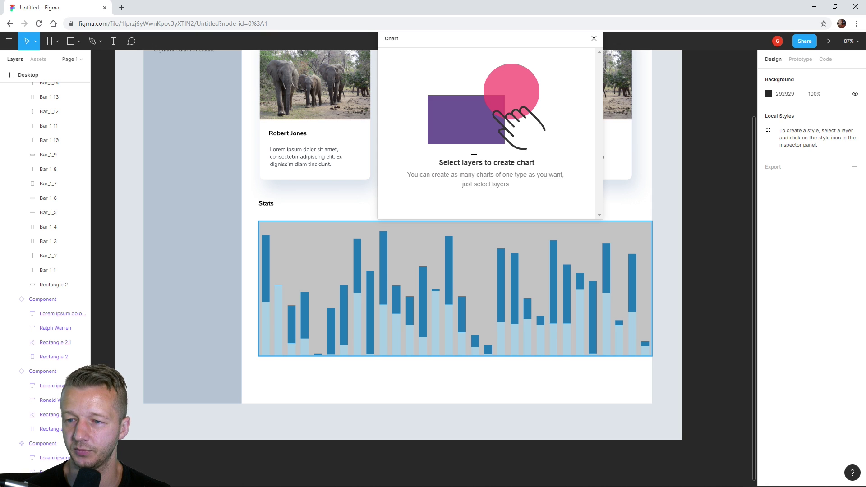
drag(441, 163, 533, 163)
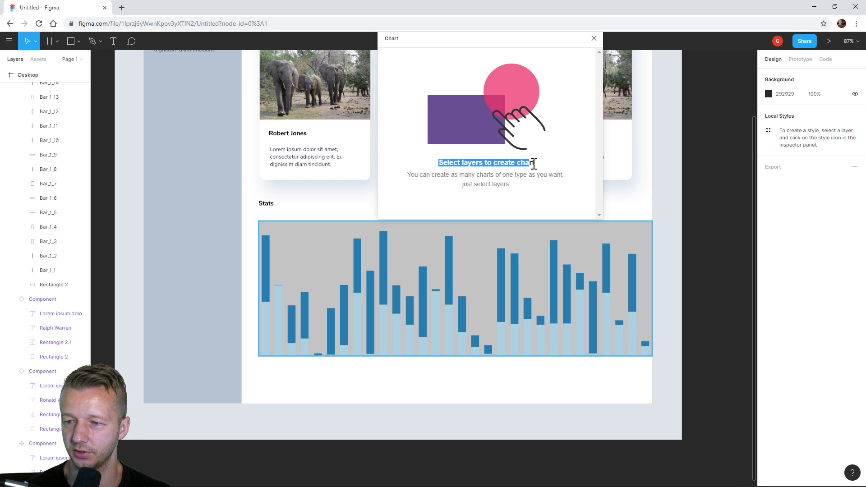
click(462, 173)
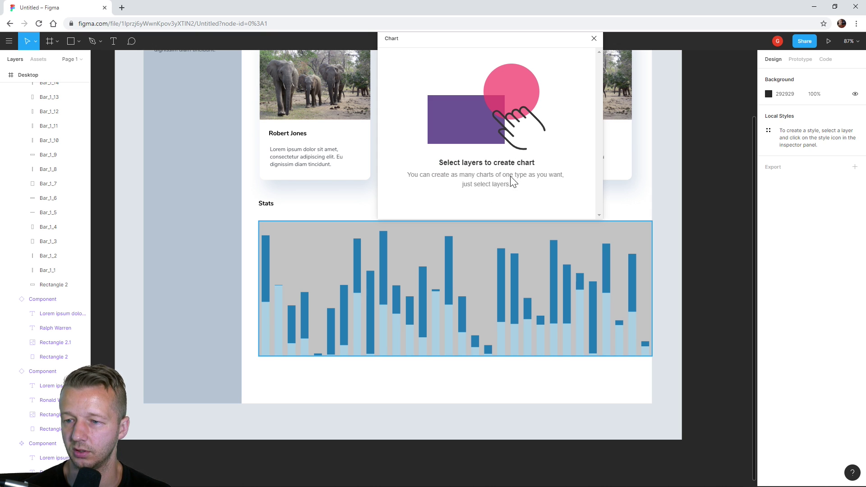
click(593, 39)
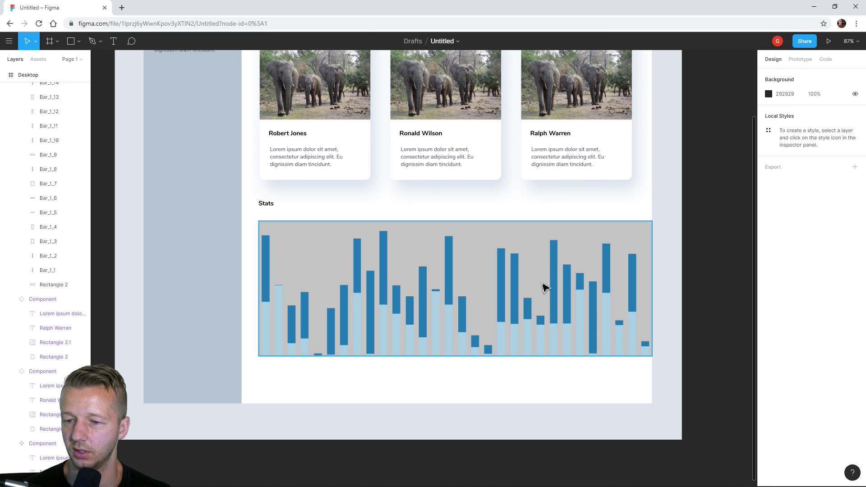
Change the fill of the background rectangle inside the chart group to white (FFFFFF)
click(543, 288)
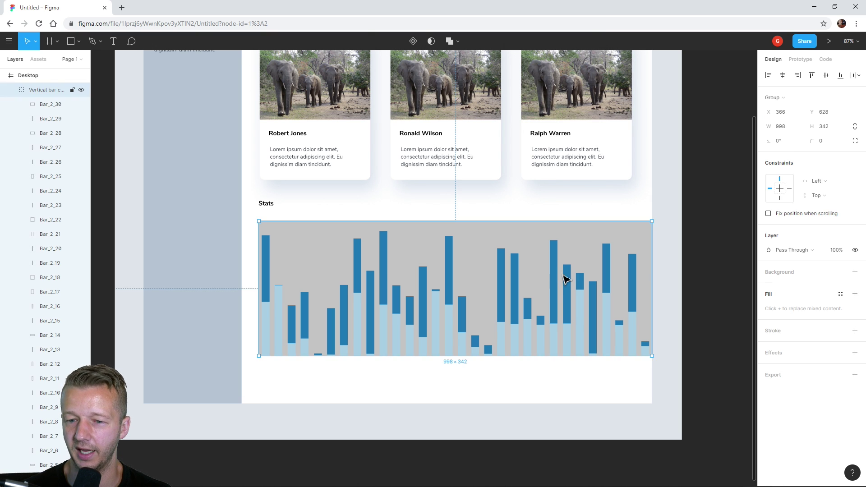
double_click(489, 245)
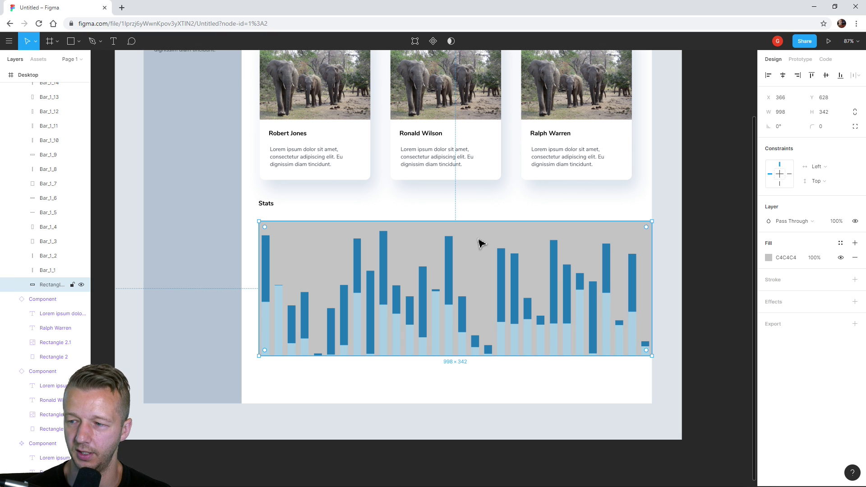
click(768, 257)
click(674, 283)
drag(658, 274, 651, 261)
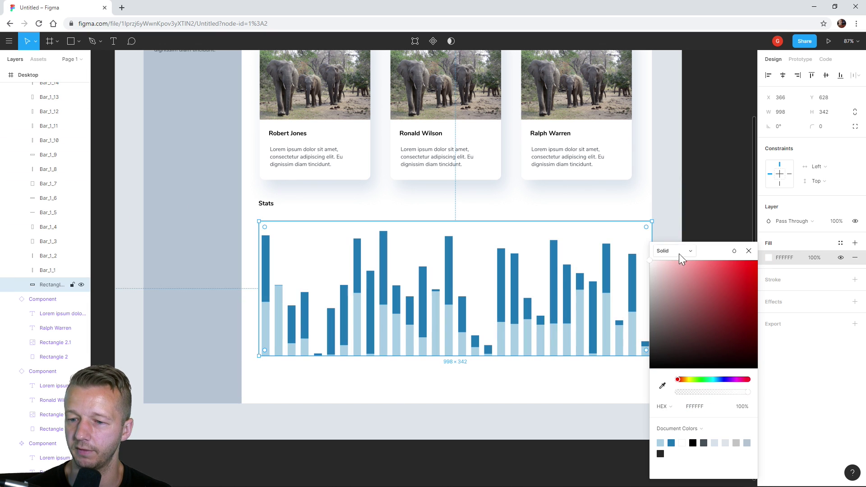
click(711, 216)
Try scaling the whole chart group down to about 610 × 209, and undo the resize
click(501, 291)
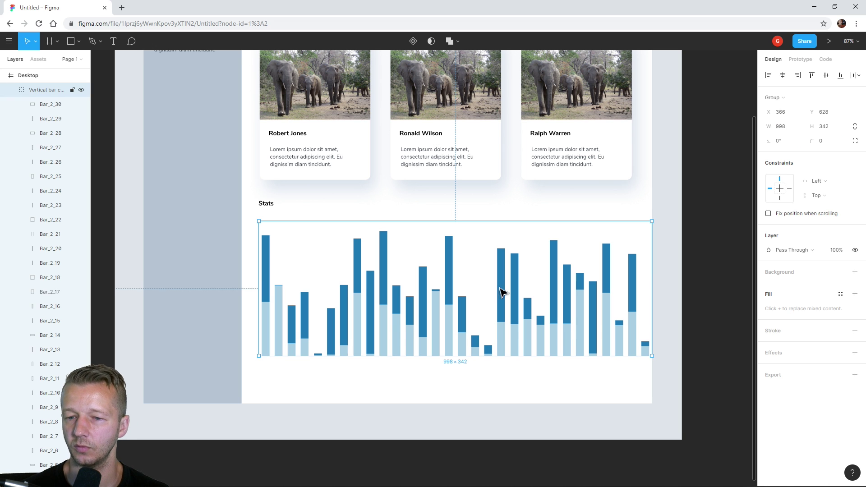
drag(653, 358, 489, 306)
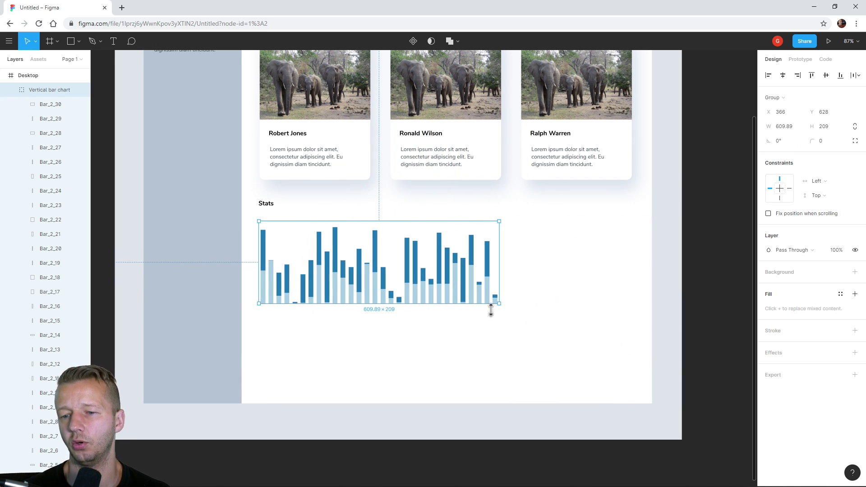
key(ctrl+z)
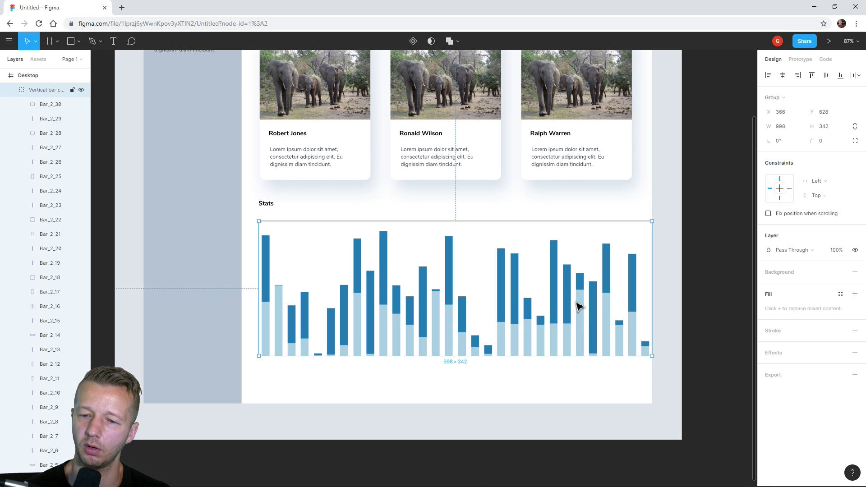
Undo the white background fill and the chart creation, back to the plain grey rectangle under Stats
key(ctrl+z)
key(ctrl+z)
key(ctrl+z)
key(ctrl+z)
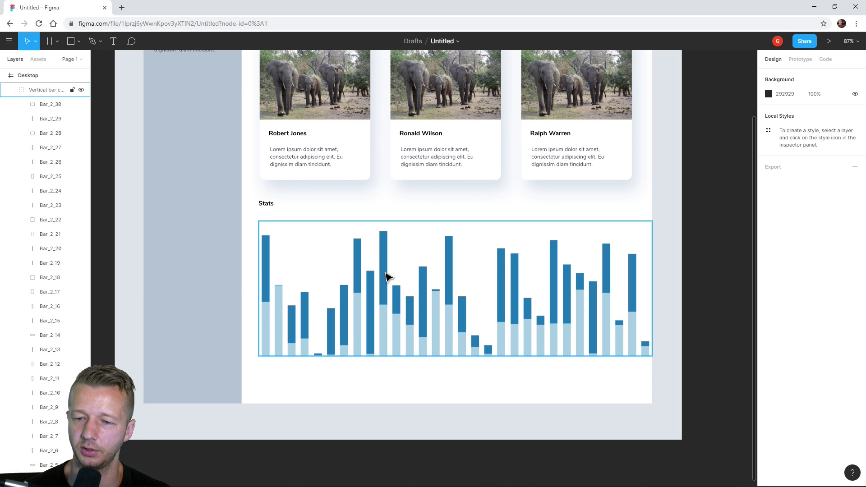
key(ctrl+z)
key(ctrl+z)
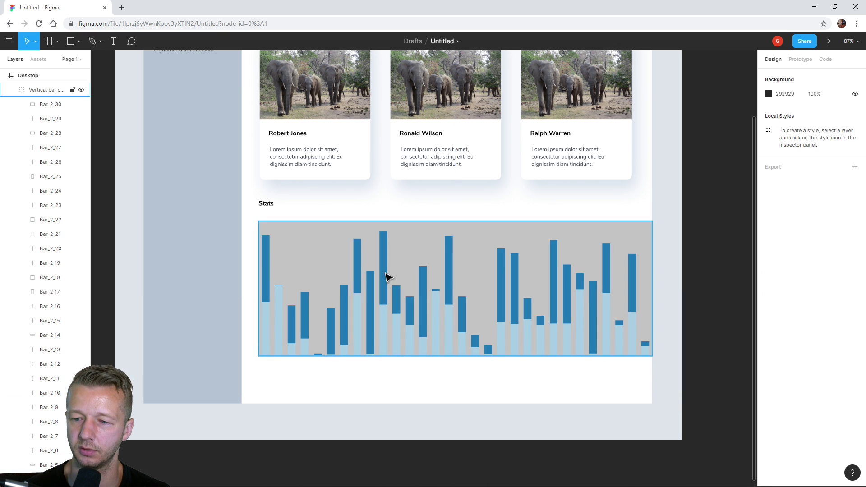
Run the Chart plugin again on the grey Stats rectangle and select the vertical bar chart type
right_click(387, 276)
mouse_move(469, 379)
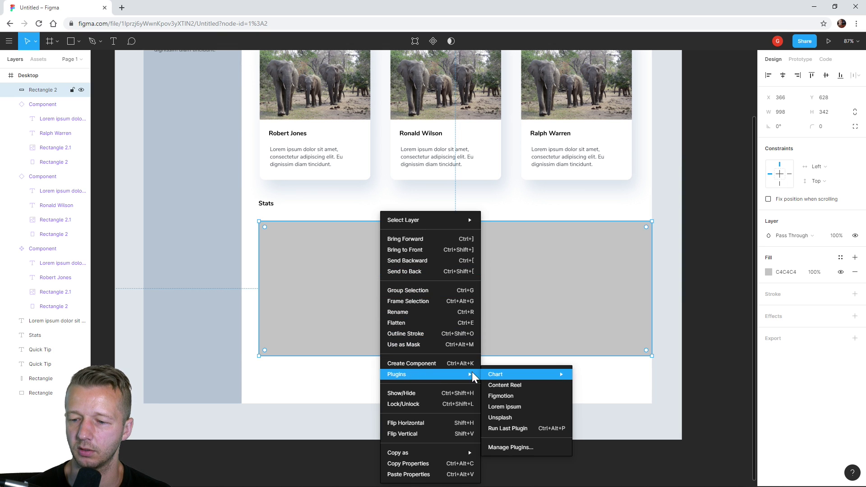
click(520, 426)
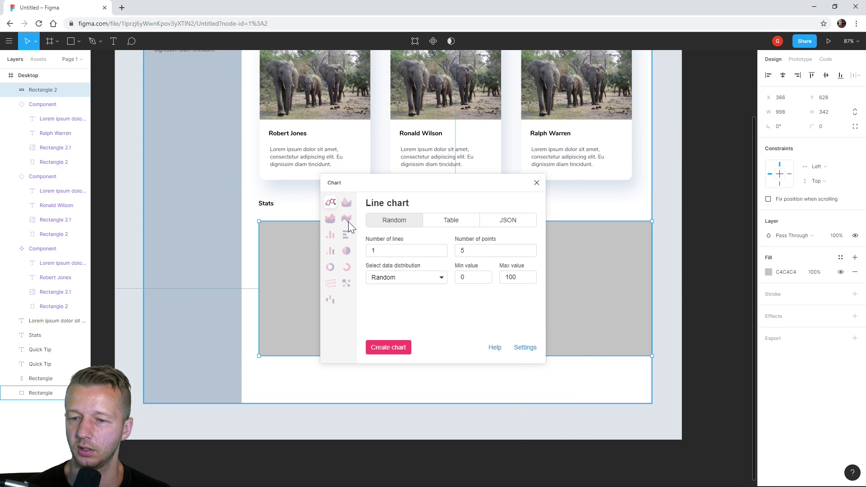
click(330, 234)
click(331, 251)
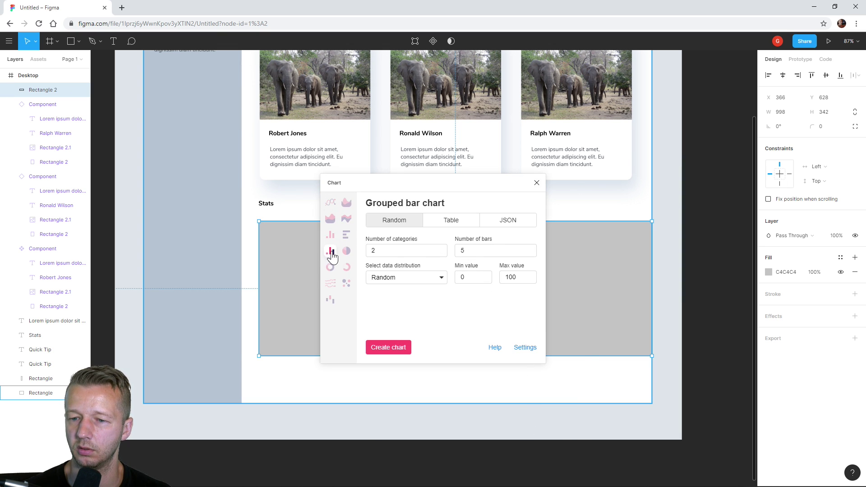
click(330, 235)
Create the vertical bar chart with 60 bars and 2 categories of random data, and close the plugin
drag(487, 251, 449, 252)
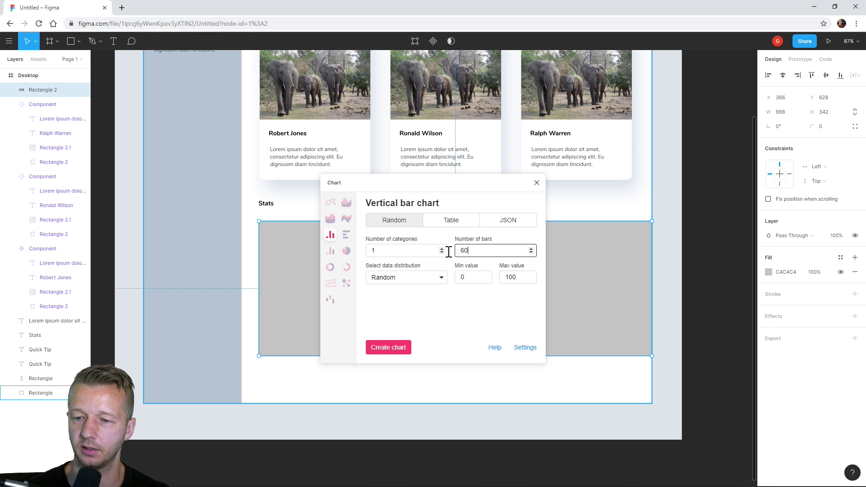
double_click(390, 251)
text(2)
click(387, 350)
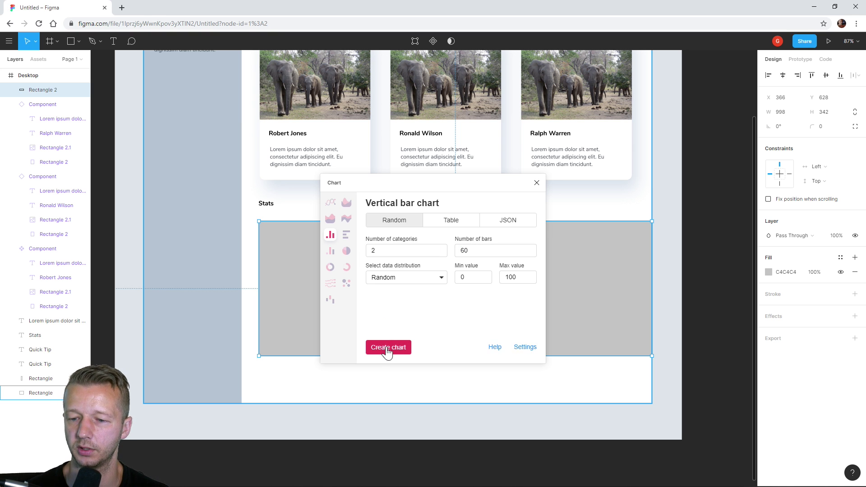
click(536, 183)
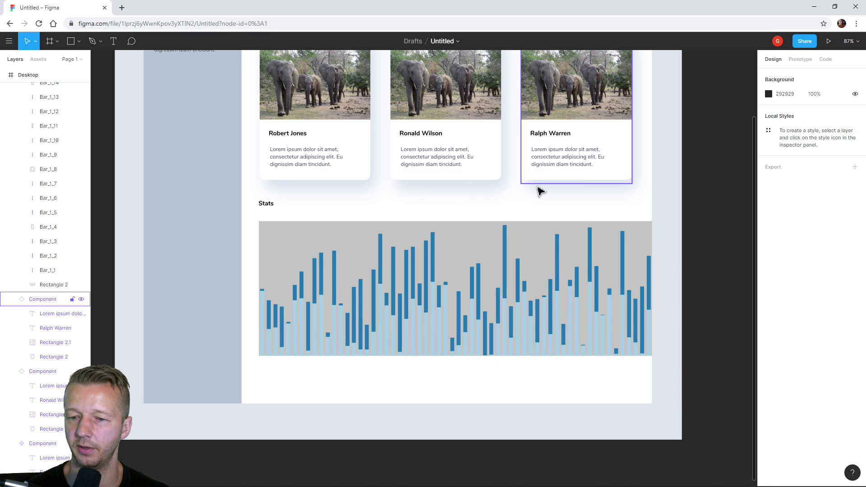
Set the fill of the grey rectangle behind the new chart's bars to FFFFFF, and deselect
click(547, 237)
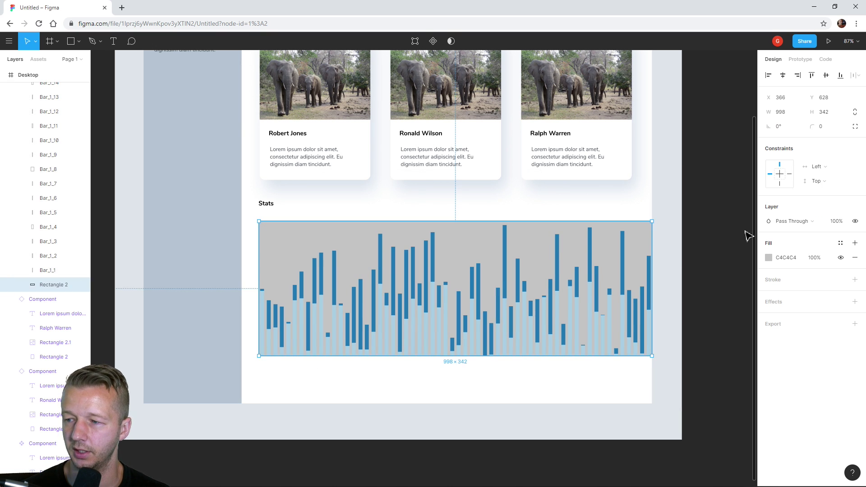
click(768, 258)
text(FFFFFF)
key(Return)
click(694, 230)
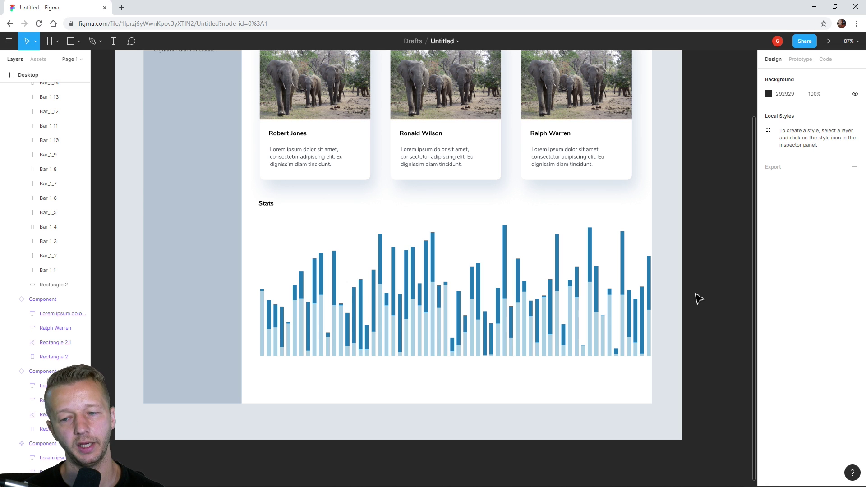
scroll(597, 288, up, 3)
scroll(598, 287, down, 2)
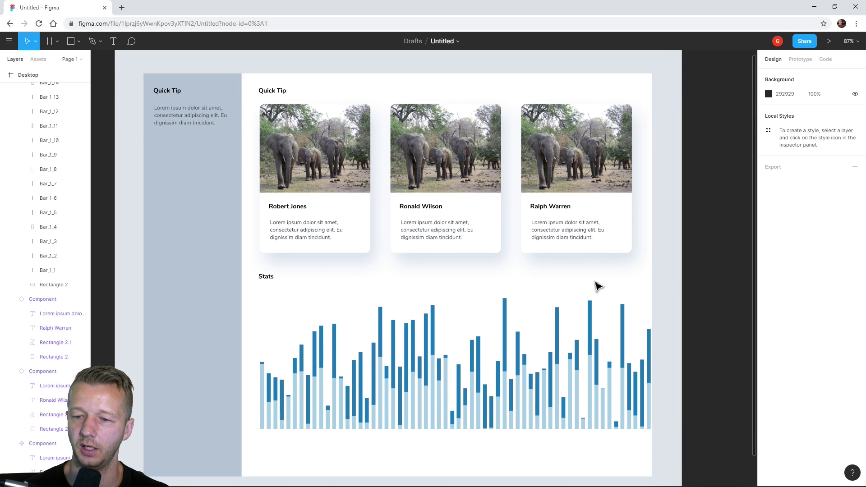
scroll(597, 286, down, 3)
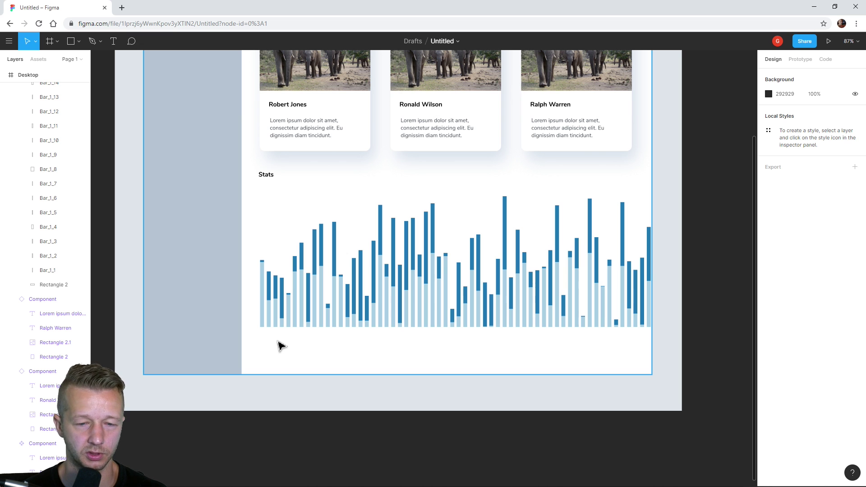
scroll(280, 346, up, 3)
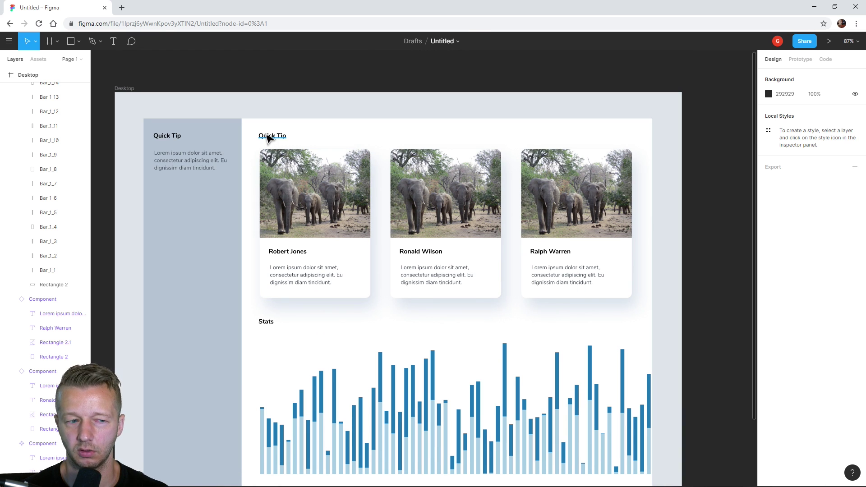
scroll(298, 167, down, 1)
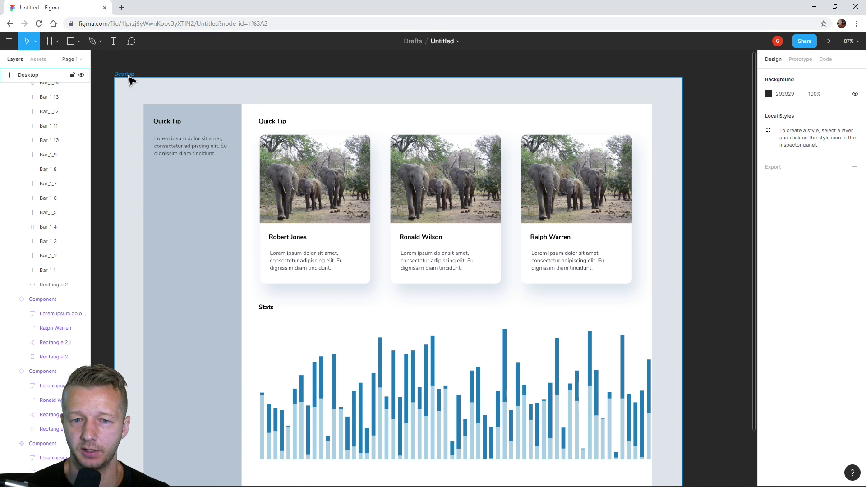
Duplicate the whole Desktop frame beside the original and bring both frames into view
click(129, 80)
key(ctrl+d)
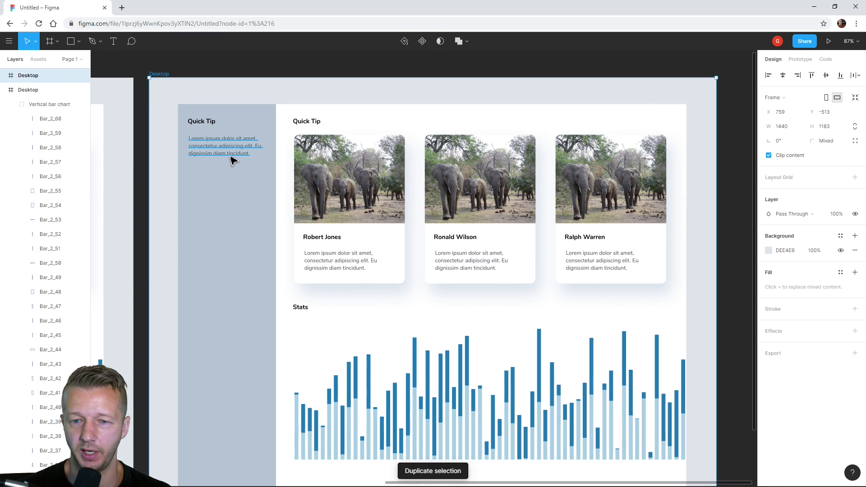
scroll(271, 171, right, 10)
scroll(331, 200, down, 5)
scroll(331, 200, down, 5)
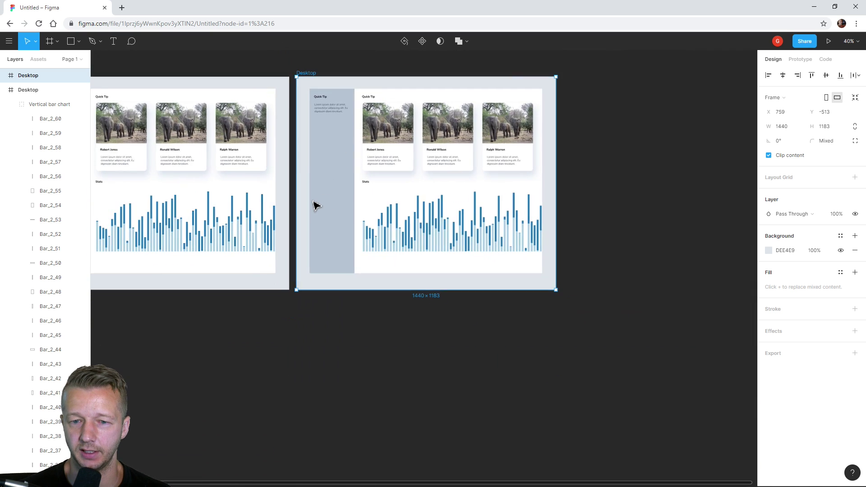
drag(226, 168, 315, 182)
scroll(351, 233, right, 5)
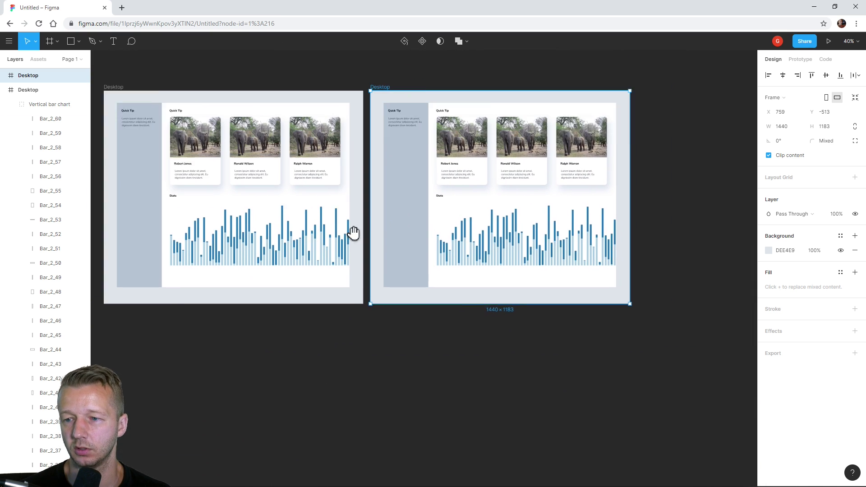
Run the Figmotion plugin on the duplicated Desktop frame, dismiss its welcome message and shift its window lower
scroll(408, 252, up, 1)
scroll(406, 251, up, 2)
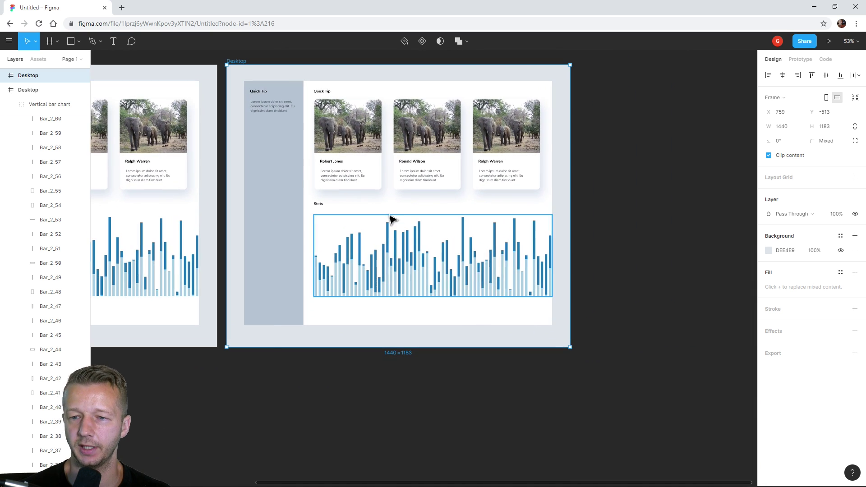
drag(392, 223, 363, 241)
scroll(366, 245, up, 1)
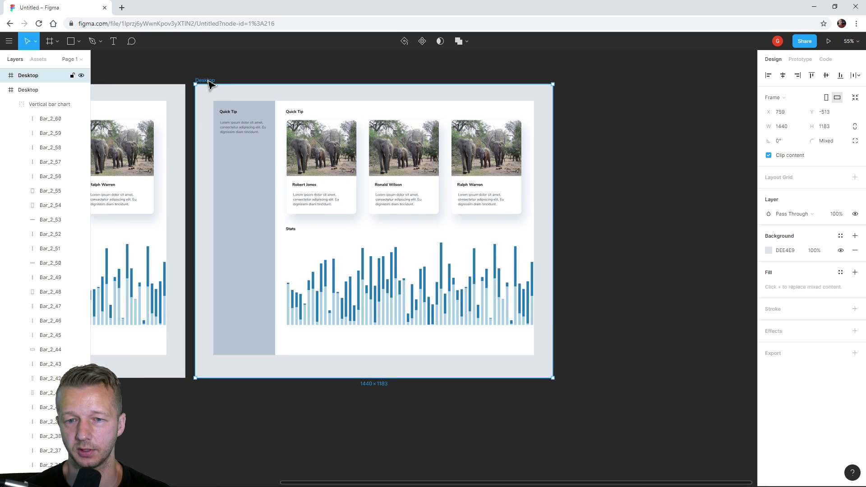
click(9, 42)
click(9, 41)
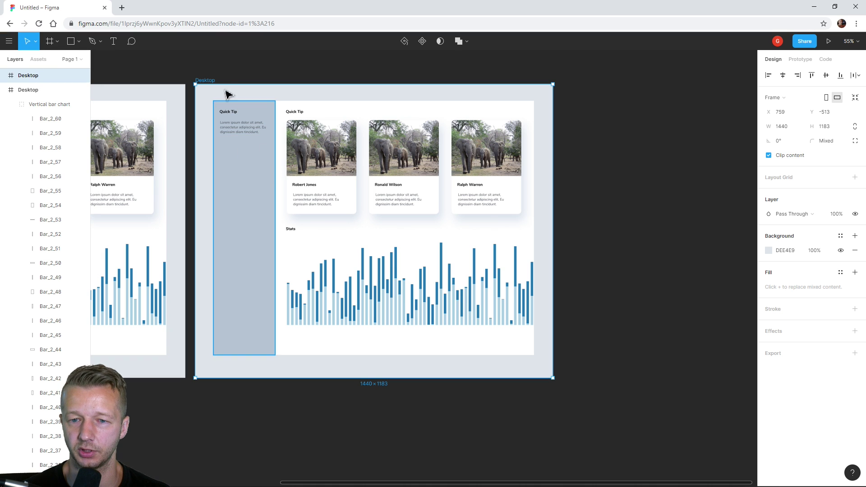
right_click(206, 81)
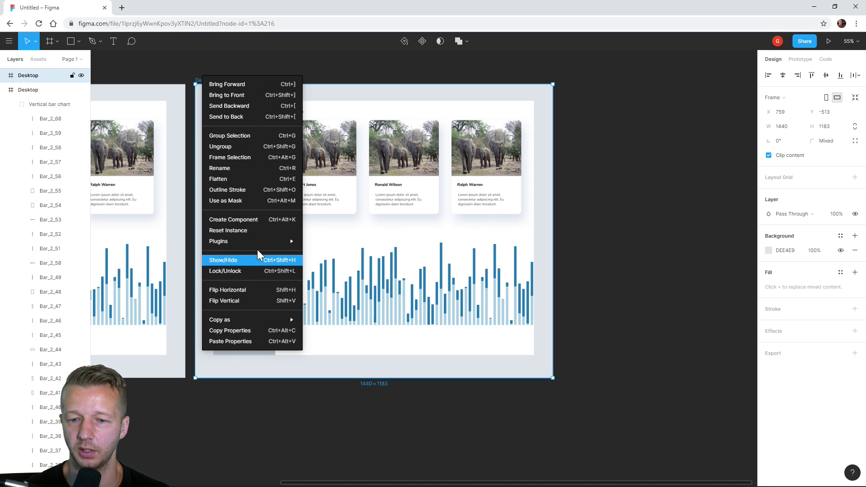
mouse_move(263, 246)
click(335, 263)
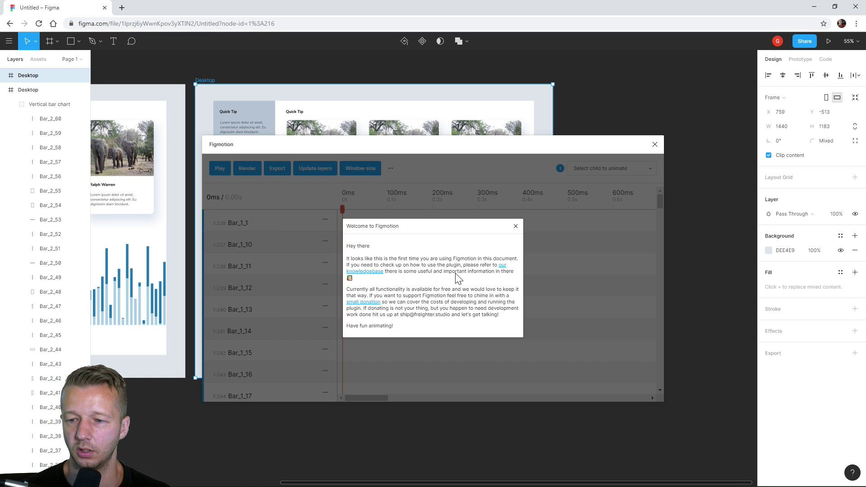
click(516, 226)
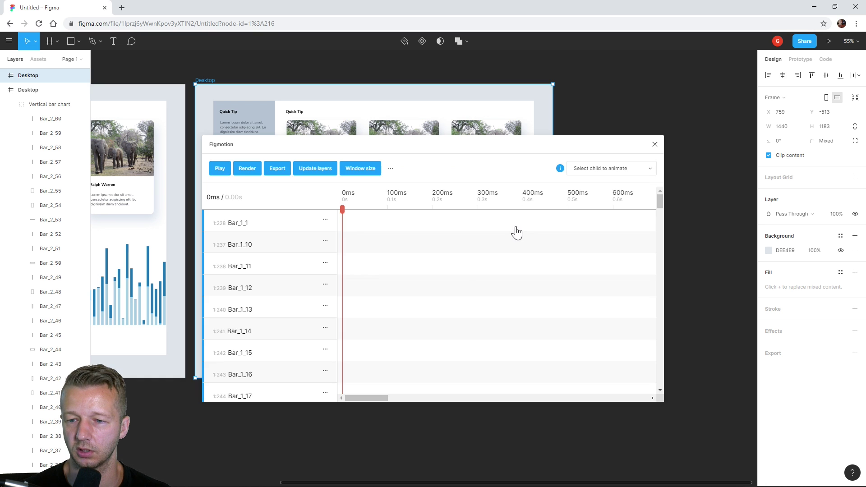
drag(285, 147, 225, 199)
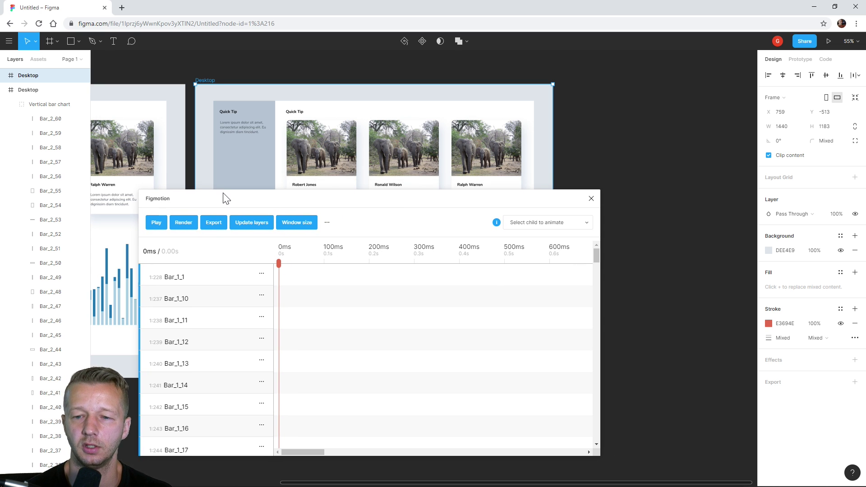
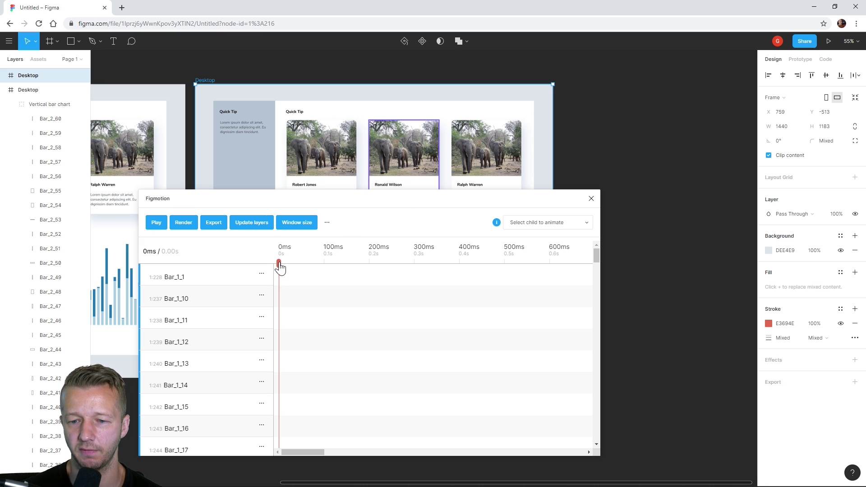
Uncover the duplicated frame's three cards and select each one to locate its layer in the Figmotion timeline
mouse_move(280, 266)
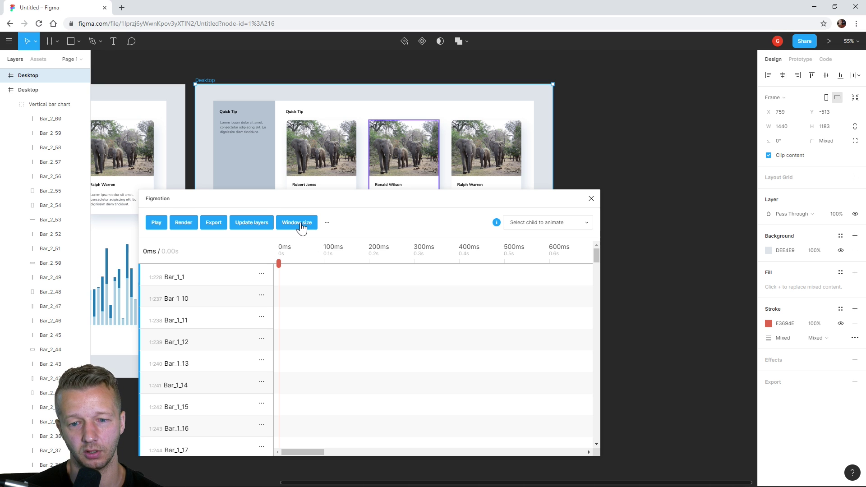
drag(347, 201, 359, 275)
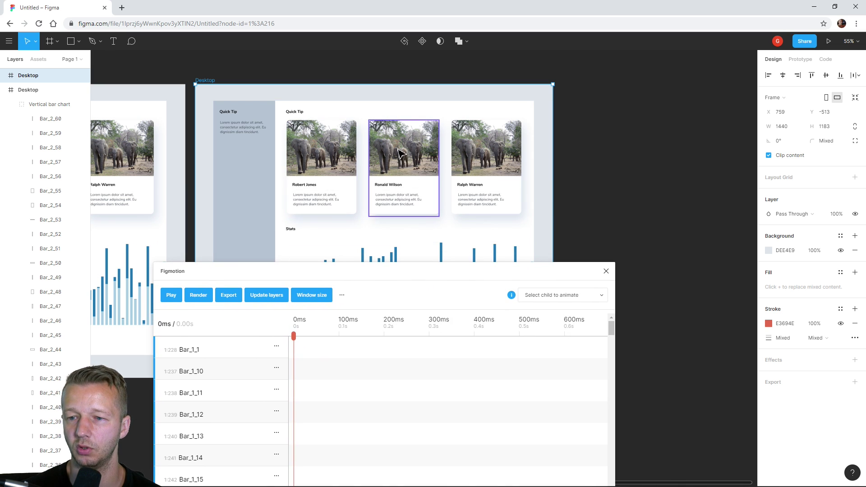
click(322, 155)
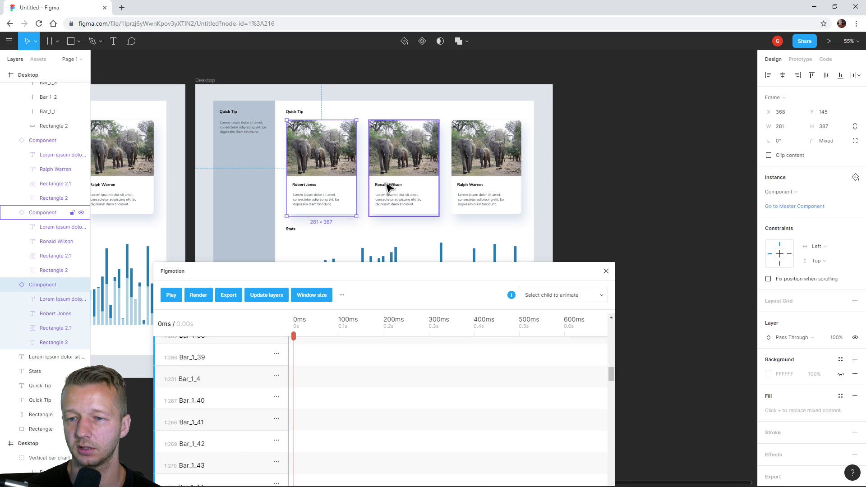
click(406, 165)
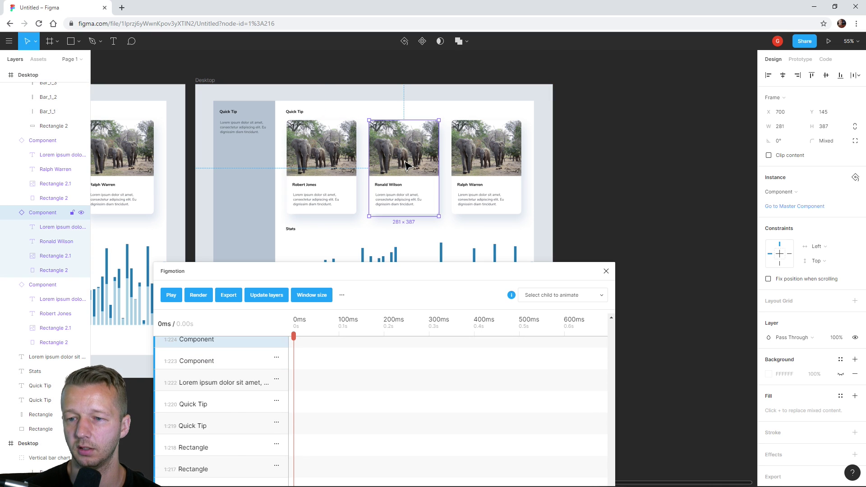
click(485, 153)
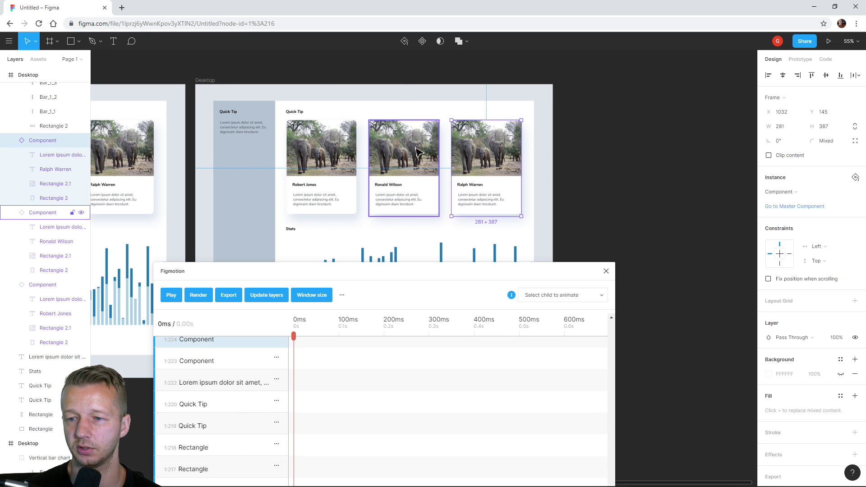
click(309, 156)
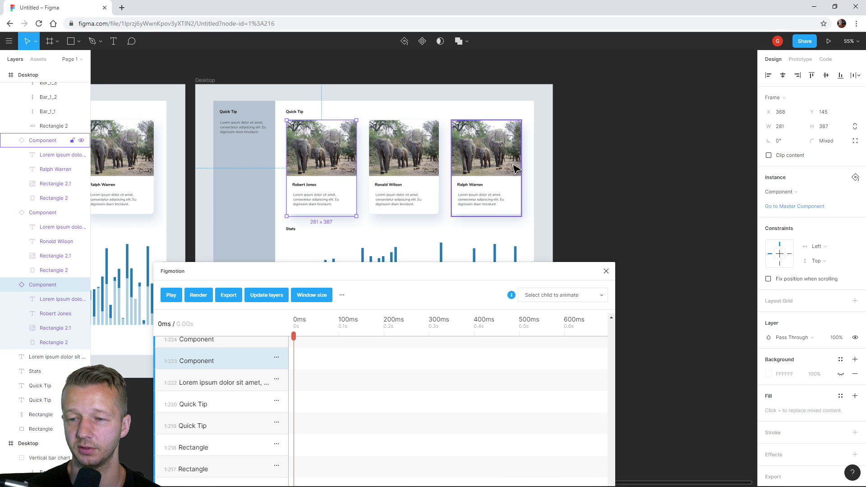
Reposition the Figmotion window below the duplicated frame's cards and enlarge the cards in view
drag(445, 272, 634, 212)
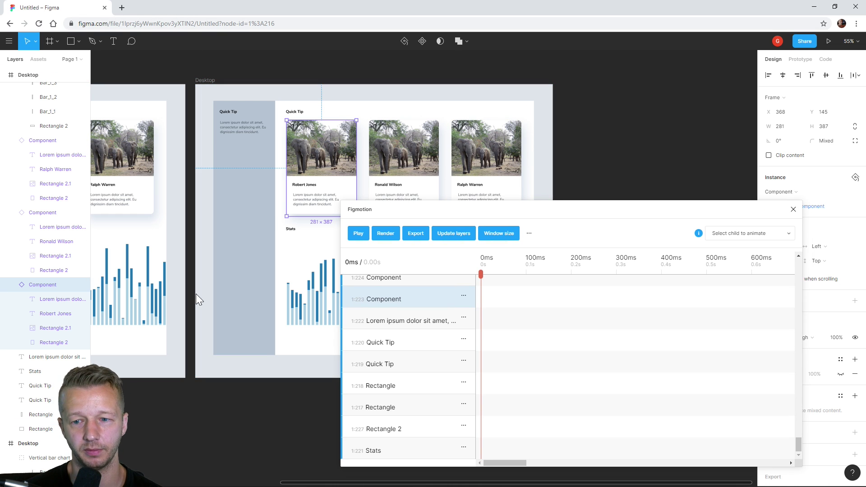
drag(406, 218, 379, 246)
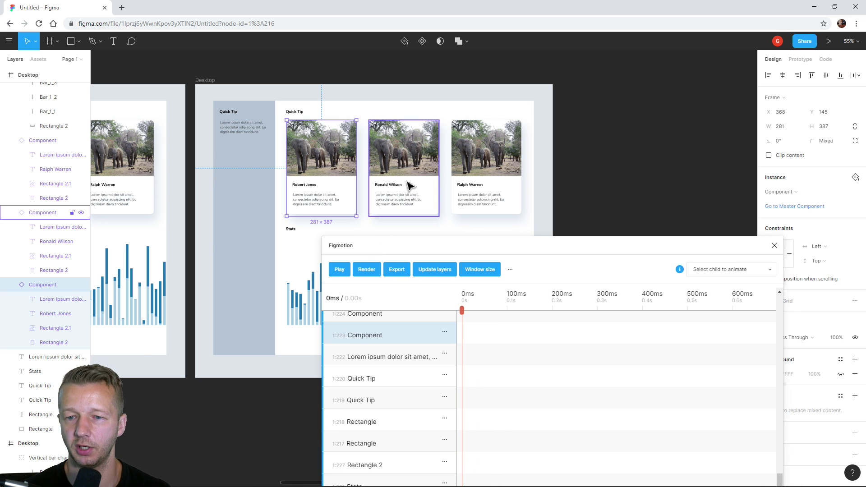
ctrl+scroll(417, 191, up, 3)
ctrl+scroll(419, 194, up, 2)
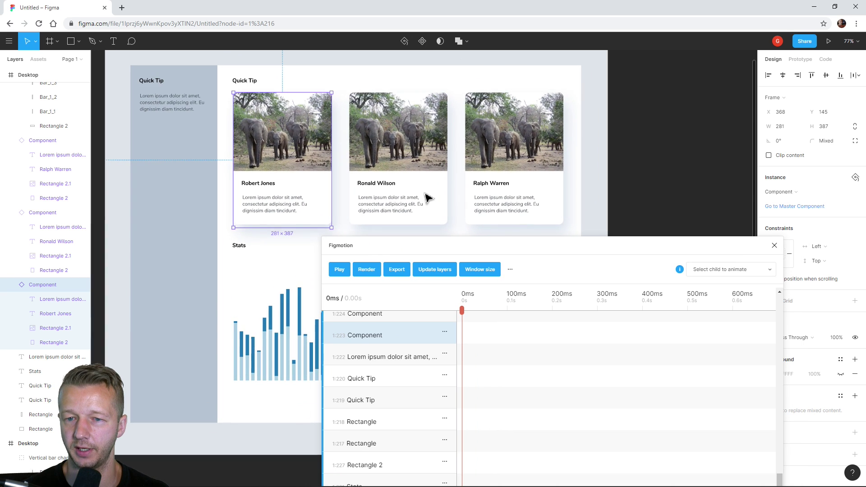
scroll(430, 193, right, 2)
drag(429, 184, 376, 185)
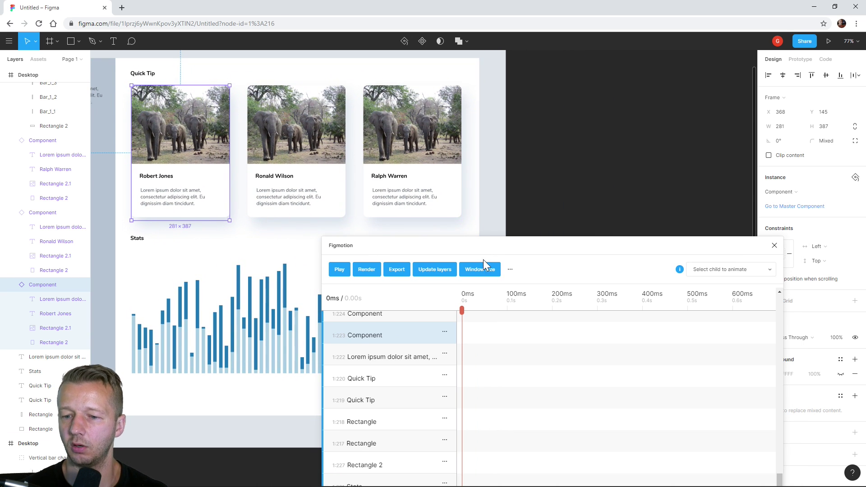
Select the middle card, expand its animation properties in Figmotion, and add an opacity keyframe at 0 ms
click(299, 149)
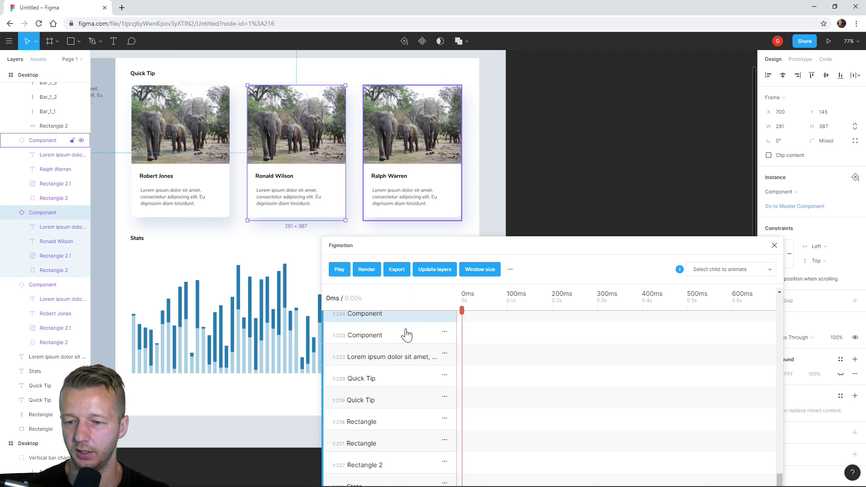
scroll(406, 332, up, 1)
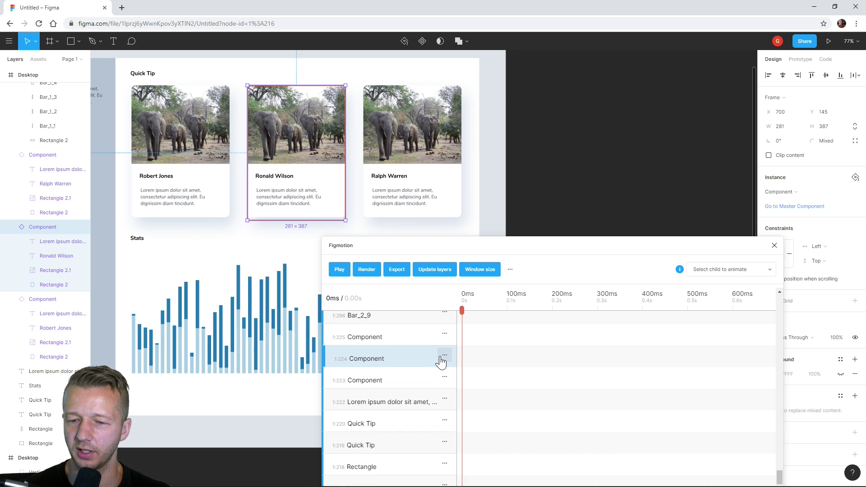
click(381, 364)
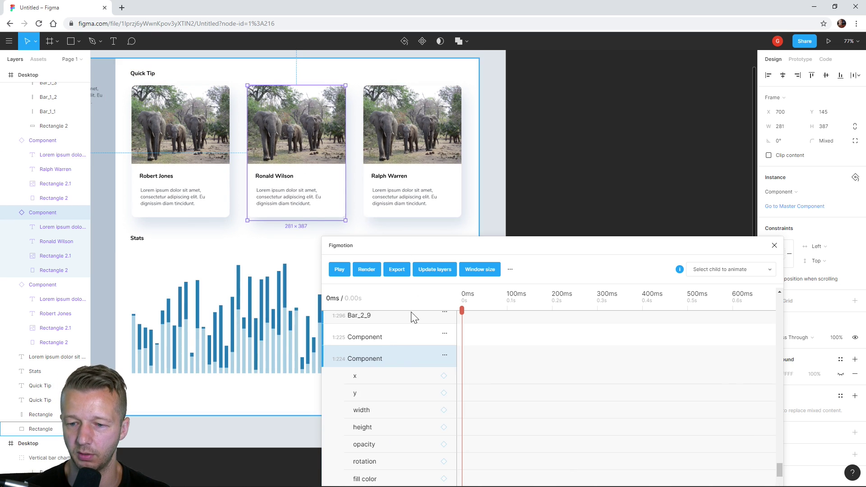
click(463, 314)
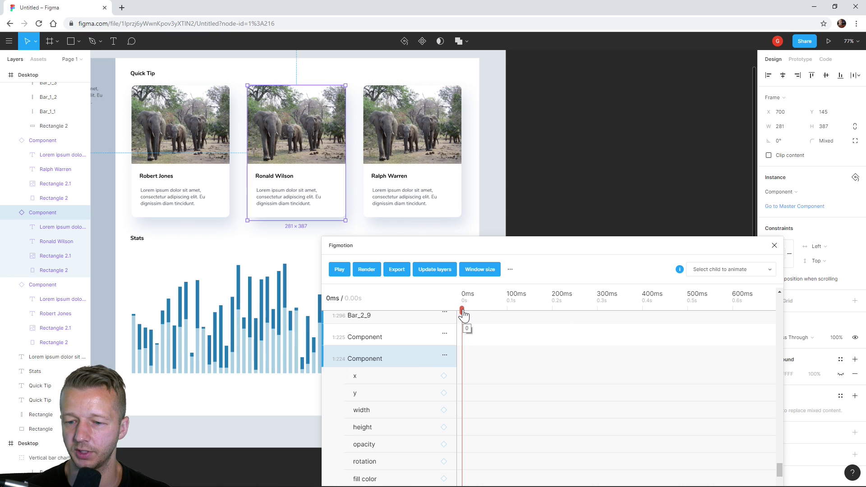
click(444, 445)
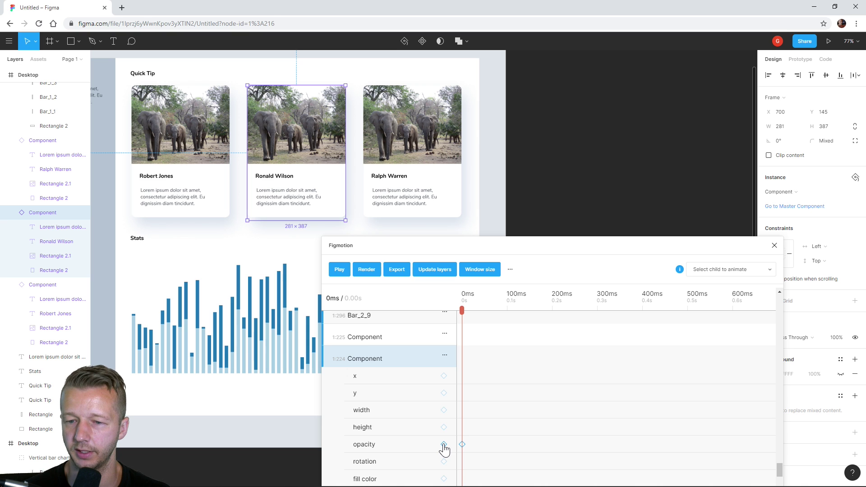
Move the Figmotion playhead to about 503 ms, set the middle card's opacity to 0%, and add a second opacity keyframe
drag(462, 316, 688, 317)
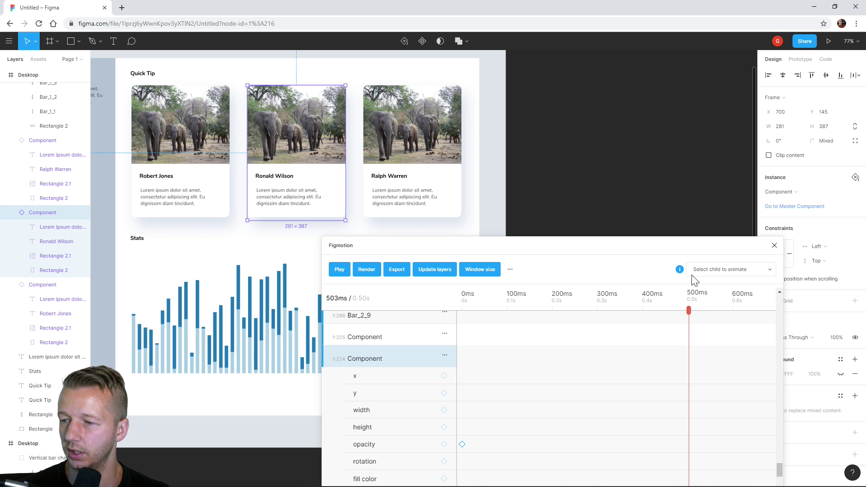
drag(669, 247, 567, 251)
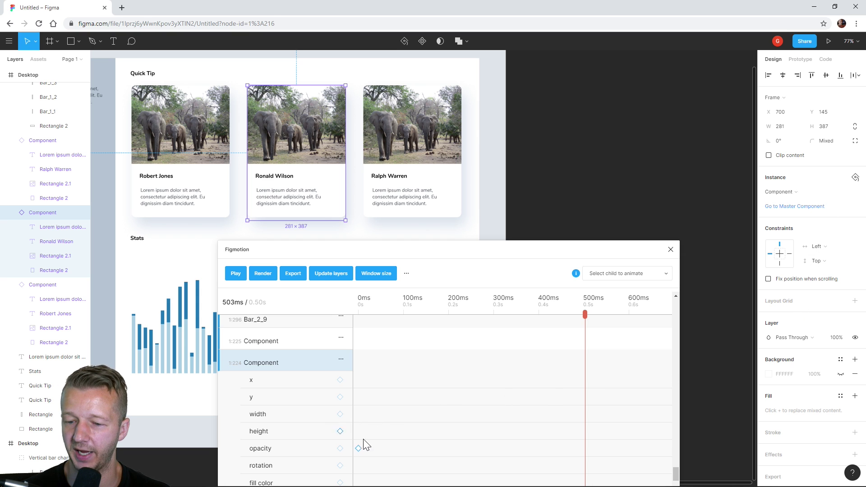
click(836, 338)
click(836, 341)
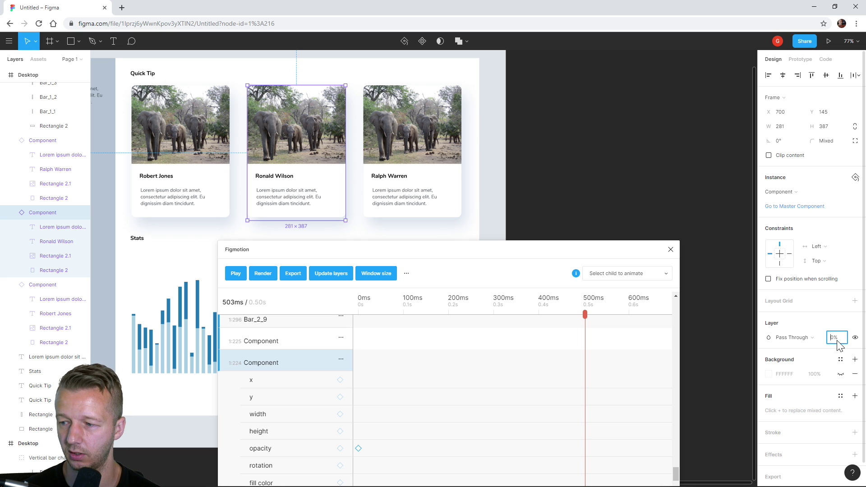
key(Return)
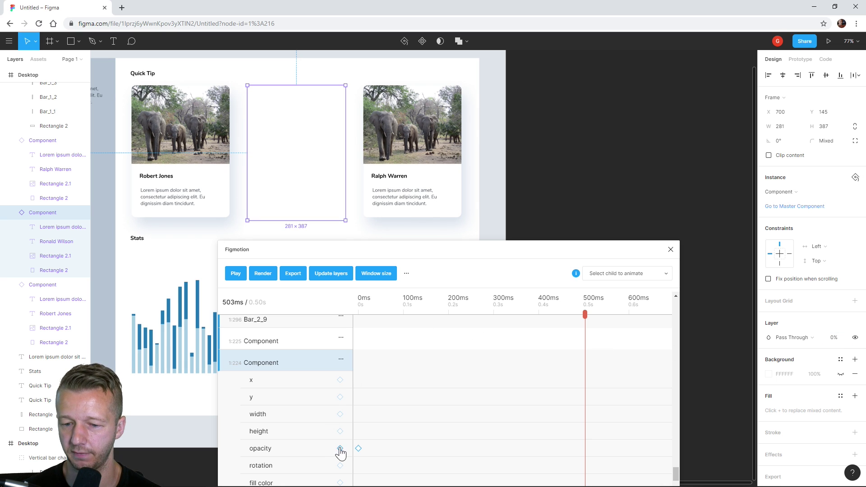
click(340, 449)
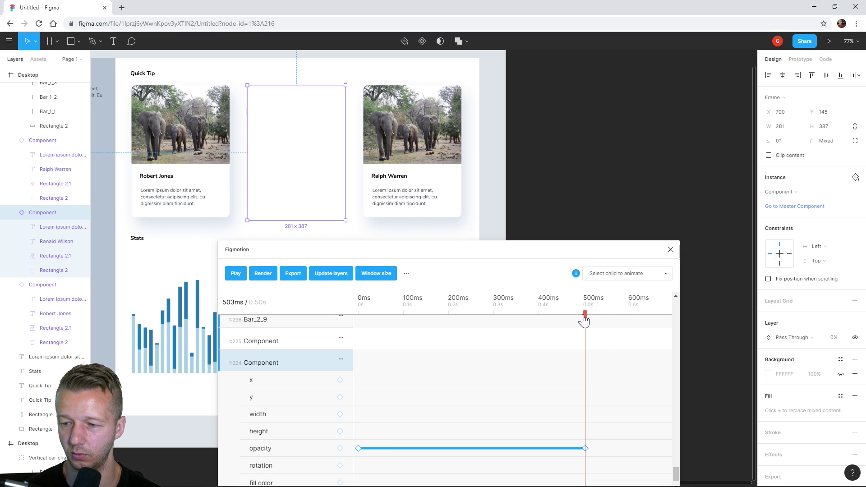
Remove the middle card's opacity keyframe at about 503 ms and inspect its remaining opacity keyframe at 0 ms
mouse_move(584, 318)
mouse_down()
mouse_move(354, 321)
mouse_move(585, 320)
mouse_up()
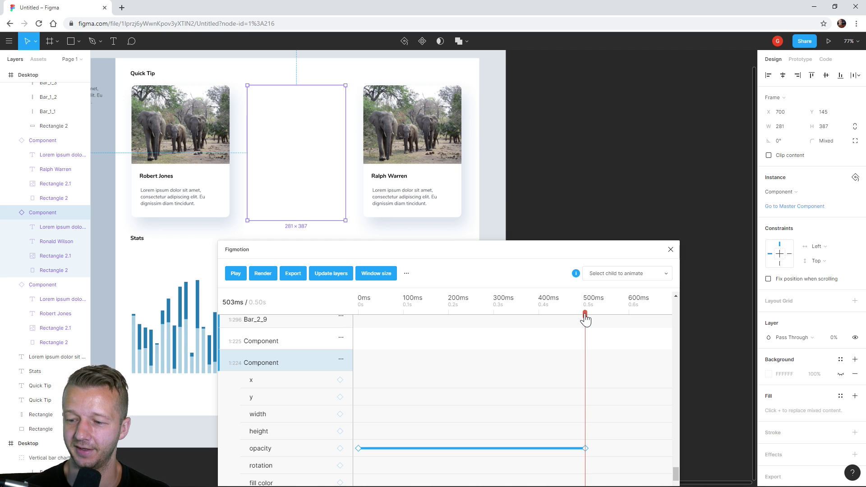
click(585, 448)
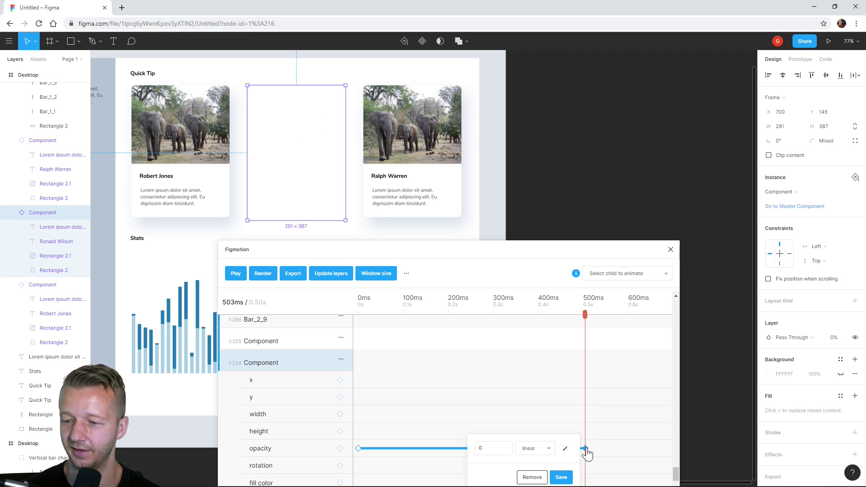
click(532, 477)
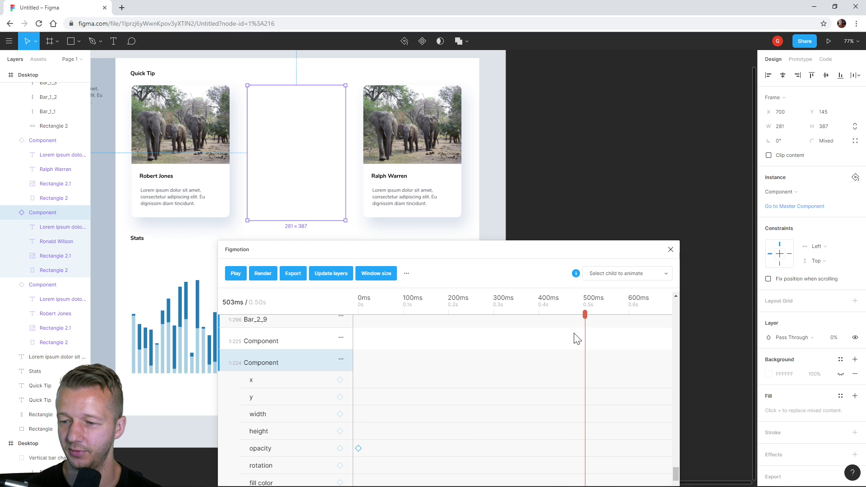
drag(584, 314, 339, 315)
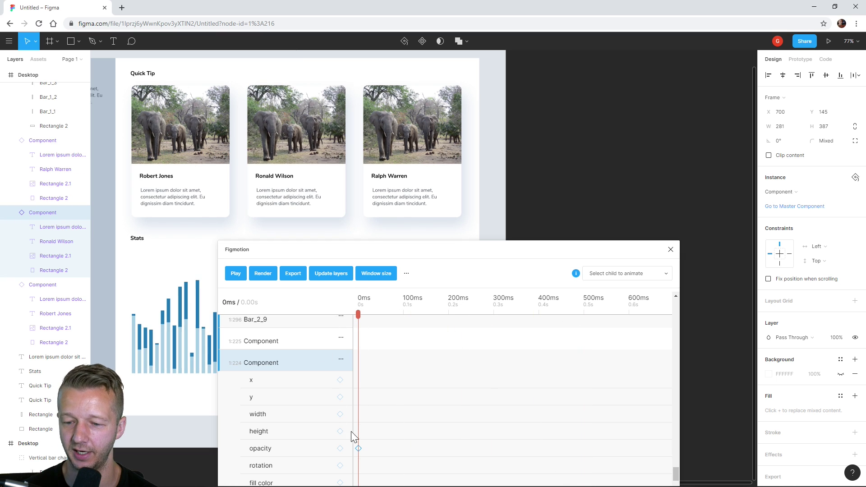
click(359, 450)
click(360, 450)
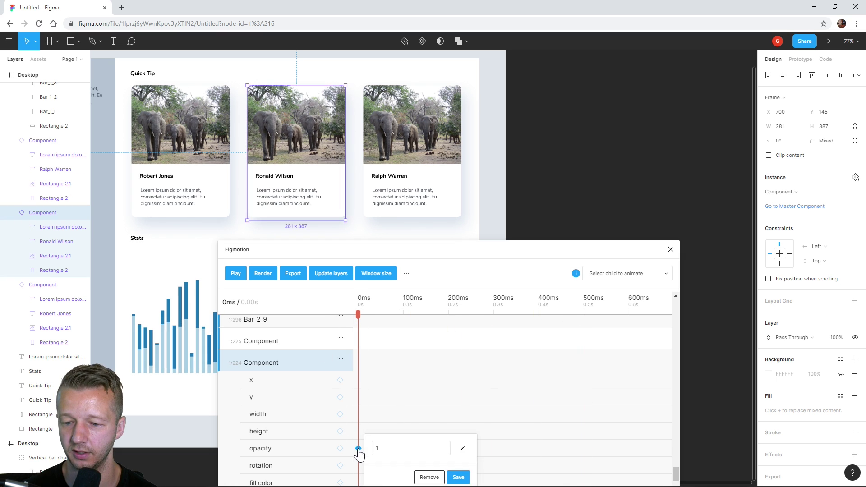
Add an opacity keyframe at about 501 ms, set the middle card's layer opacity to 0%, and preview the animation from 0 ms
drag(359, 316, 585, 320)
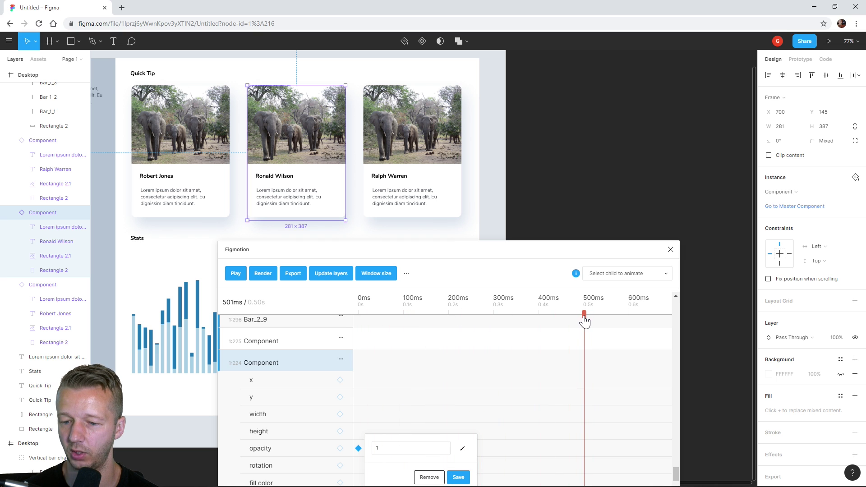
click(340, 449)
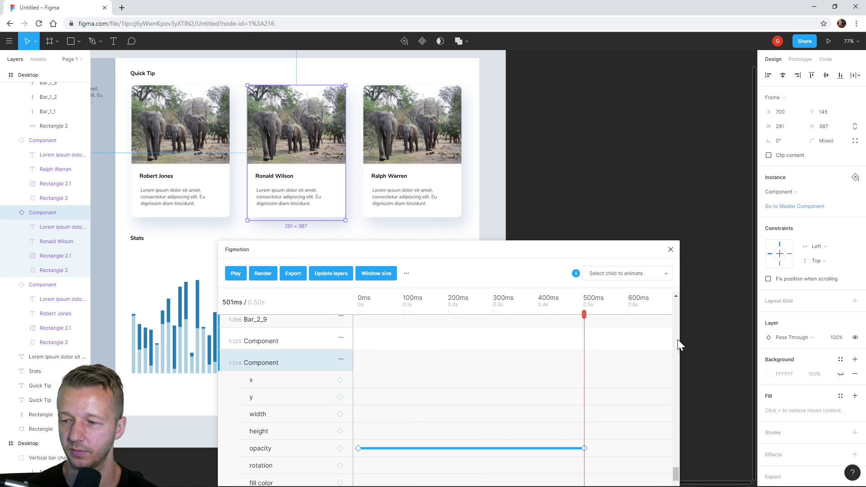
click(836, 339)
text(0)
key(Return)
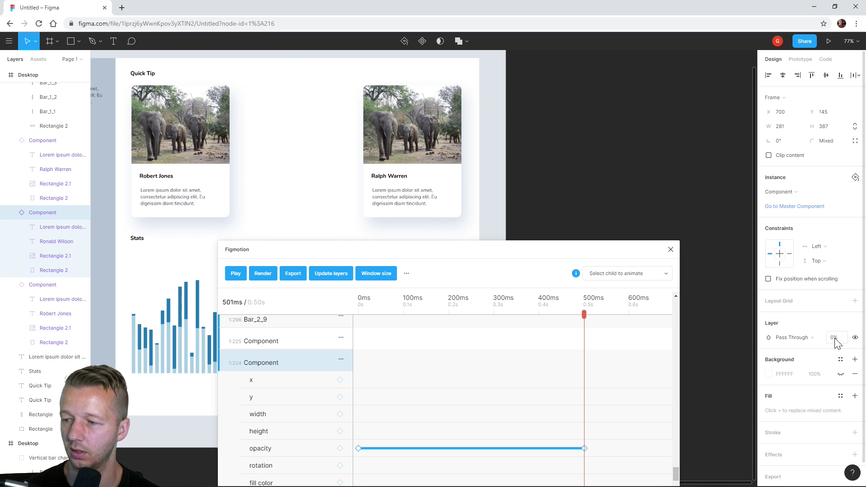
drag(584, 315, 338, 332)
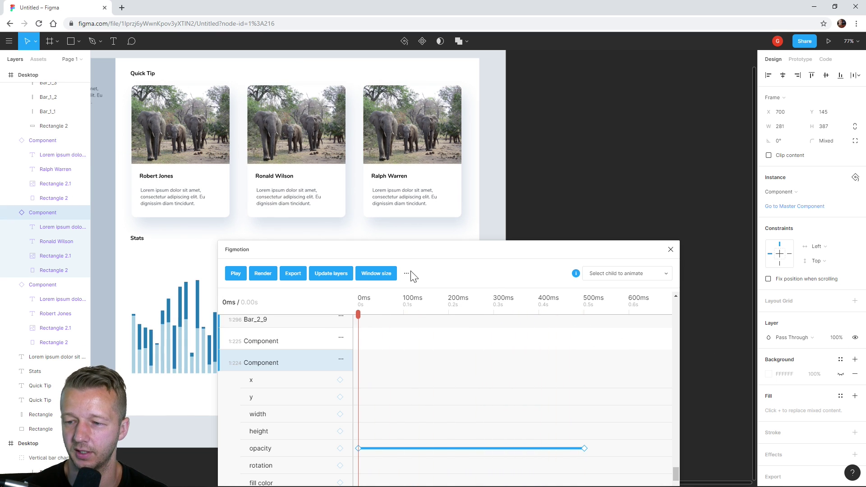
click(230, 274)
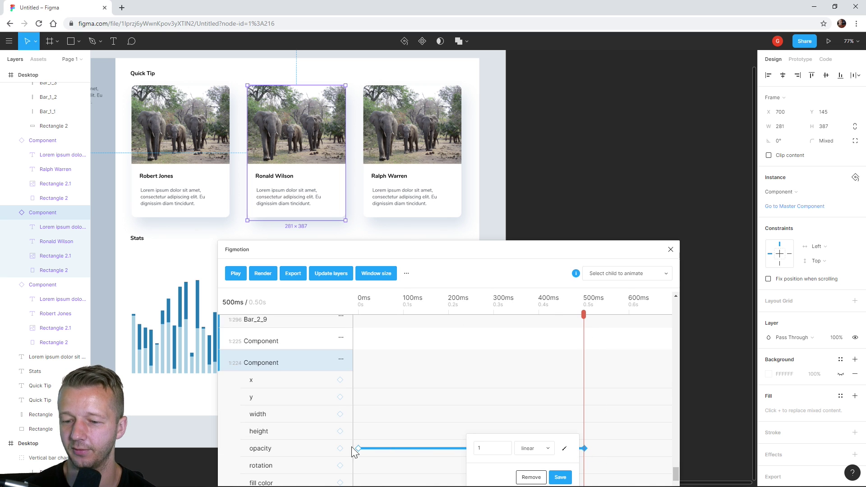
Remove both of the middle card's opacity keyframes and return the playhead to 0 ms
click(531, 477)
click(358, 448)
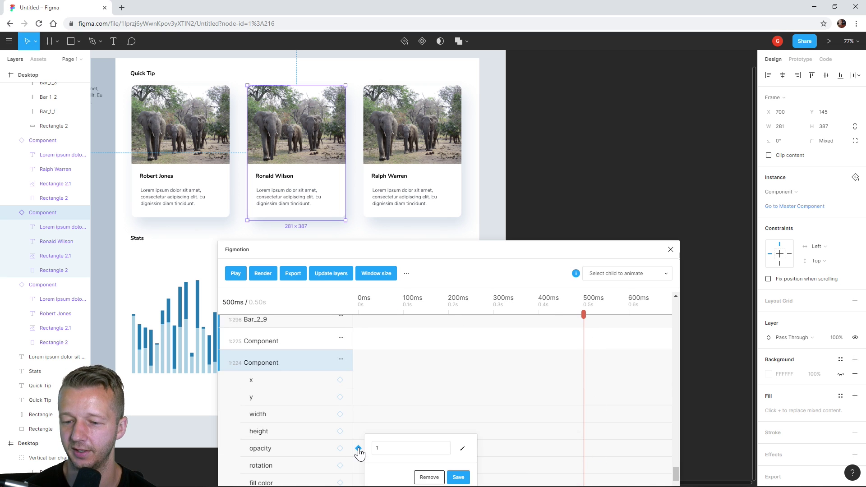
click(428, 477)
click(358, 316)
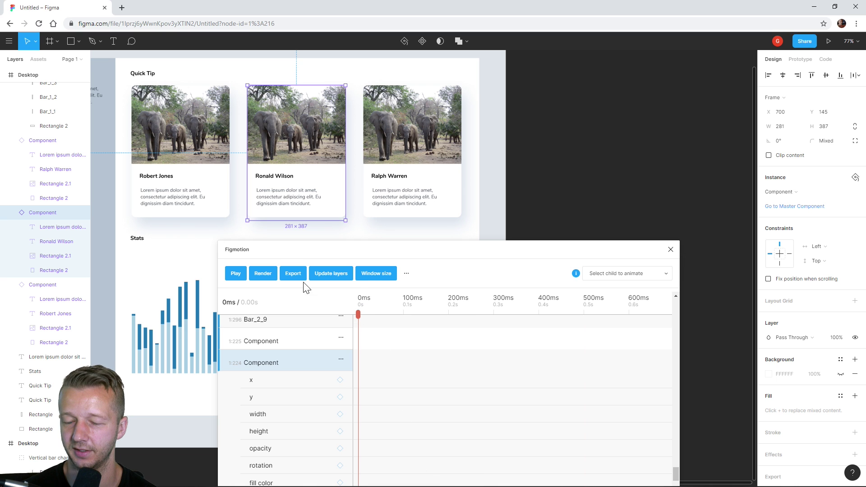
Add opacity keyframes for the middle card at 0 ms and about 502 ms, and set its layer opacity to 0%
click(340, 449)
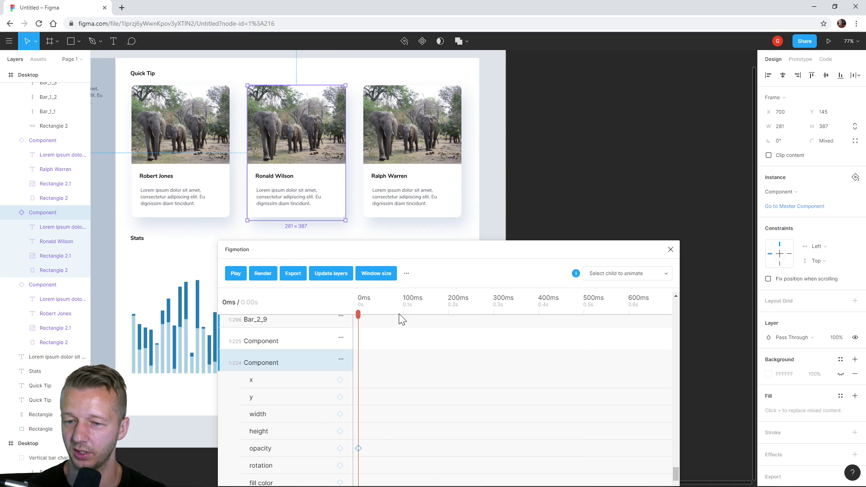
drag(358, 318, 584, 315)
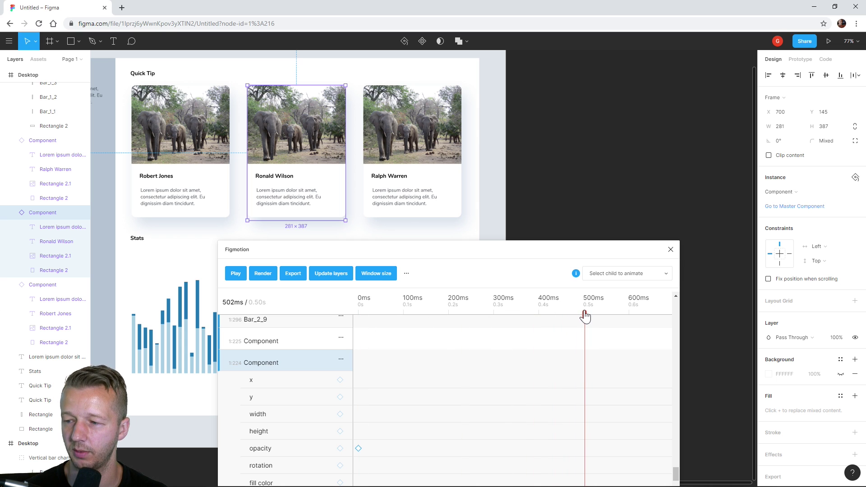
click(340, 449)
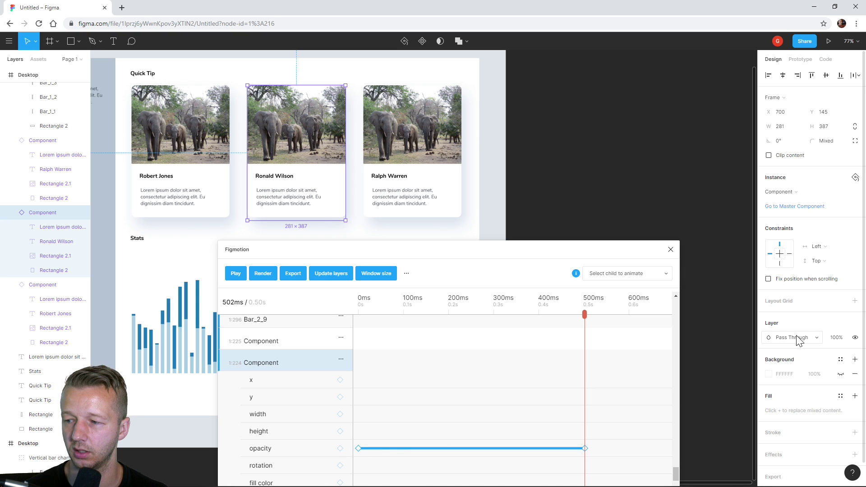
click(835, 337)
click(836, 338)
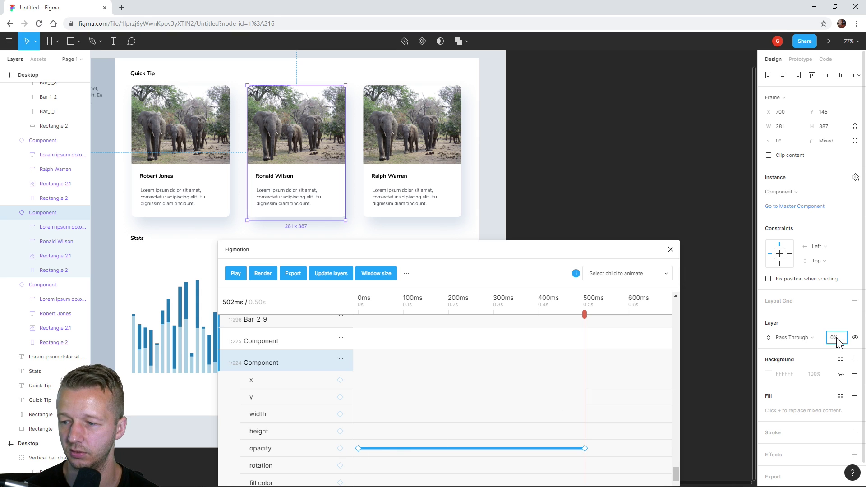
key(Return)
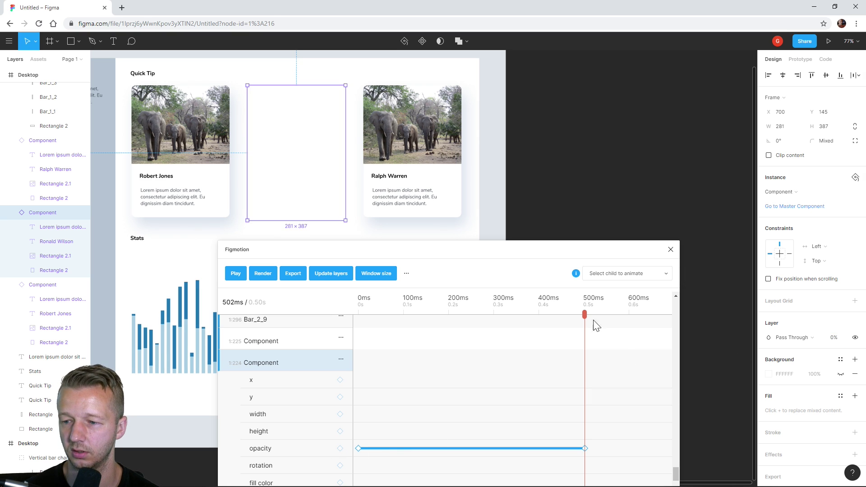
Preview the animation from 0 ms and set the middle card's opacity keyframe at about 502 ms to 0
drag(584, 318, 358, 316)
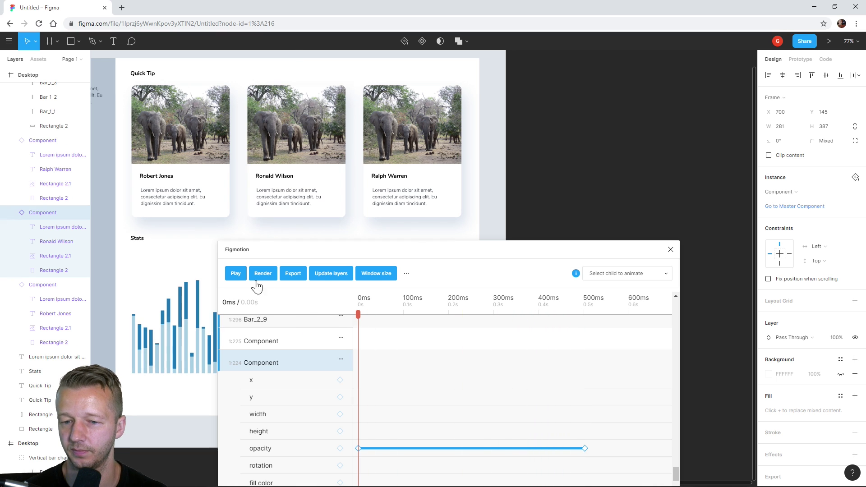
click(236, 278)
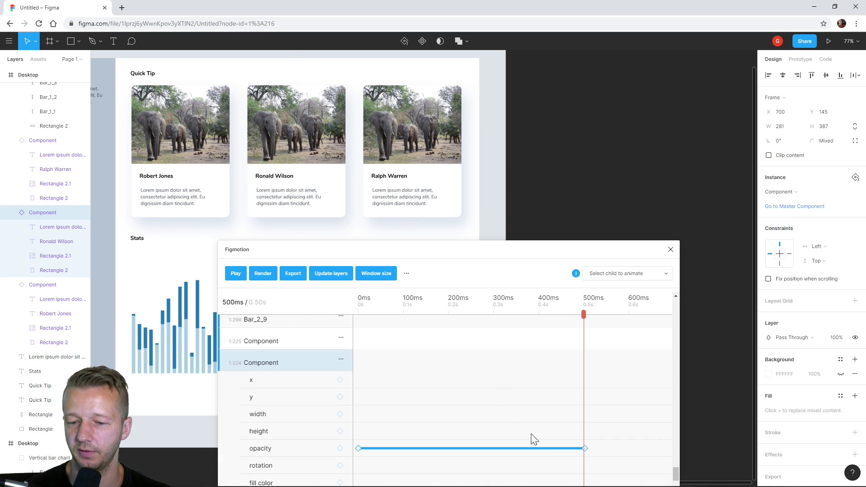
click(585, 448)
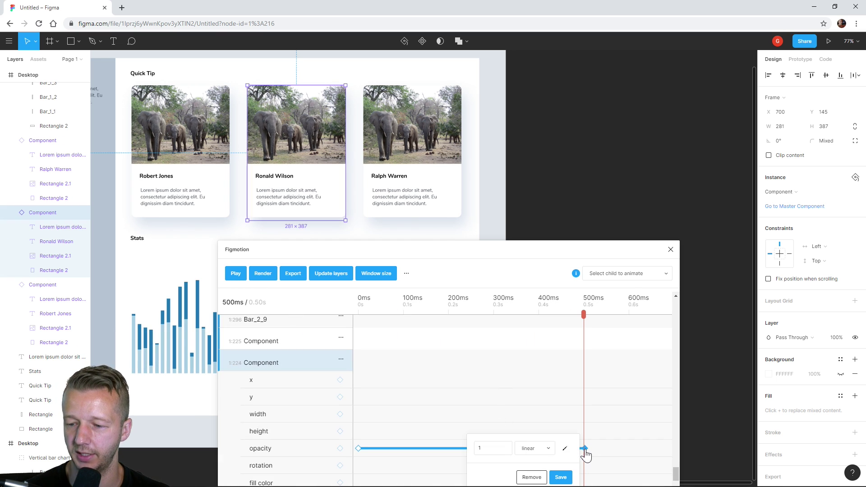
double_click(482, 450)
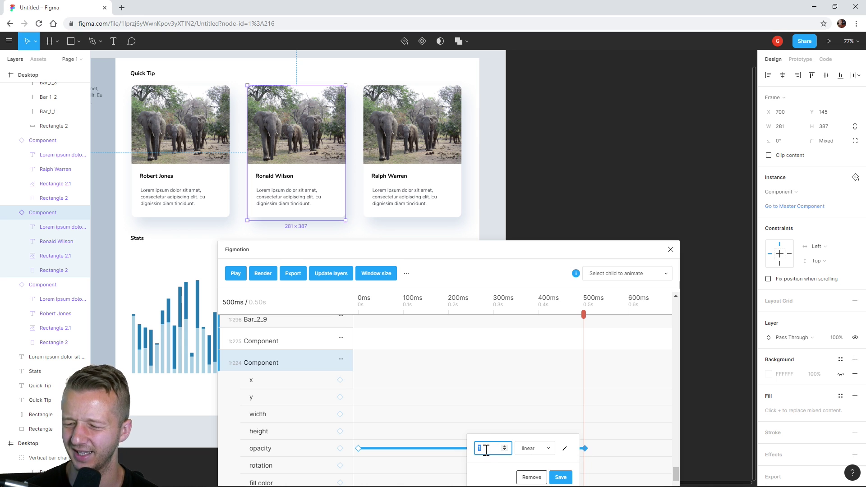
text(0)
click(555, 478)
Play the middle card's opacity animation several times from 0 ms and return the playhead to the start
drag(581, 315, 356, 314)
click(236, 274)
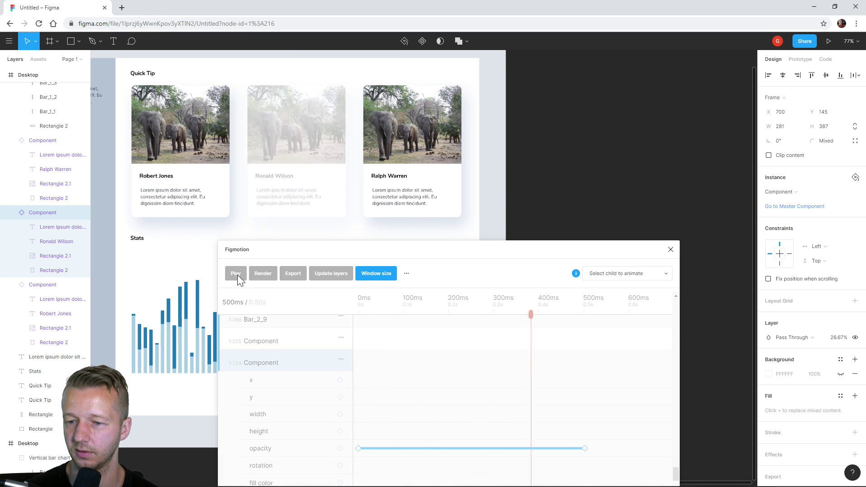
click(357, 307)
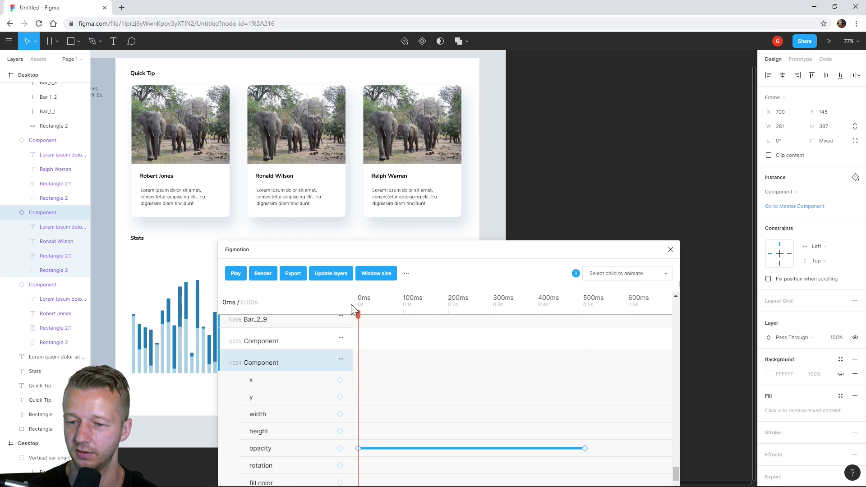
click(235, 273)
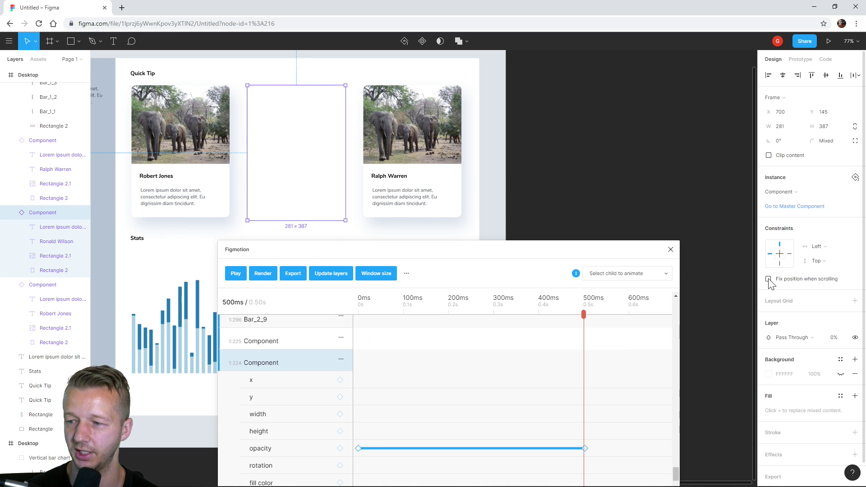
click(358, 303)
click(234, 275)
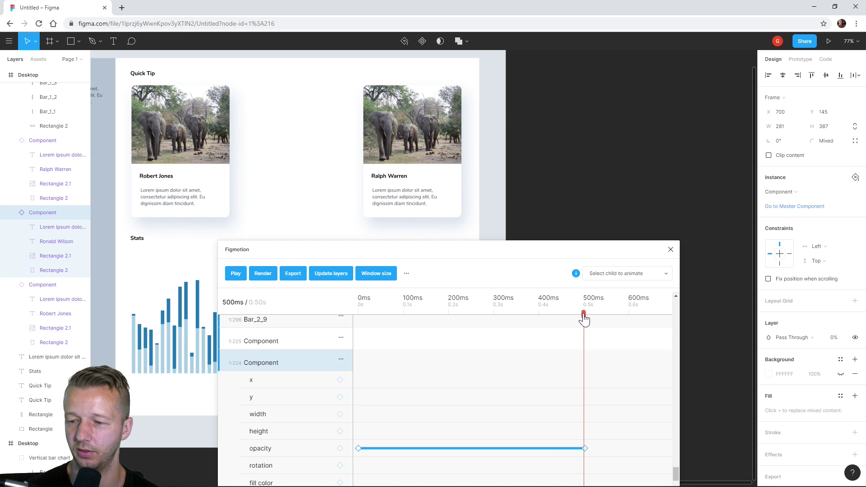
drag(584, 315, 361, 314)
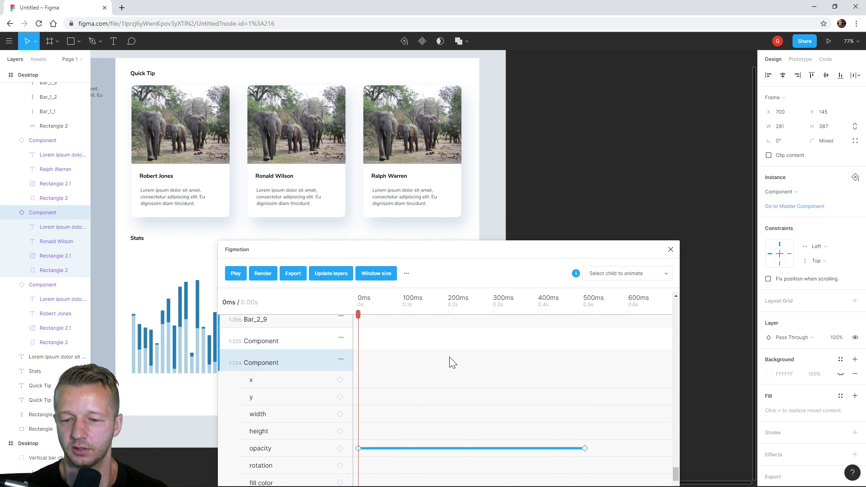
Expand the rightmost card's animation properties in Figmotion and add opacity keyframes at 0 ms and about 501 ms
click(240, 368)
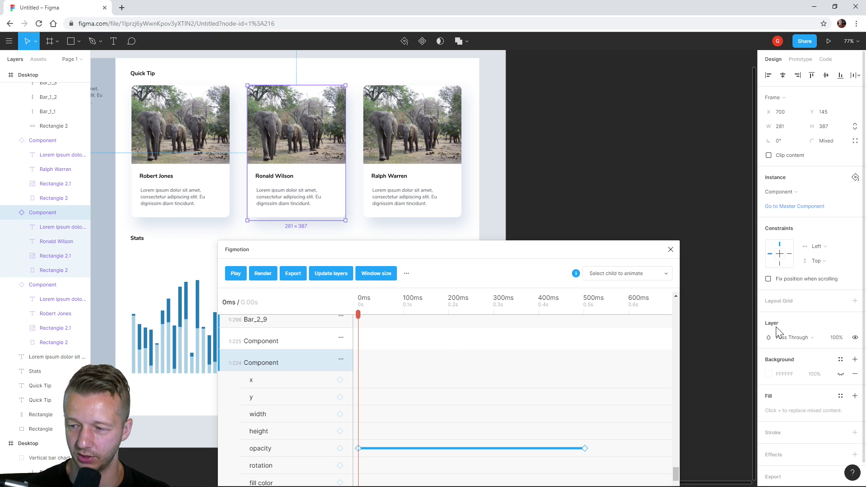
click(336, 342)
scroll(313, 386, down, 1)
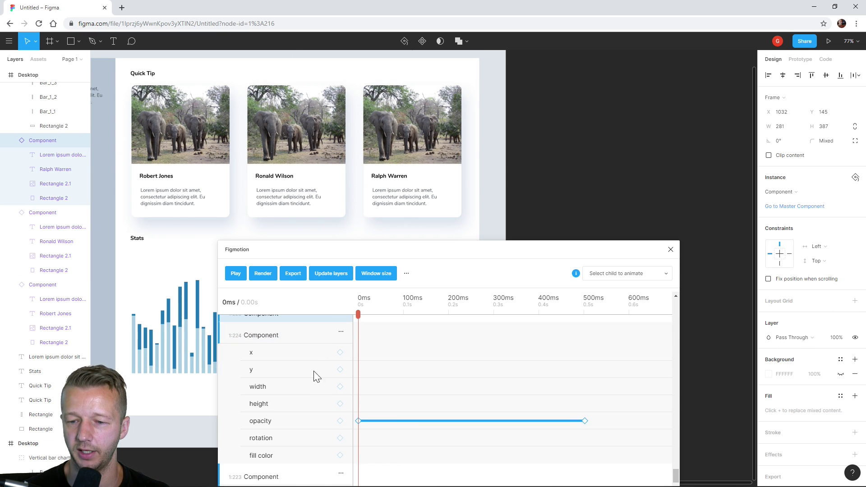
scroll(321, 346, up, 2)
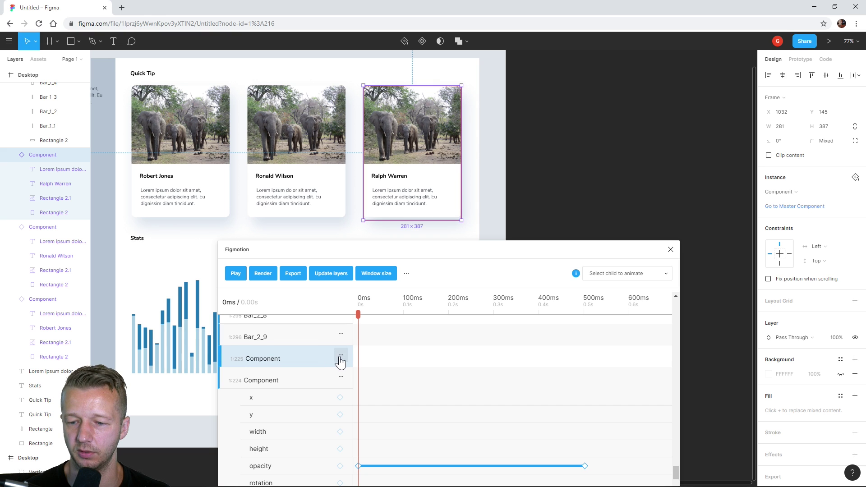
click(341, 356)
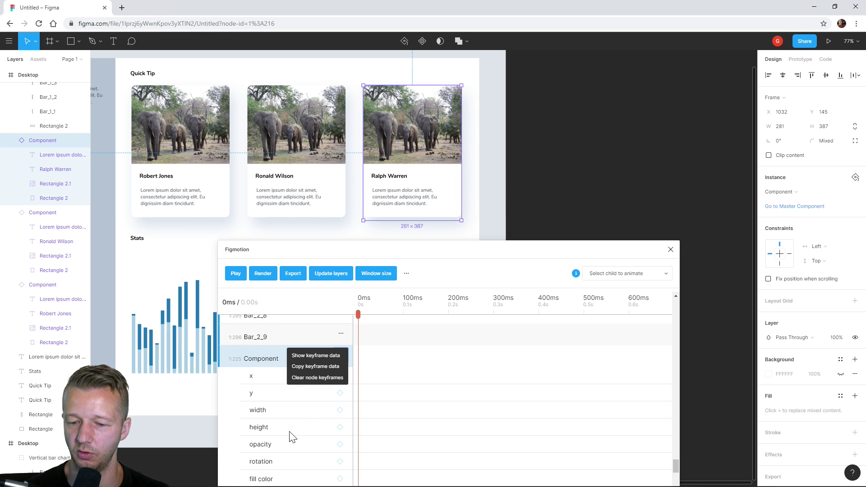
click(340, 445)
drag(362, 317, 585, 329)
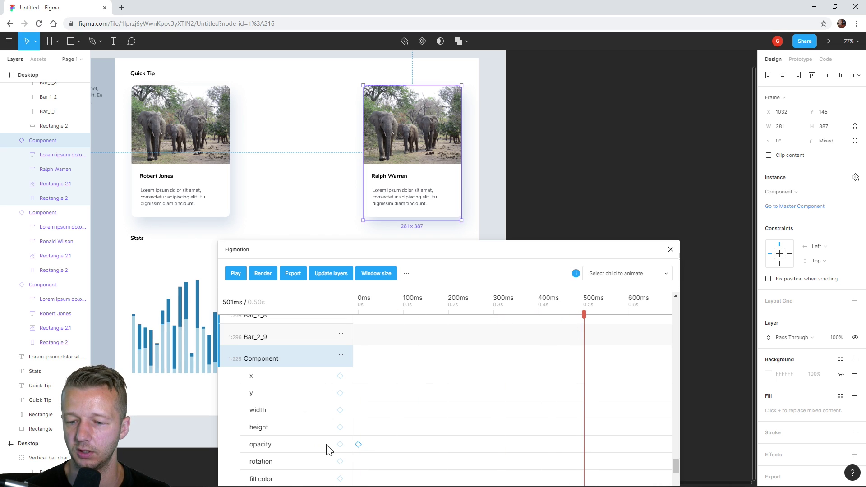
click(340, 445)
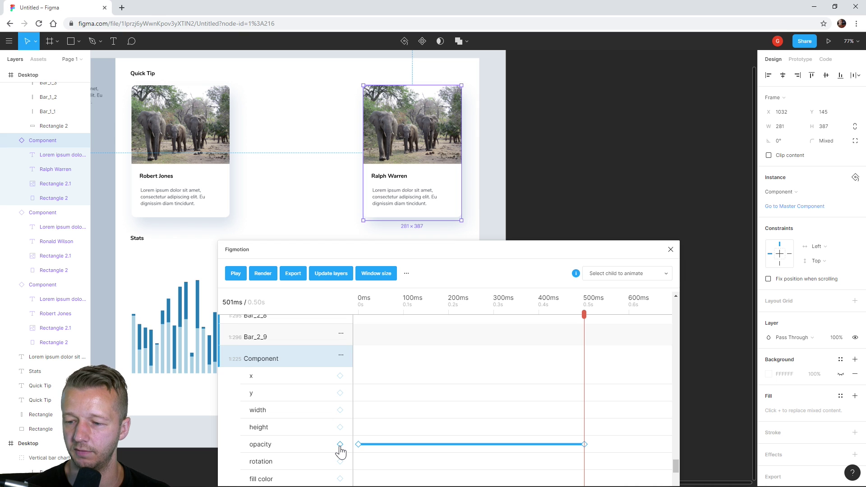
Set the rightmost card's opacity keyframe at about 501 ms to 0 and preview the animation from 0 ms
click(584, 445)
click(584, 444)
click(584, 444)
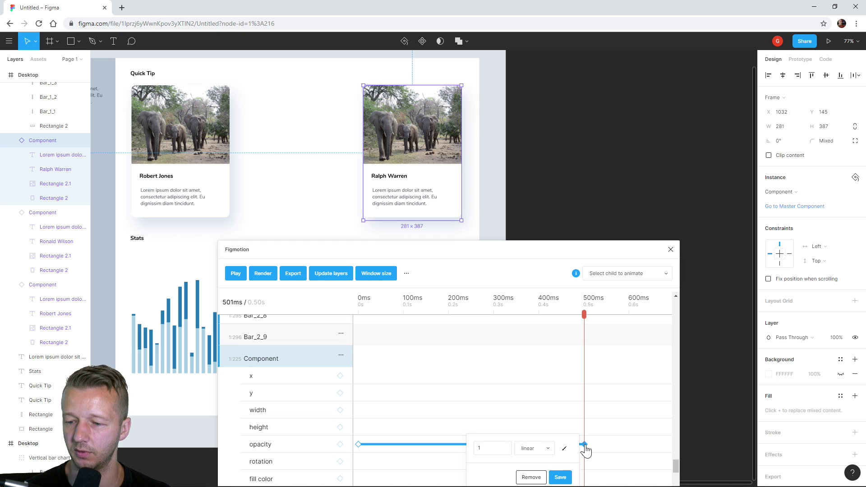
drag(495, 449, 474, 447)
text(0)
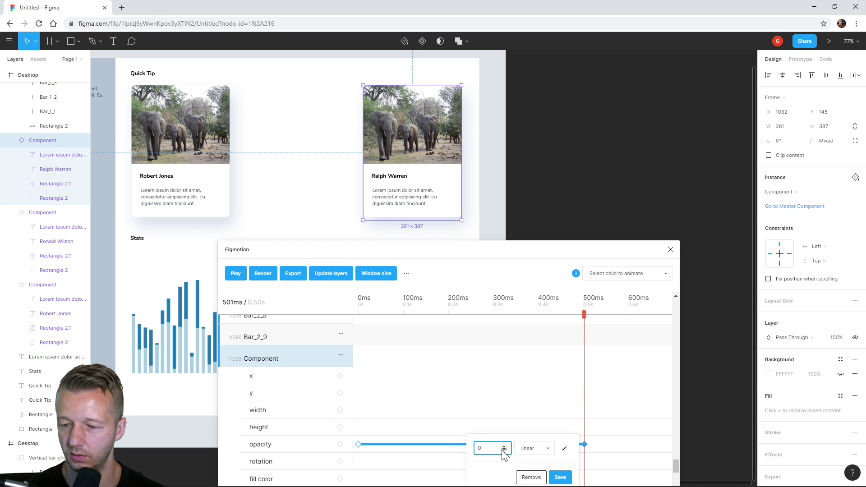
click(560, 477)
drag(584, 321, 347, 324)
click(235, 275)
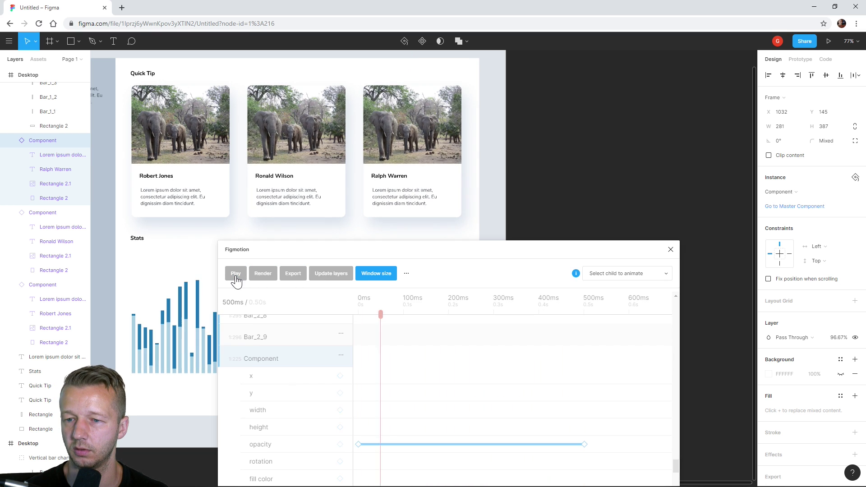
Set the easing of the rightmost card's opacity keyframe at about 500 ms to easeInOut and save it
click(583, 445)
click(535, 448)
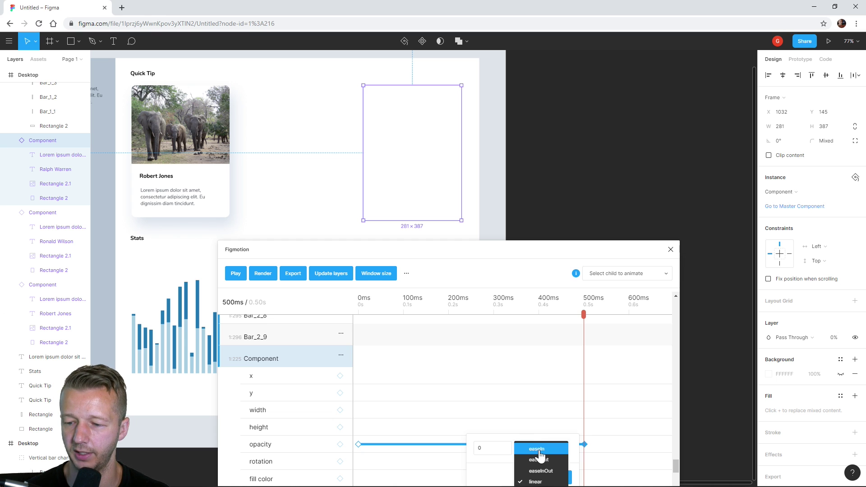
click(541, 470)
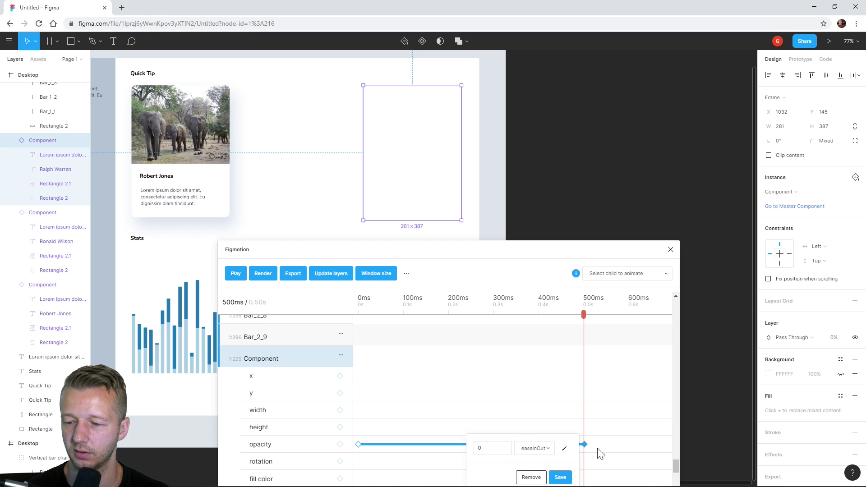
scroll(559, 465, down, 2)
click(559, 387)
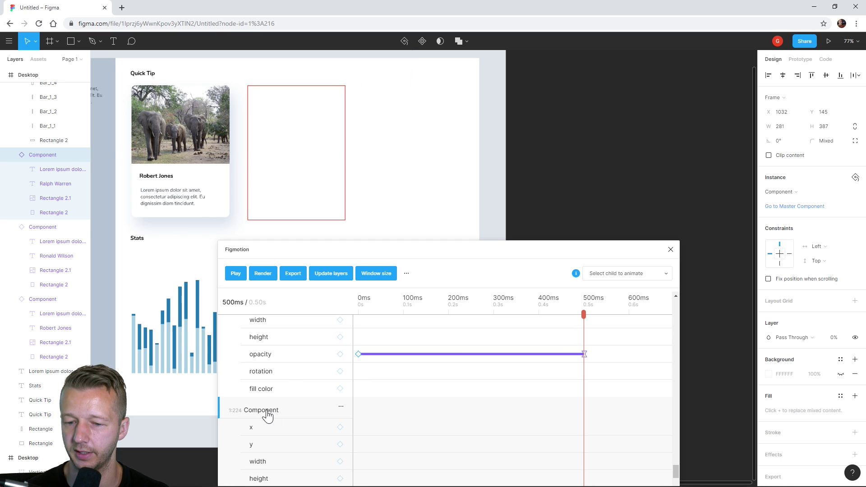
Set the easing of the middle card's end opacity keyframe to easeInOut, save it, and preview the animation
click(314, 415)
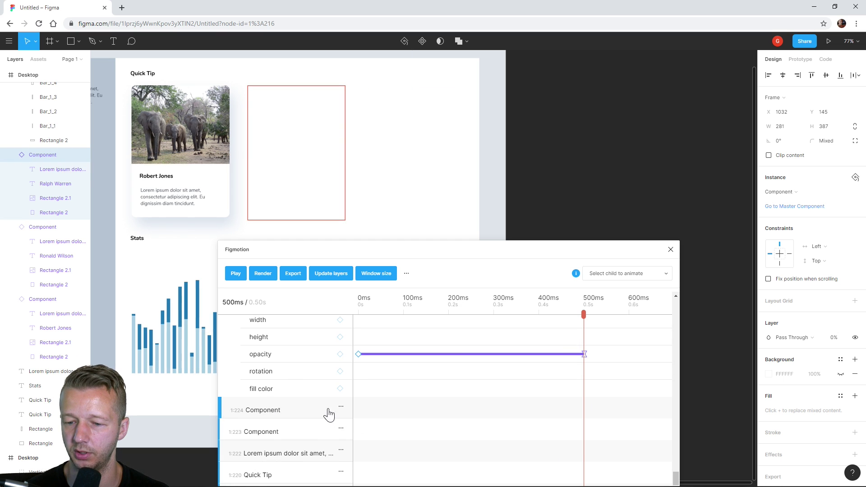
click(262, 412)
scroll(269, 417, down, 2)
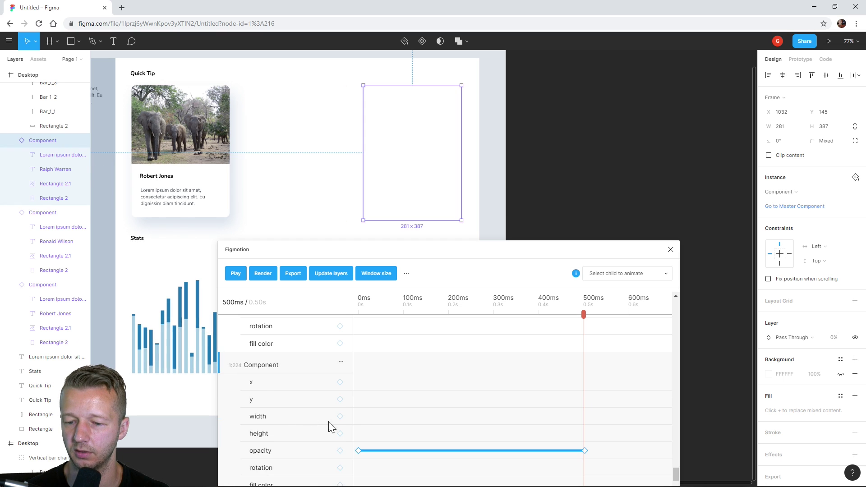
click(584, 406)
right_click(583, 407)
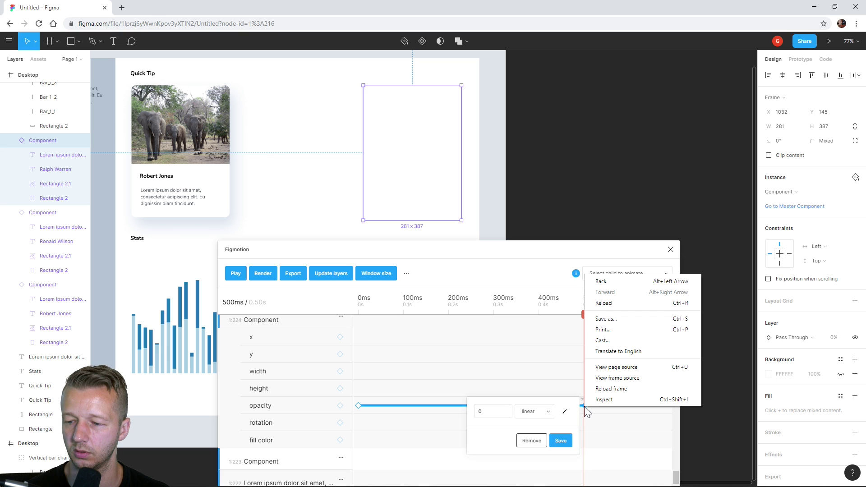
click(545, 418)
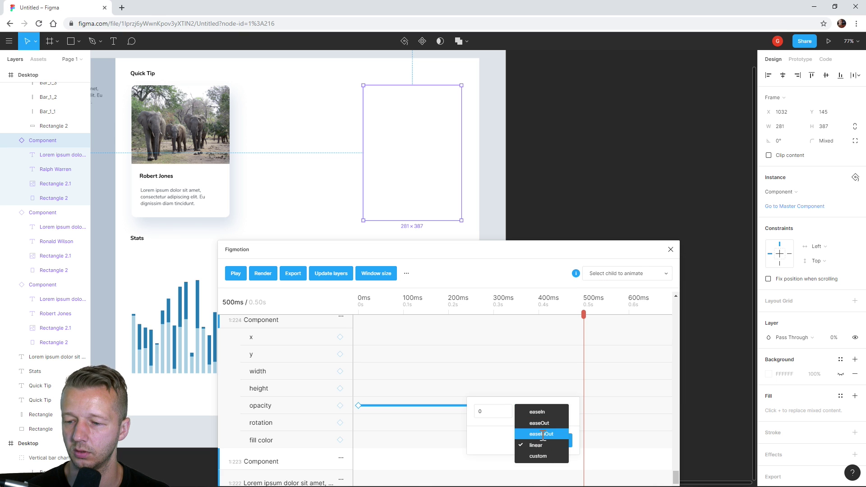
click(541, 434)
click(563, 443)
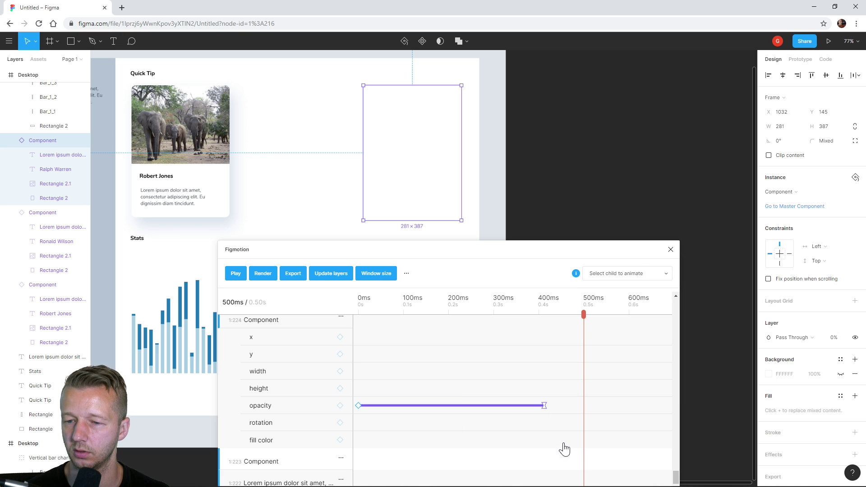
click(236, 278)
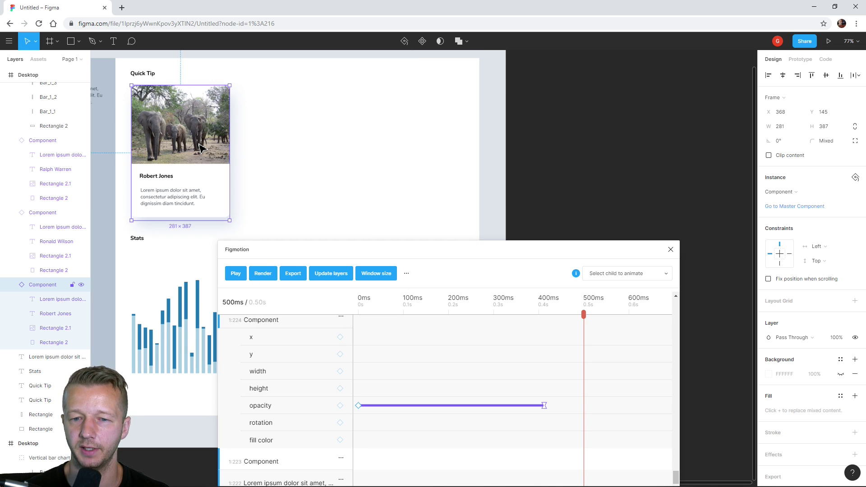
Expand the leftmost card's animation properties and add width keyframes at 0 ms, about 299 ms and about 704 ms
click(341, 336)
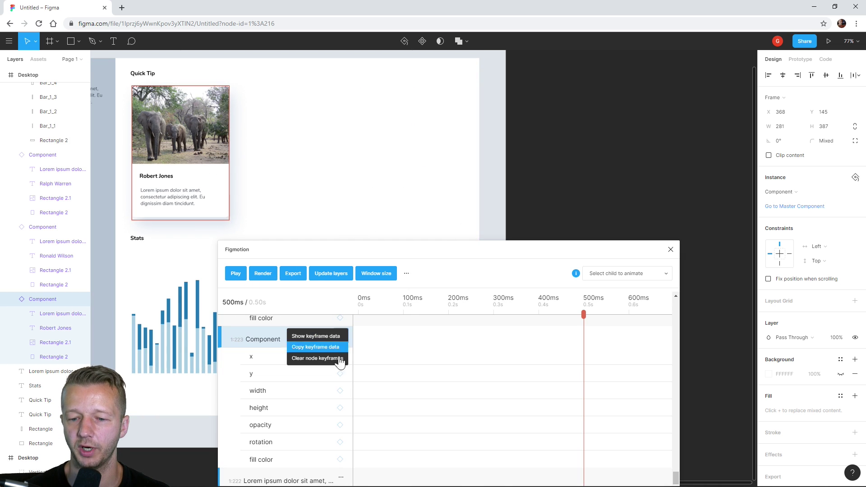
click(287, 396)
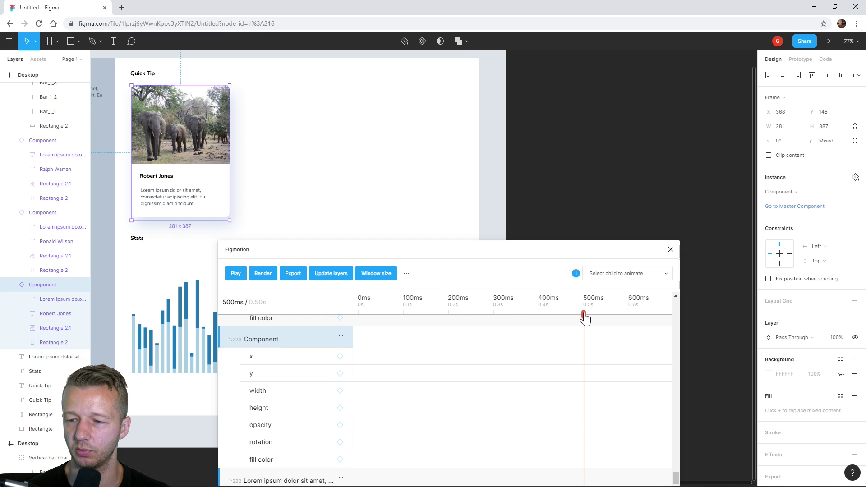
drag(584, 314, 493, 315)
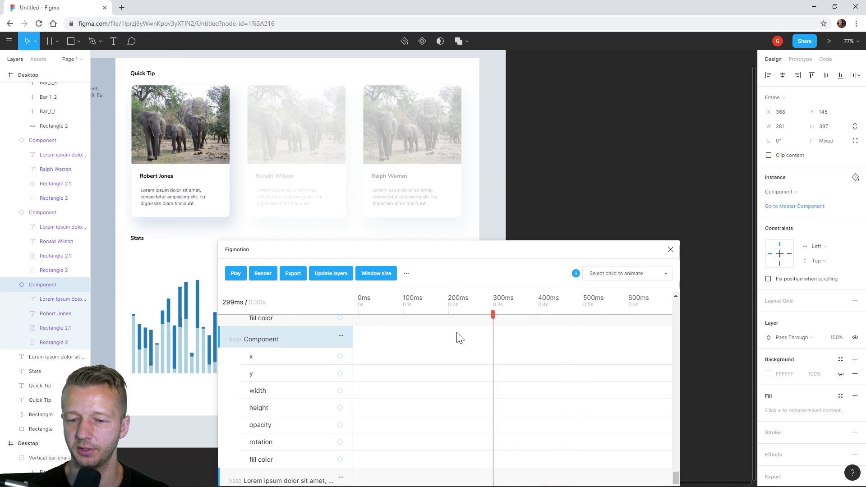
click(341, 391)
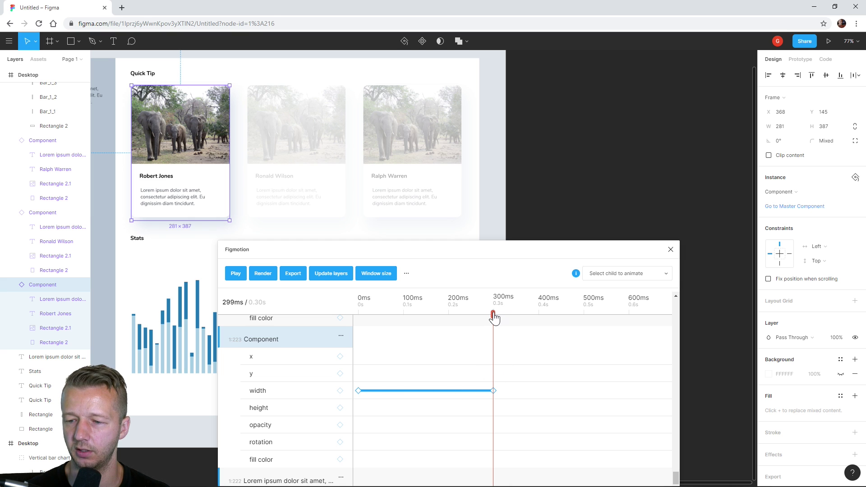
drag(492, 315, 642, 318)
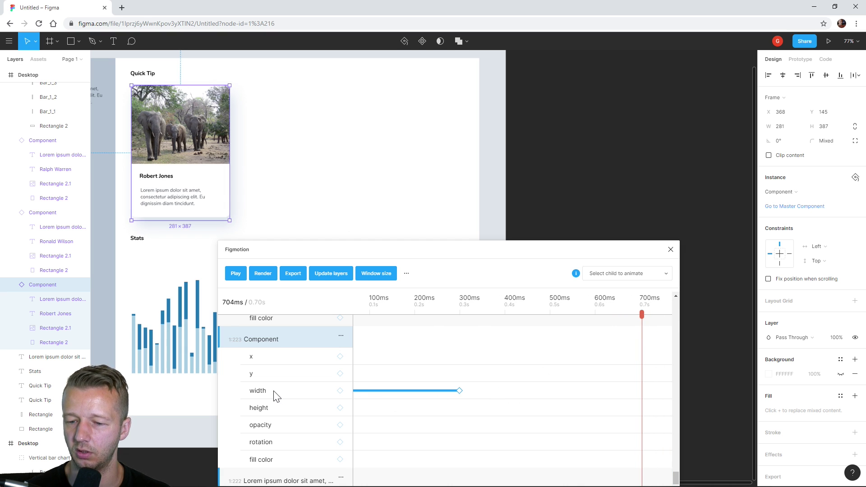
click(340, 391)
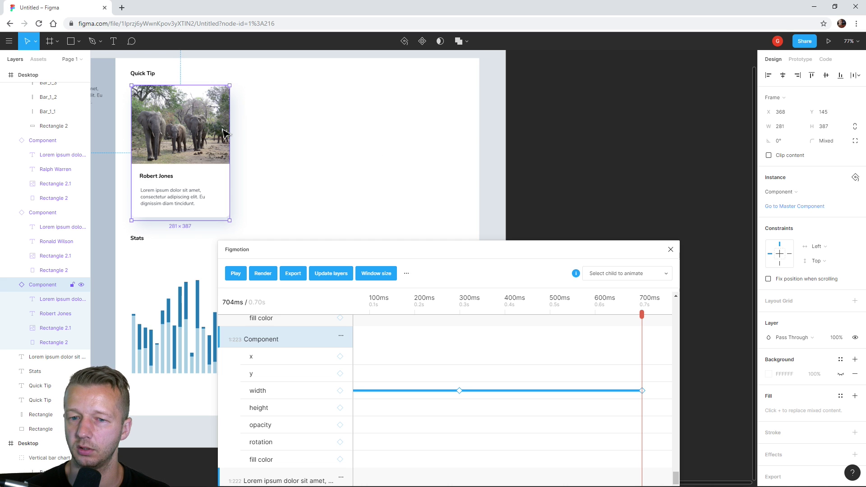
Widen the leftmost card across the content area to find its target width, and set its width keyframe at about 704 ms to 933
drag(231, 155, 459, 170)
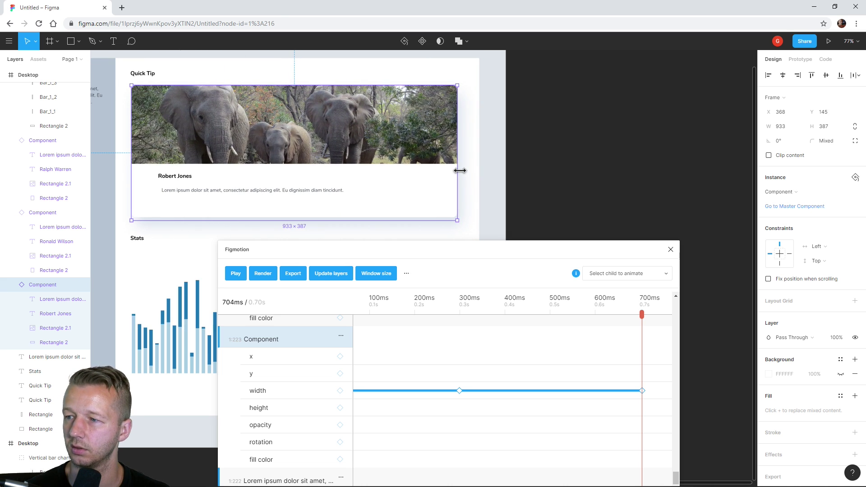
click(642, 391)
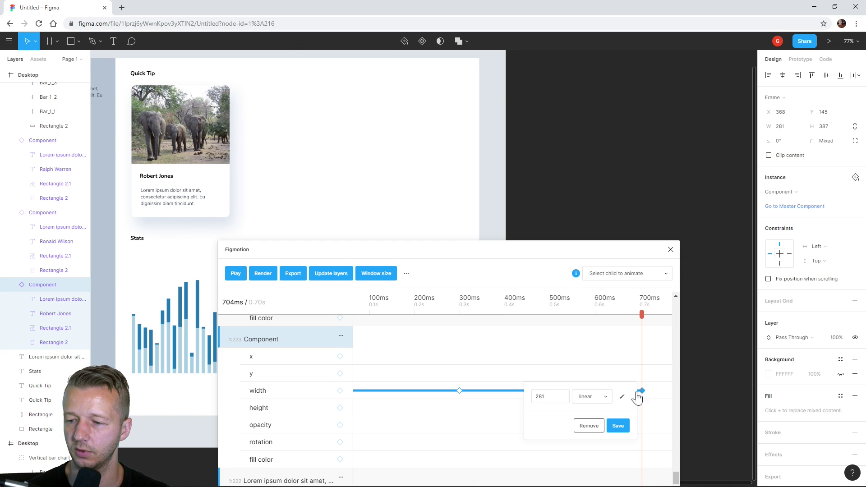
drag(558, 397, 535, 399)
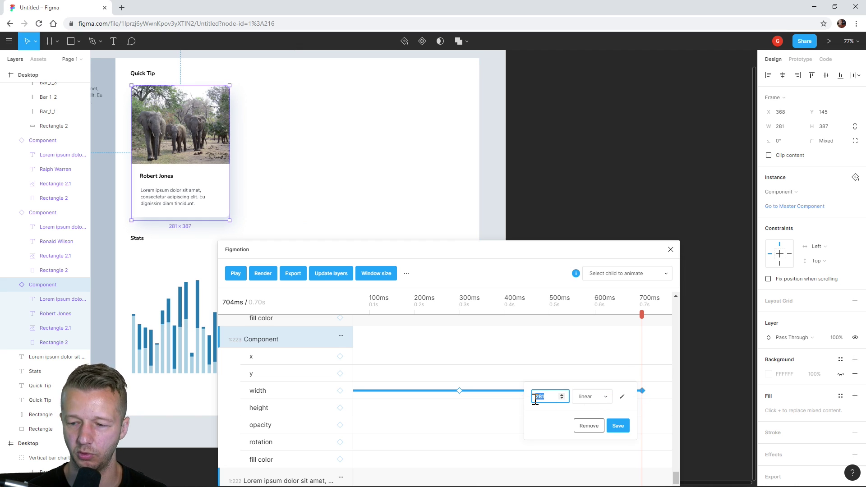
text(933)
click(617, 426)
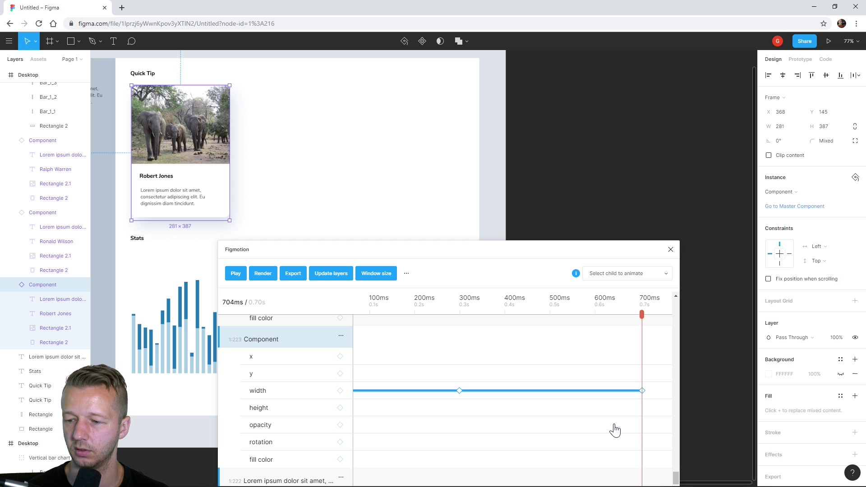
Return the playhead to 0 ms and play the full card animation twice
drag(642, 314, 298, 313)
click(236, 275)
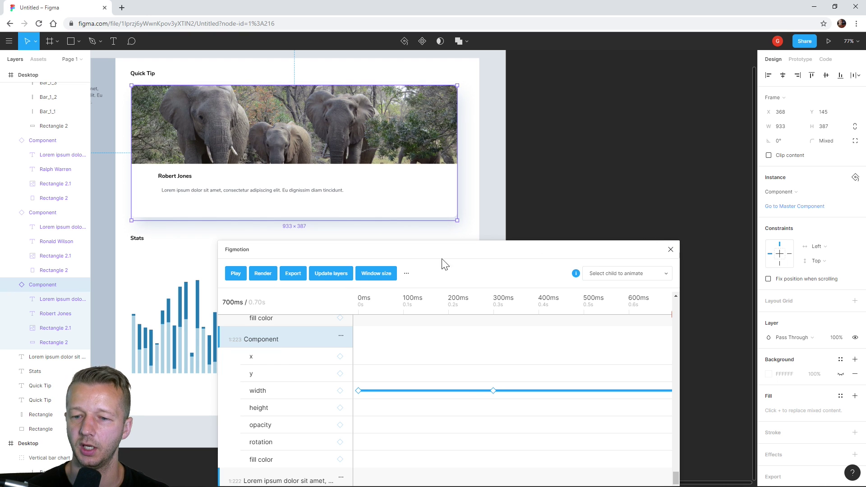
click(231, 276)
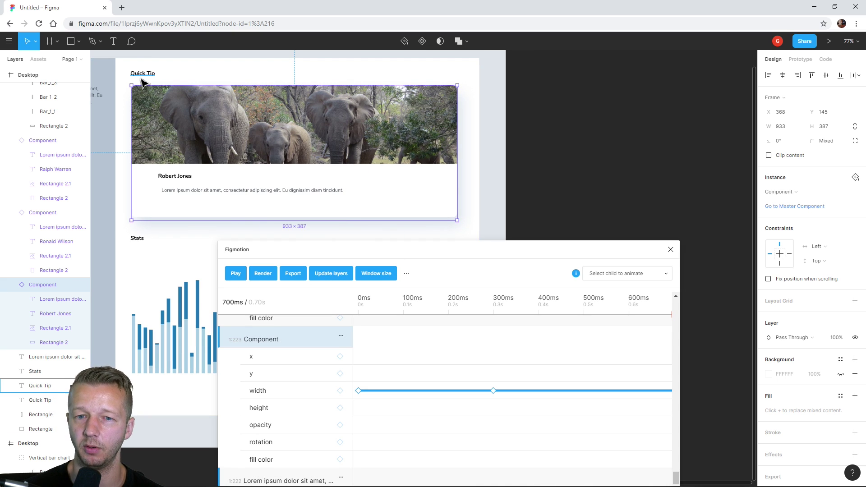
Link the leftmost card in the original Desktop frame to the duplicated Desktop frame with an Instant On Click prototype interaction
click(483, 135)
scroll(543, 188, down, 1)
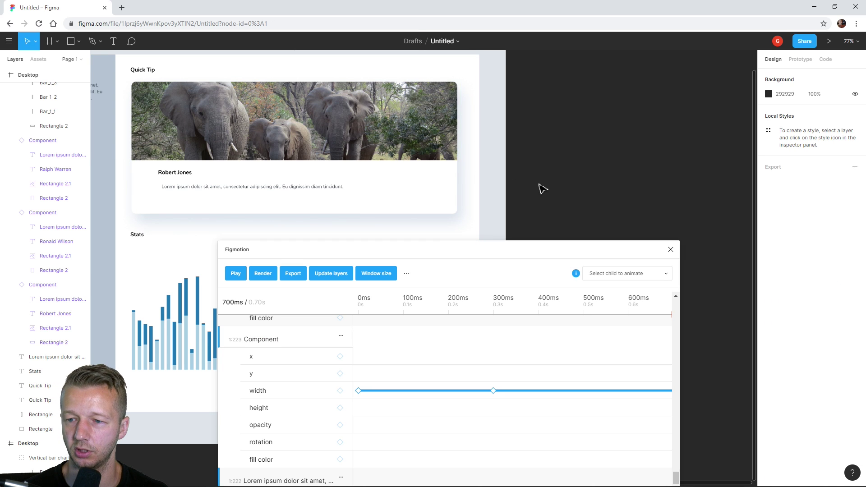
scroll(542, 188, down, 3)
drag(572, 177, 694, 205)
drag(647, 253, 601, 346)
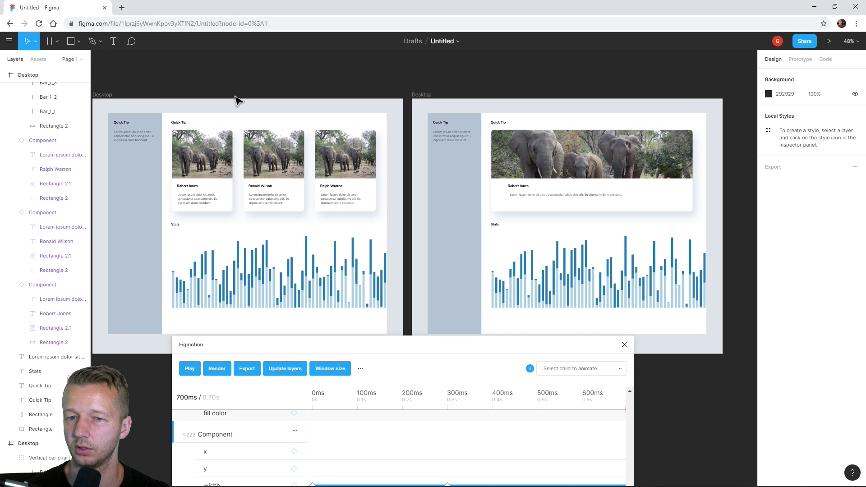
click(807, 61)
click(223, 176)
drag(233, 172, 437, 244)
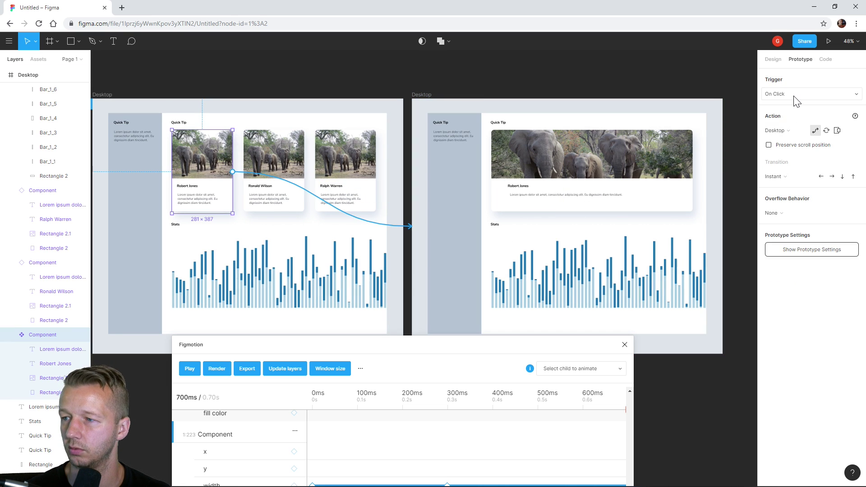
click(778, 176)
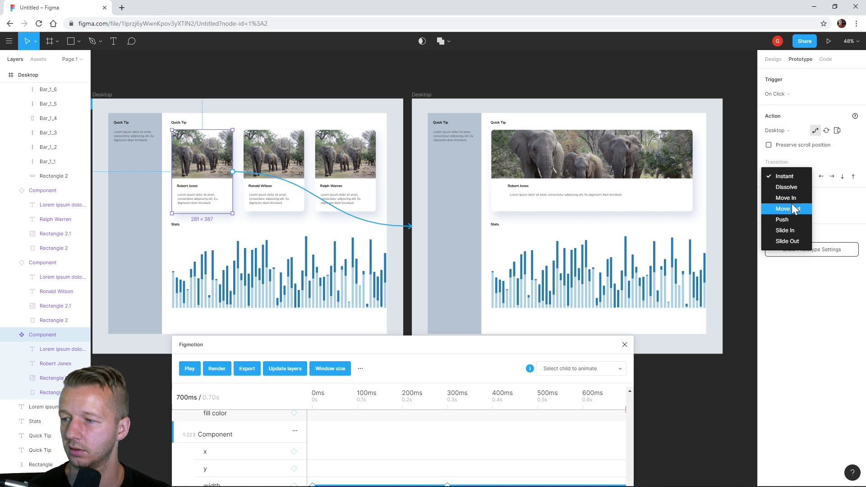
click(788, 170)
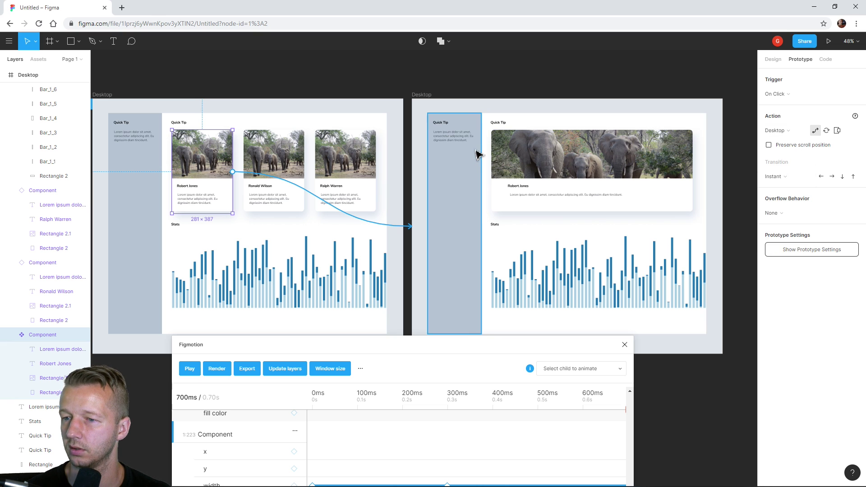
Present the prototype, test the leftmost card's link to the duplicated frame, and return to the design file
click(828, 41)
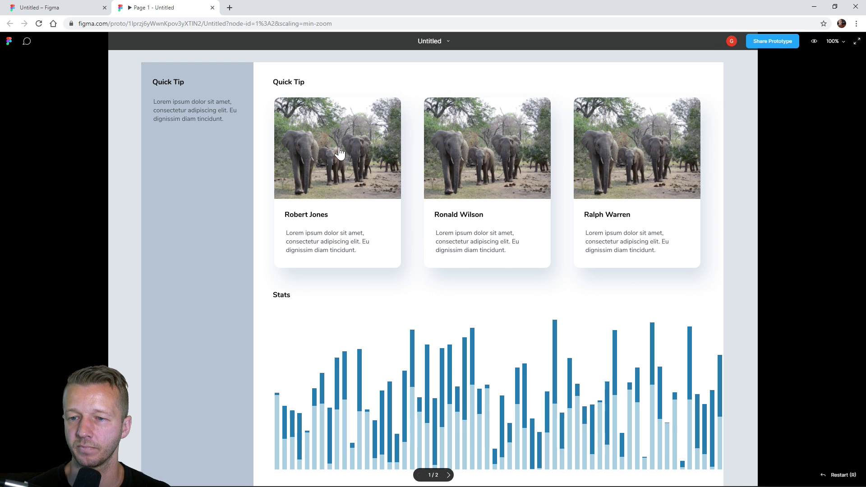
click(356, 176)
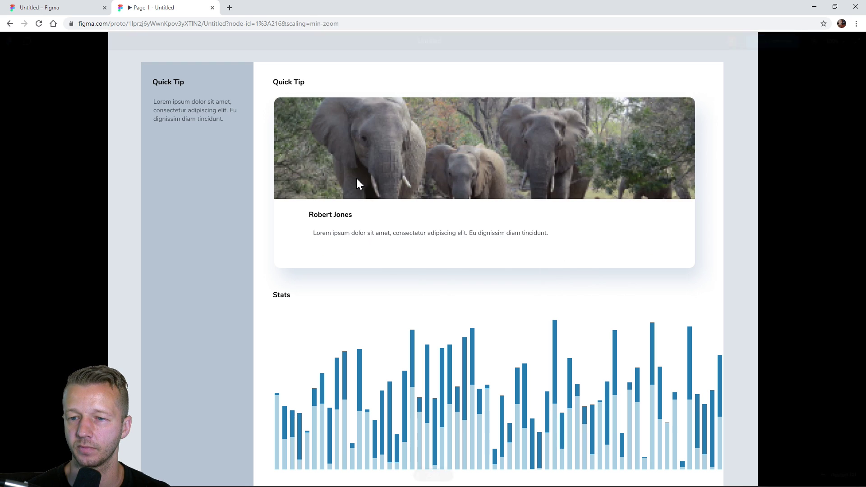
click(65, 7)
Set the transition of the original leftmost card's prototype link to Dissolve, keeping the On Click trigger
click(787, 95)
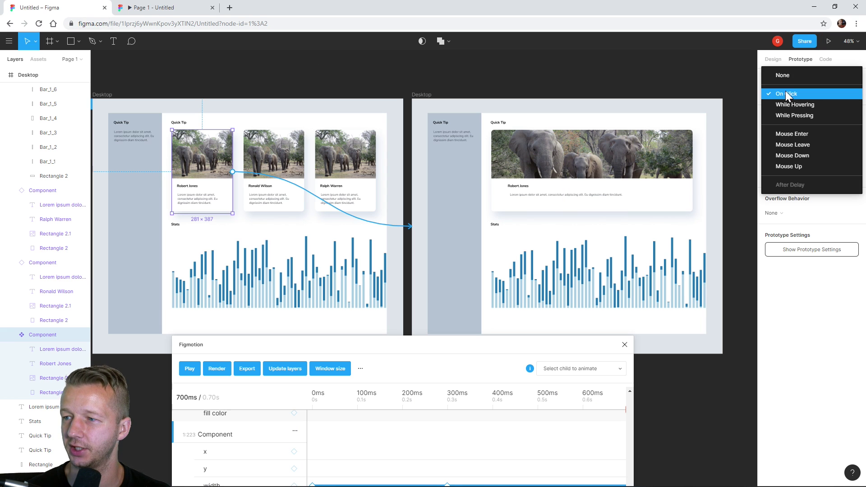
click(739, 89)
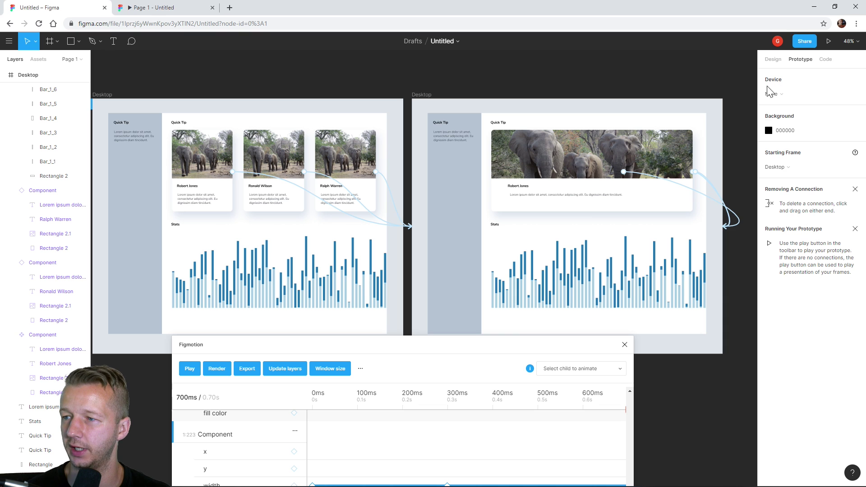
click(208, 194)
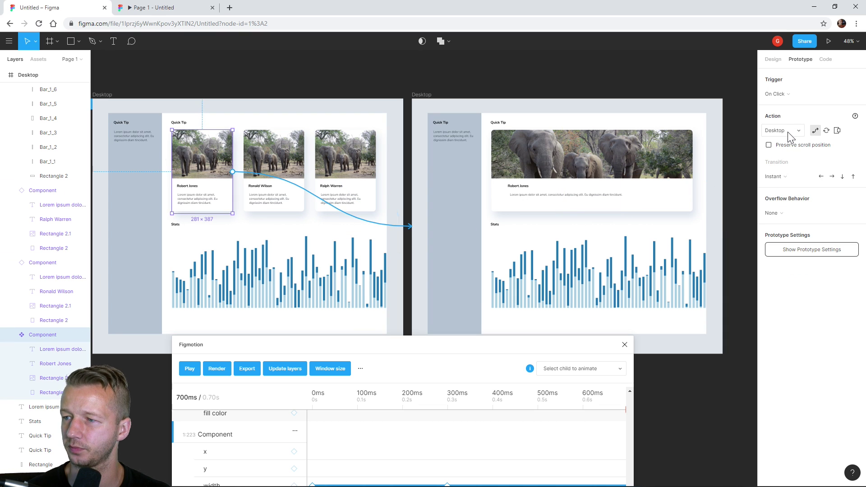
click(785, 94)
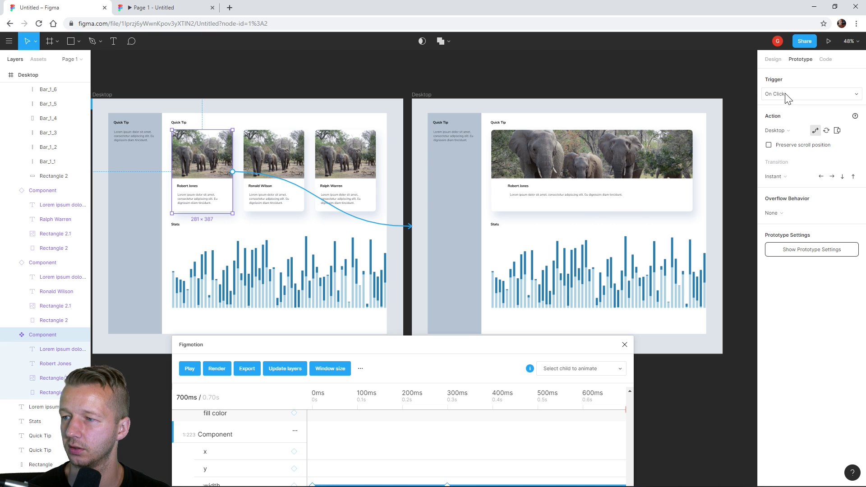
click(789, 133)
click(788, 116)
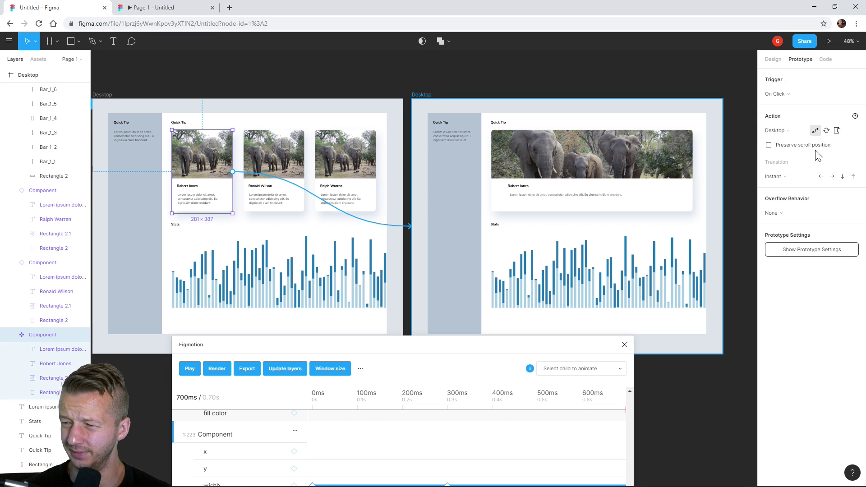
click(785, 176)
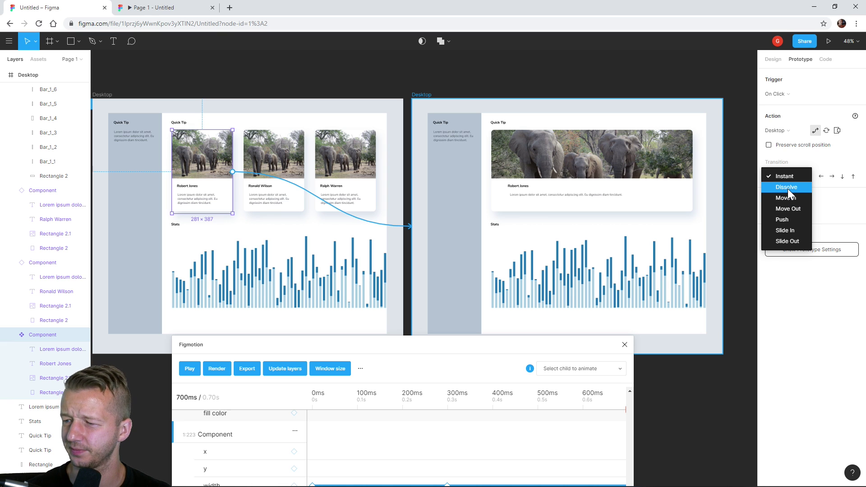
click(787, 189)
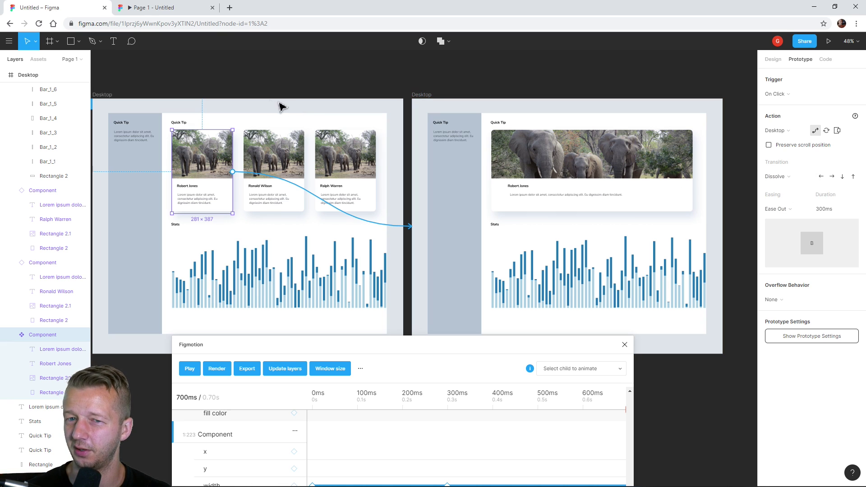
Present the prototype, test the leftmost card's Dissolve transition to the duplicated frame, and return to the design file
click(829, 43)
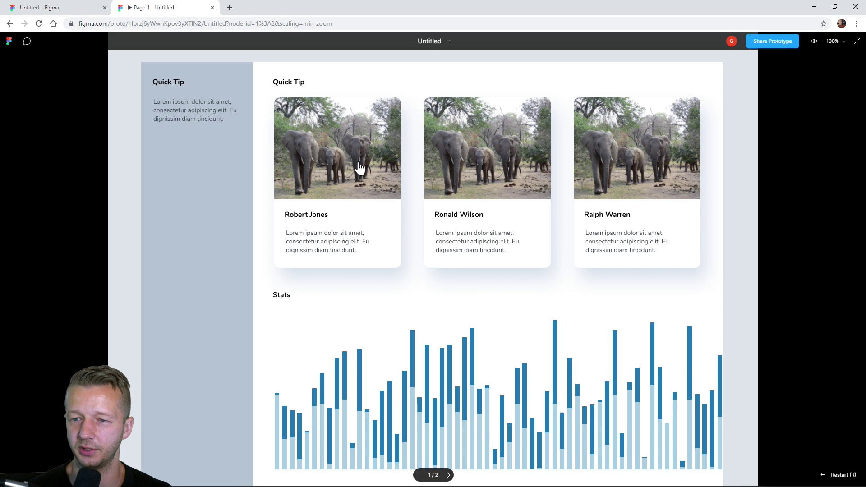
click(359, 167)
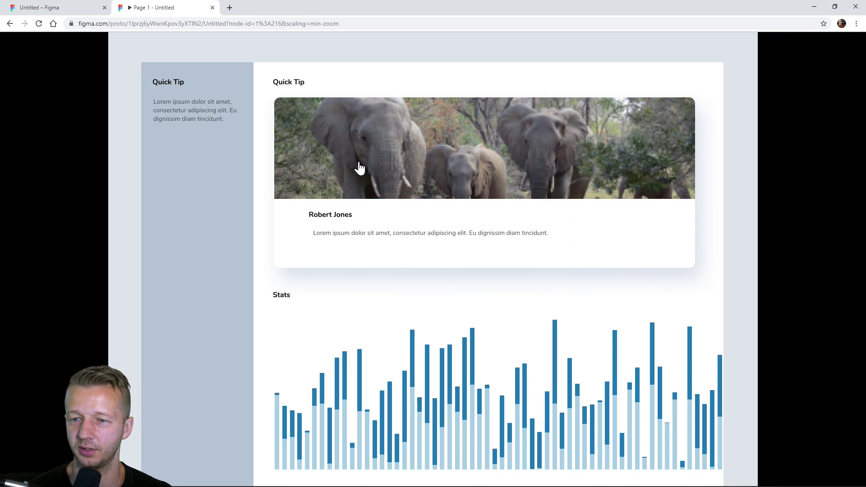
click(59, 8)
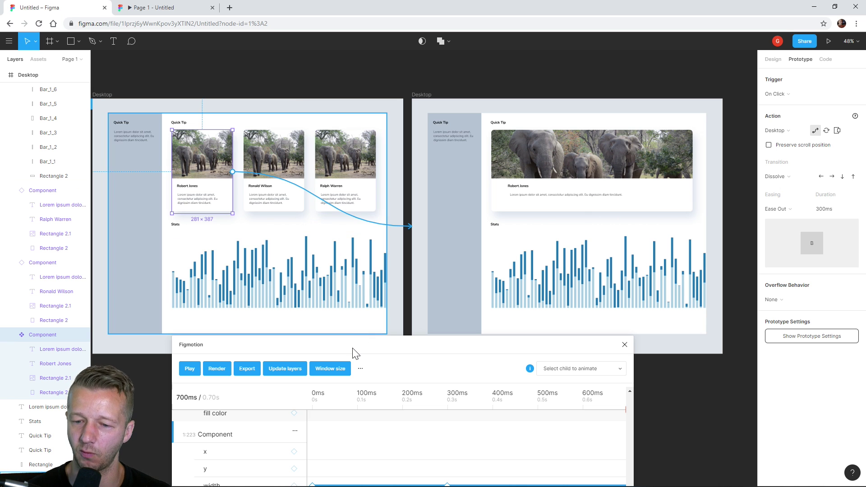
Move the Figmotion window up over the frames and play the card animation
drag(360, 349, 365, 185)
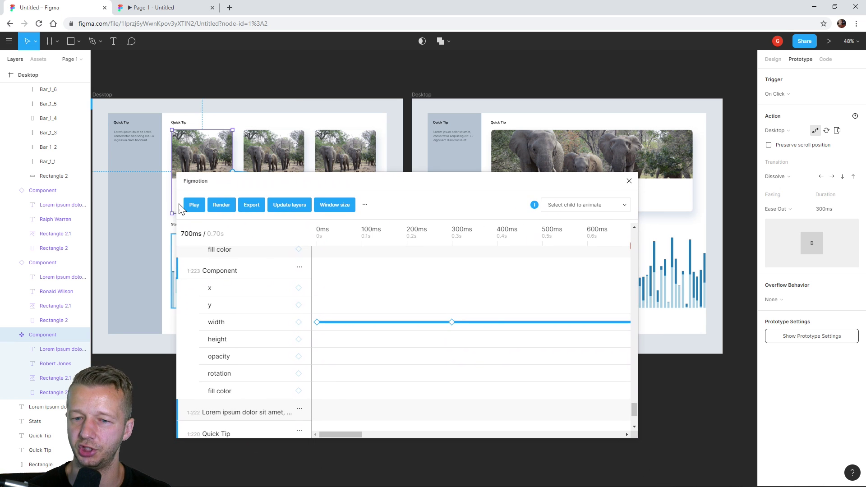
click(193, 205)
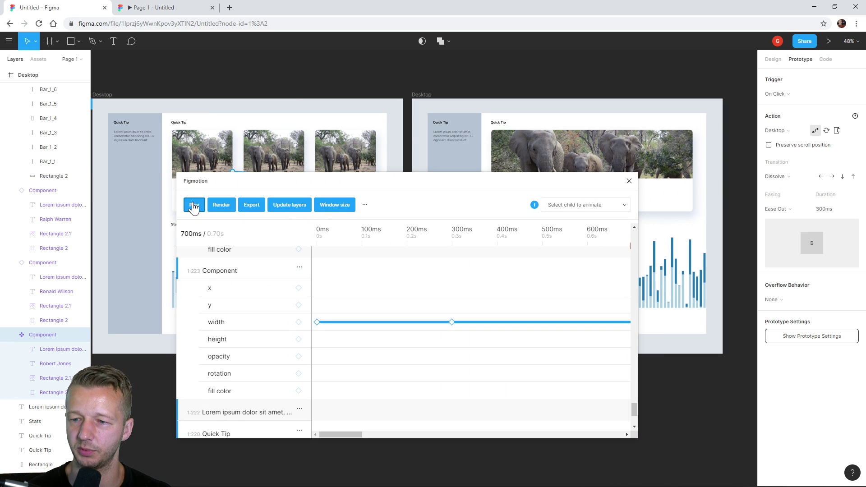
click(194, 206)
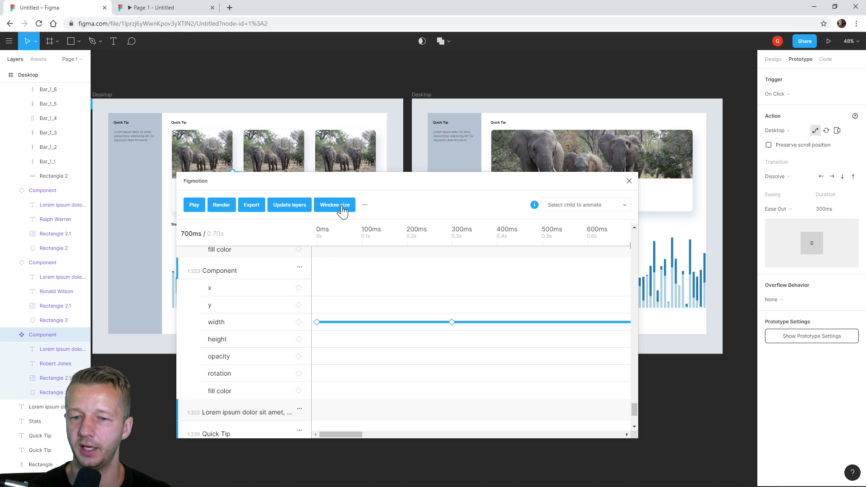
Render the Figmotion animation in mp4 format
click(221, 207)
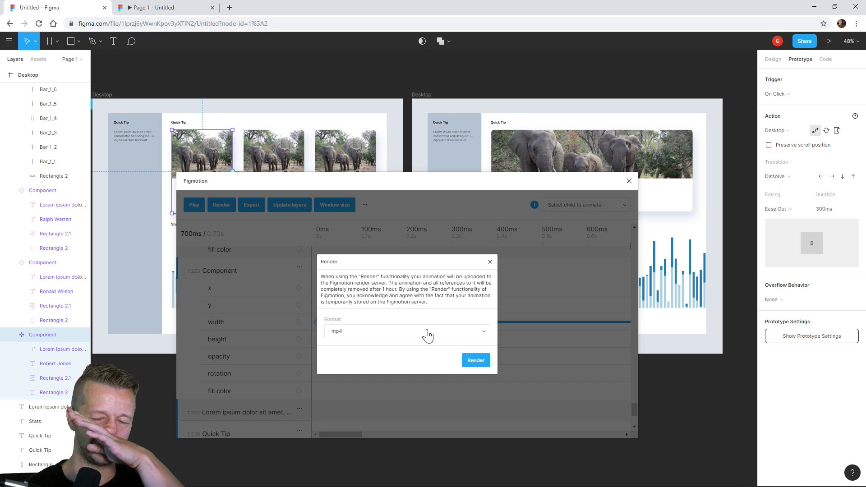
click(404, 331)
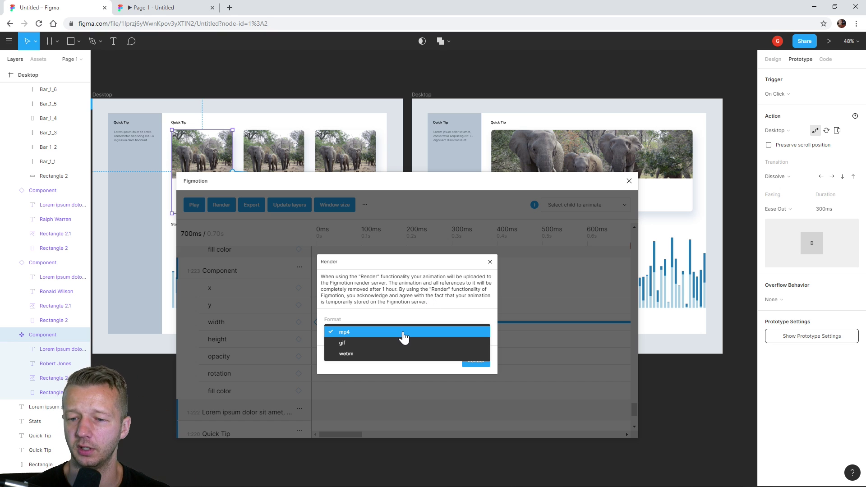
click(403, 332)
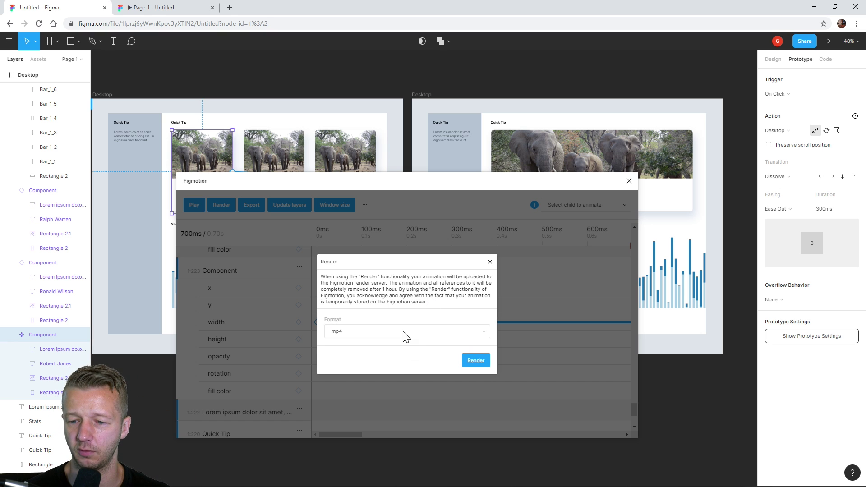
click(476, 361)
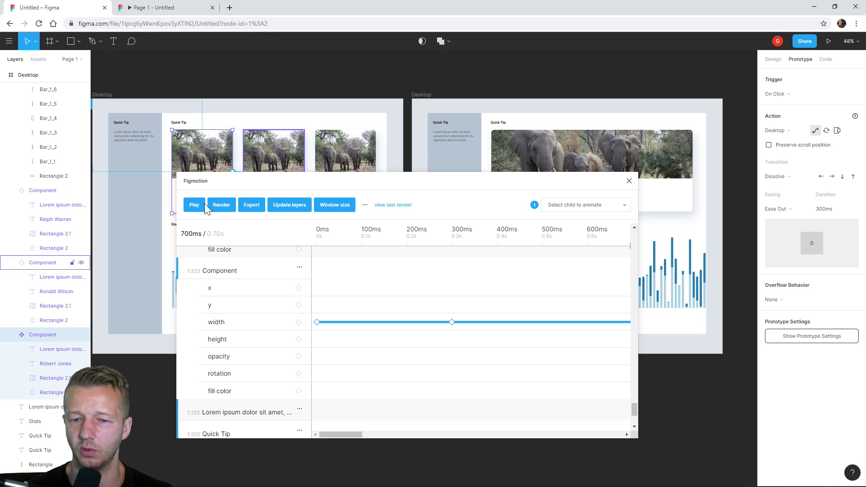
Open the last Figmotion render and play the resulting video twice
click(401, 206)
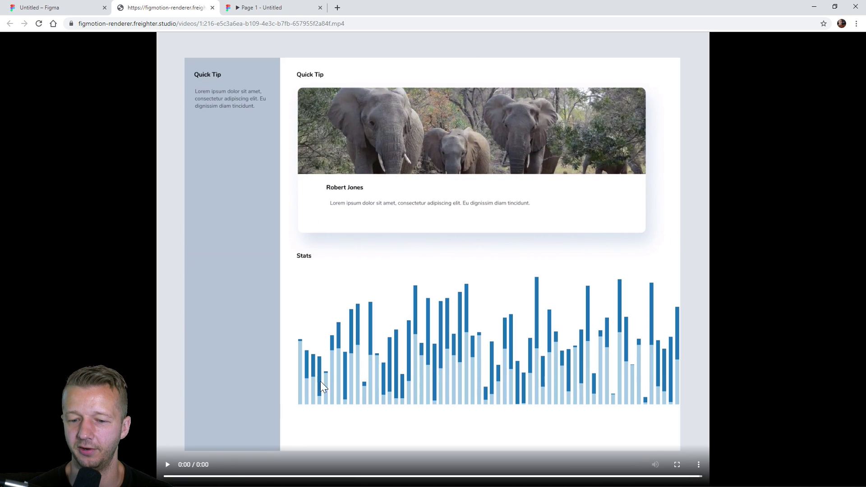
click(168, 464)
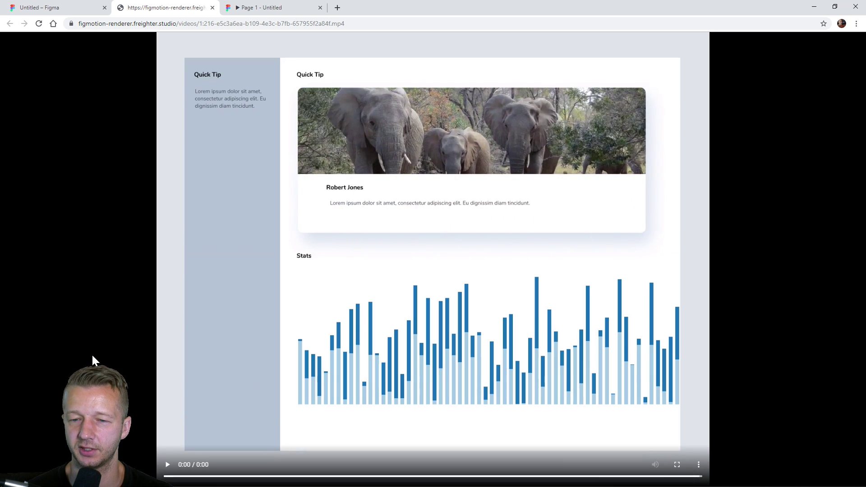
click(168, 465)
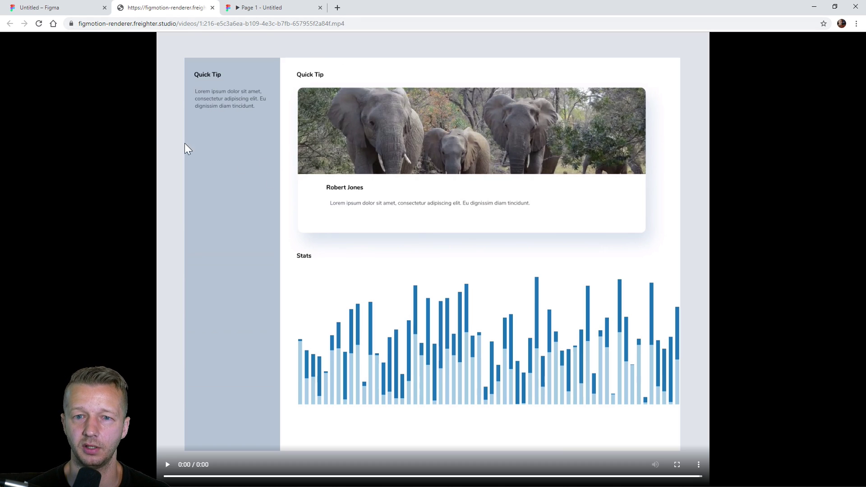
Return to the design file, close the Figmotion plugin, and deselect the card to show both linked Desktop frames
click(63, 9)
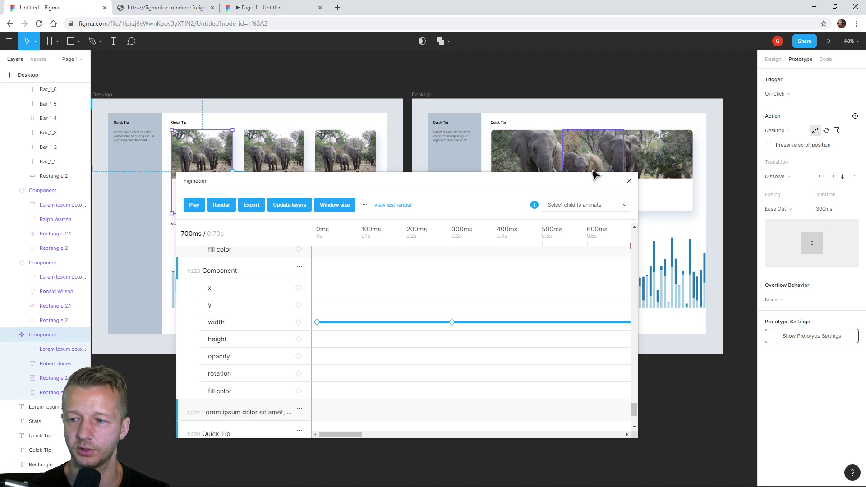
click(629, 181)
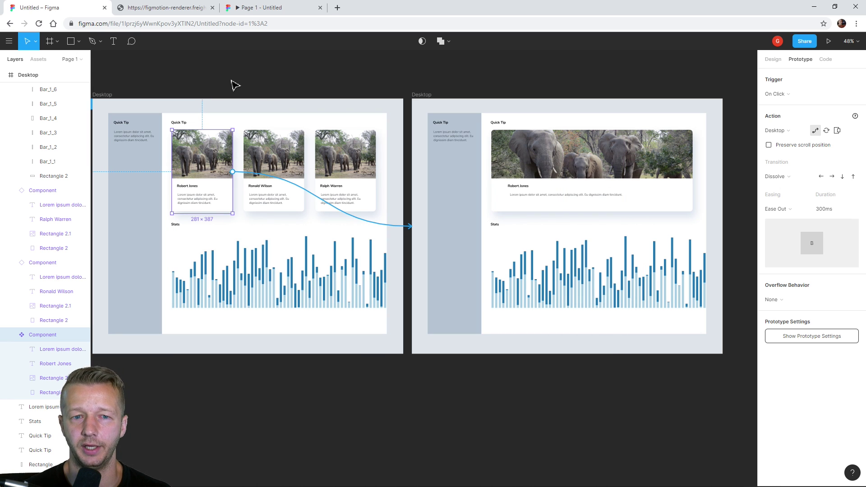
click(234, 84)
scroll(226, 98, up, 3)
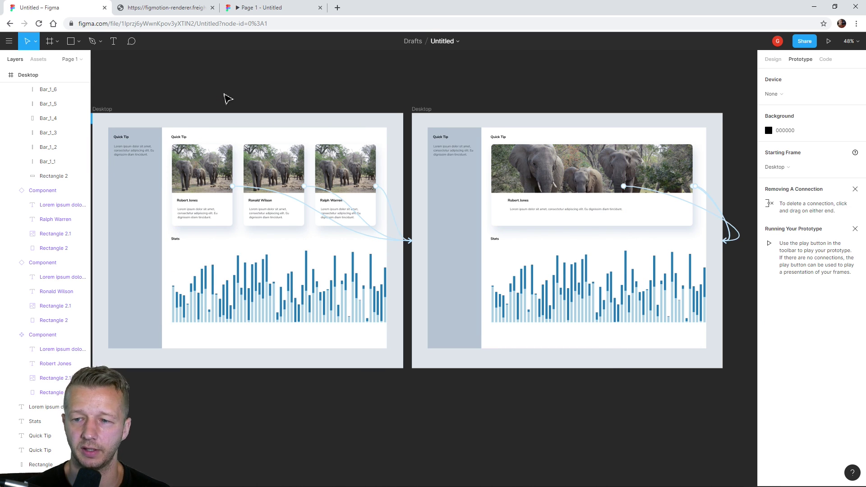
scroll(221, 109, down, 2)
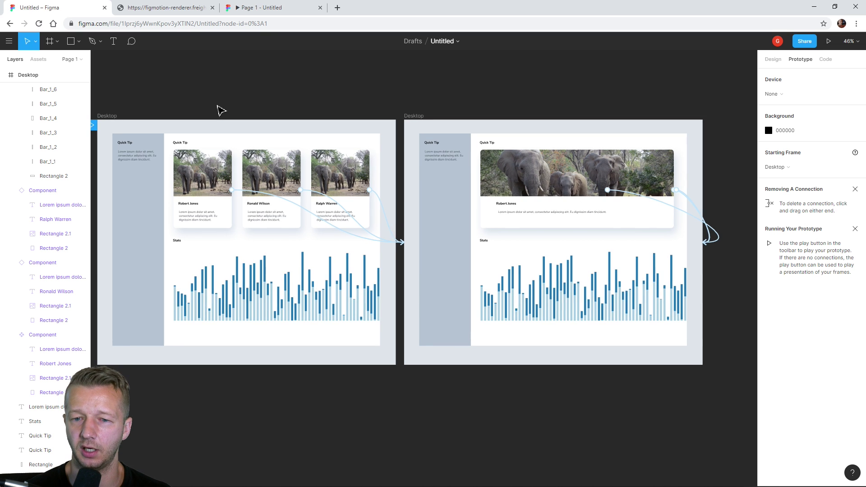
drag(192, 101, 227, 120)
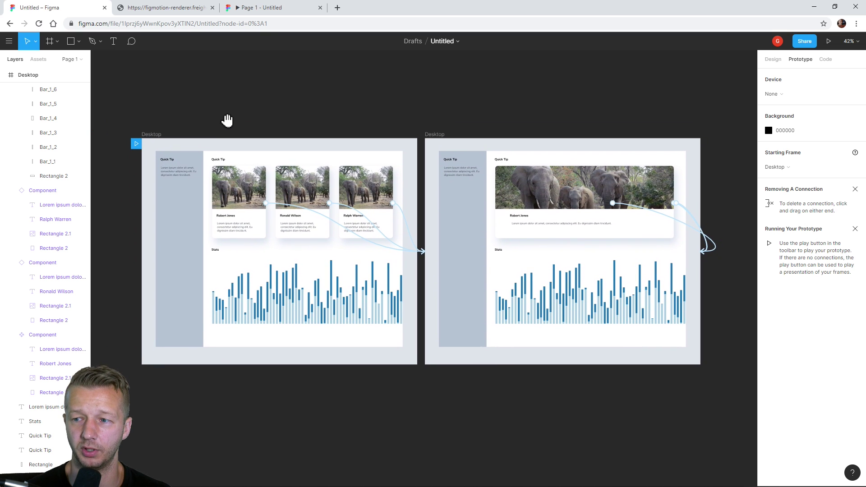